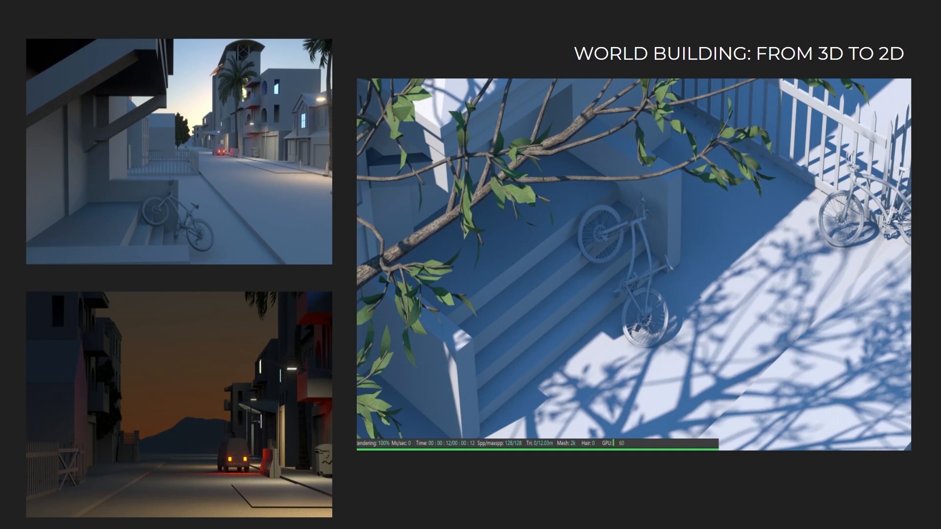
{"action": "key", "text": "Right"}
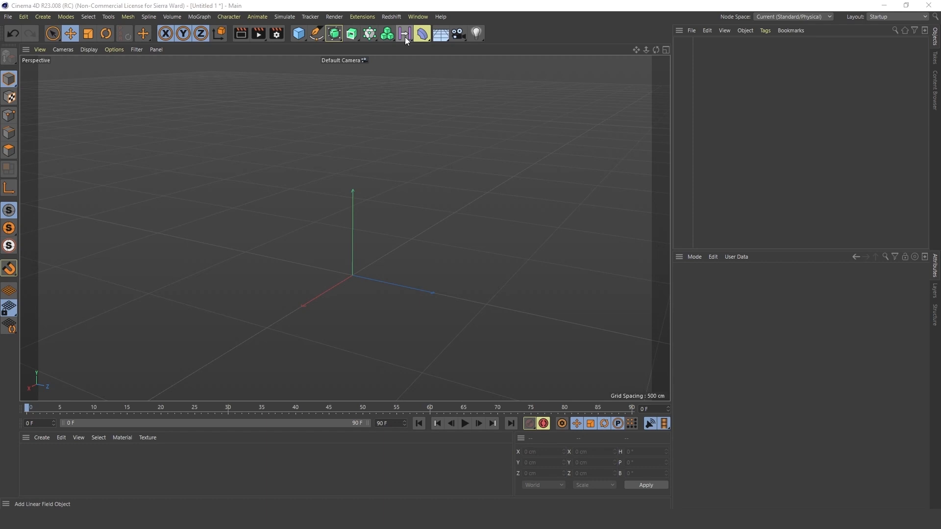
{"action": "left_click", "coordinate": [300, 36]}
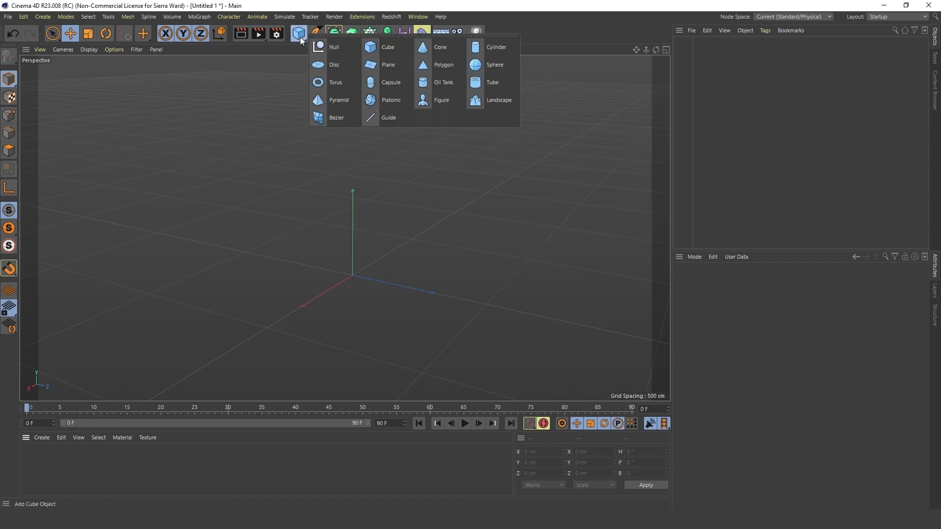
{"action": "left_click", "coordinate": [577, 26]}
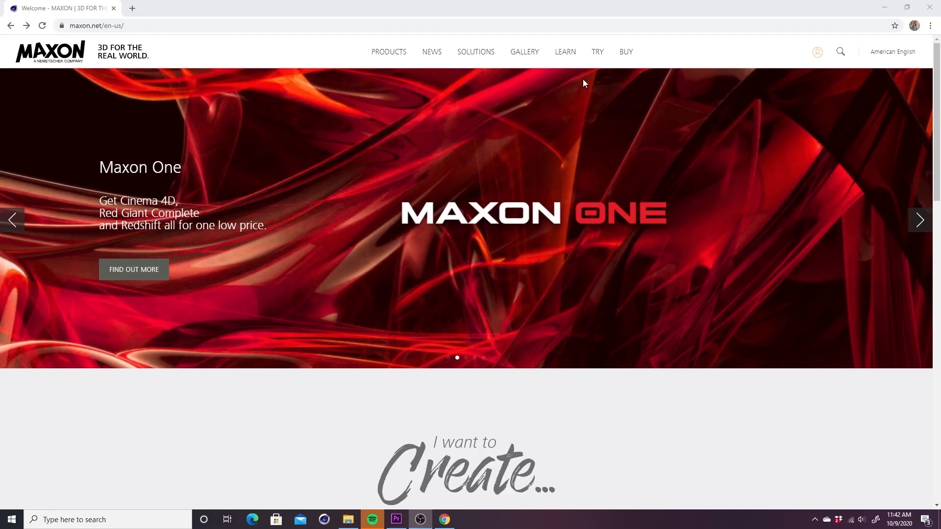
From the Maxon website, go to Cineversity and open the featured Getting Started with Cinema 4D series
{"action": "mouse_move", "coordinate": [568, 55]}
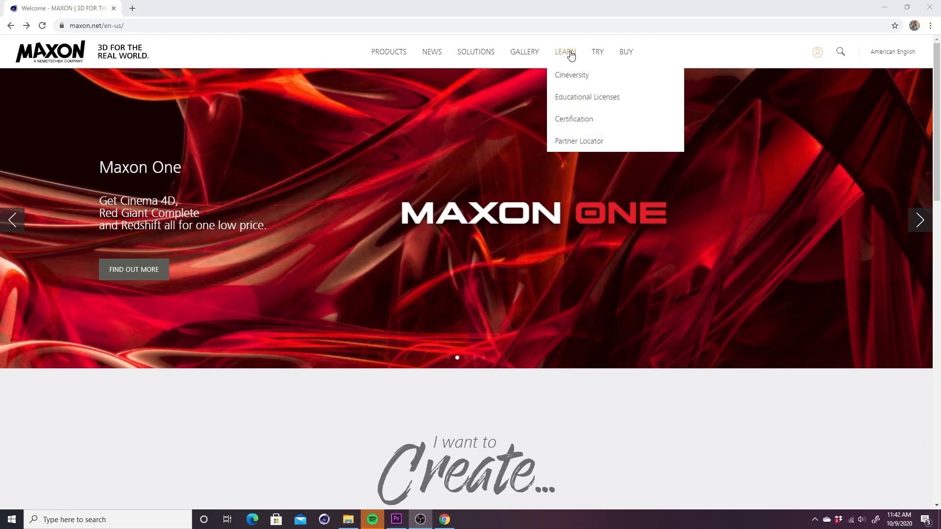
{"action": "left_click", "coordinate": [576, 80]}
{"action": "scroll", "coordinate": [121, 342], "scroll_direction": "down", "scroll_amount": 1}
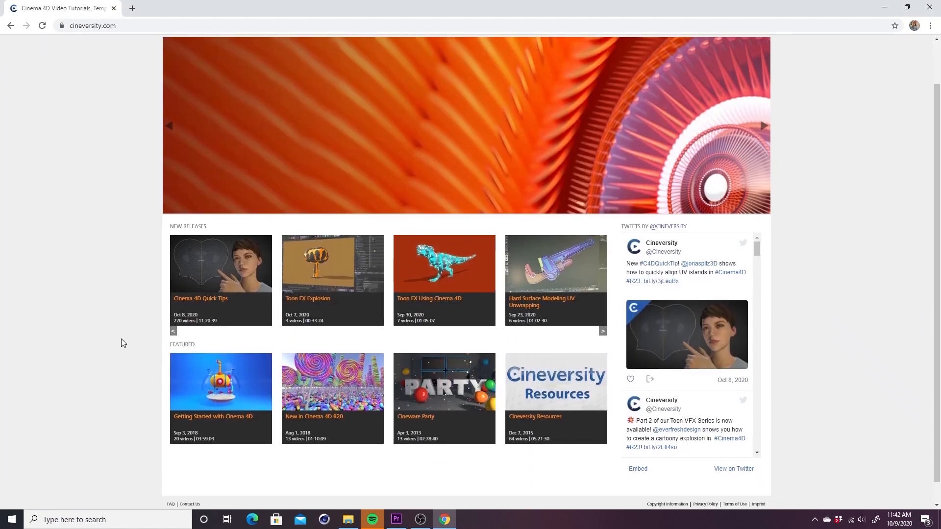
{"action": "scroll", "coordinate": [123, 343], "scroll_direction": "down", "scroll_amount": 1}
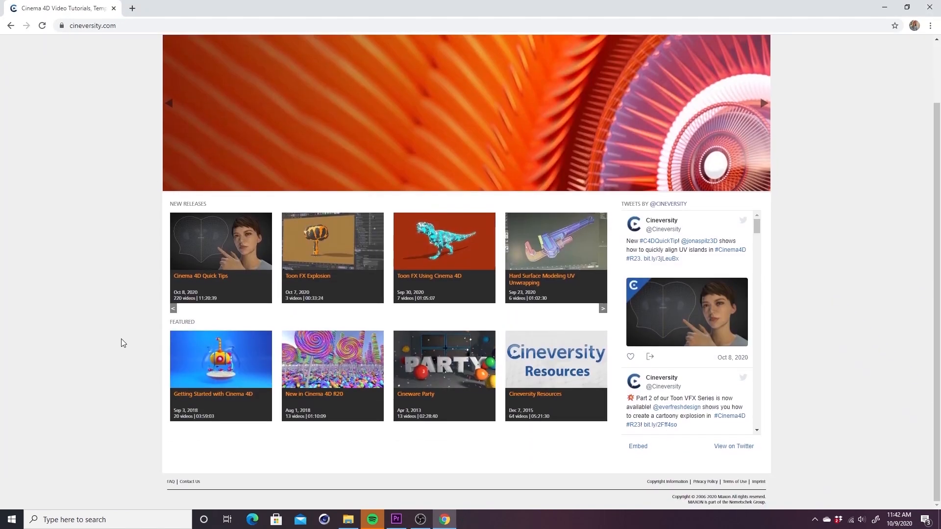
{"action": "left_click", "coordinate": [239, 361]}
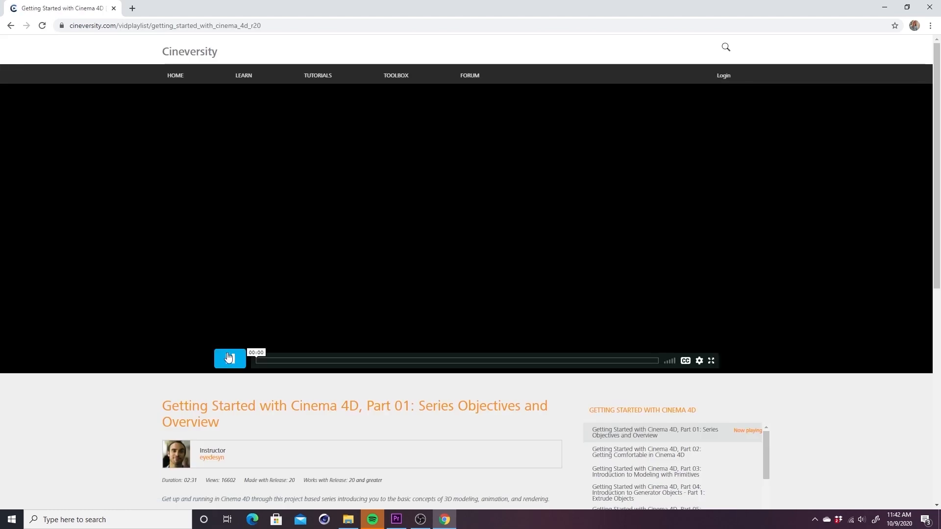
Play the opening of the Part 01 overview video, pause it, and look through the series description, transcript and related videos
{"action": "left_click", "coordinate": [229, 359]}
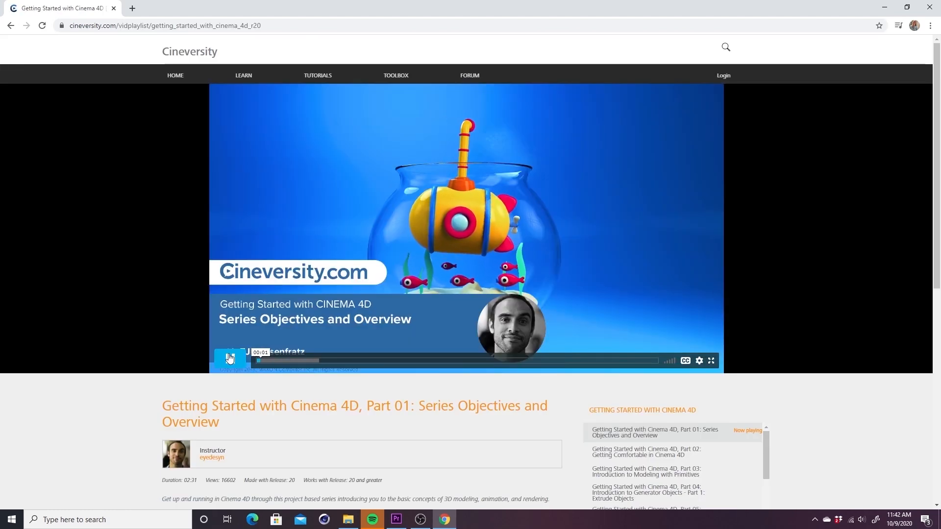
{"action": "left_click", "coordinate": [229, 358]}
{"action": "scroll", "coordinate": [110, 298], "scroll_direction": "down", "scroll_amount": 2}
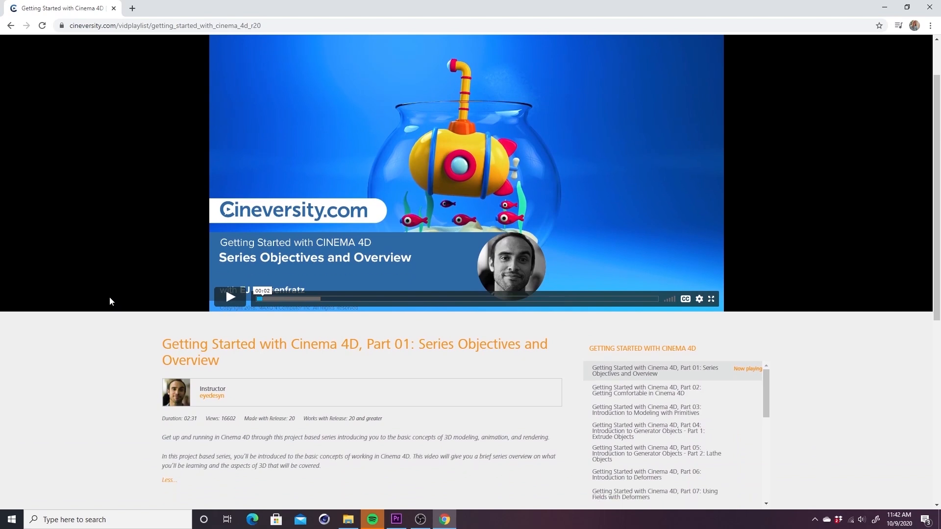
{"action": "scroll", "coordinate": [110, 298], "scroll_direction": "down", "scroll_amount": 5}
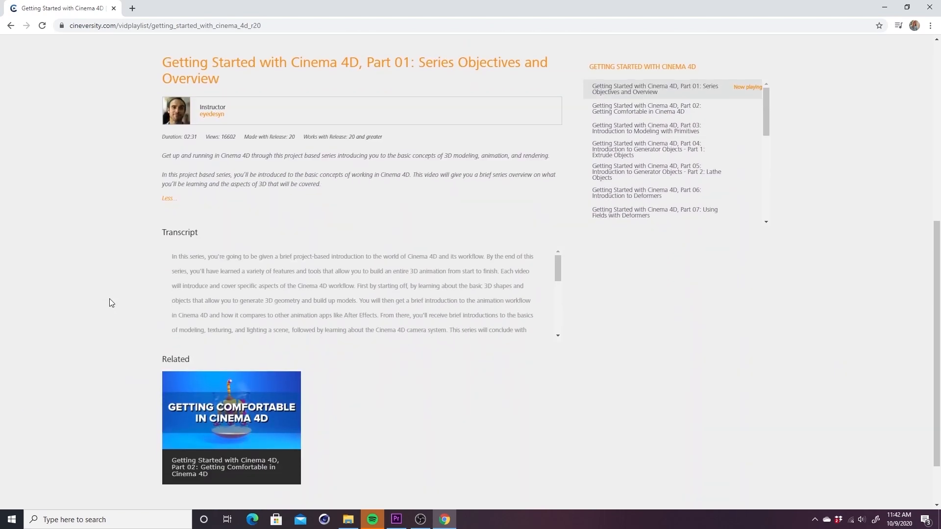
{"action": "scroll", "coordinate": [110, 303], "scroll_direction": "down", "scroll_amount": 2}
{"action": "scroll", "coordinate": [110, 303], "scroll_direction": "up", "scroll_amount": 6}
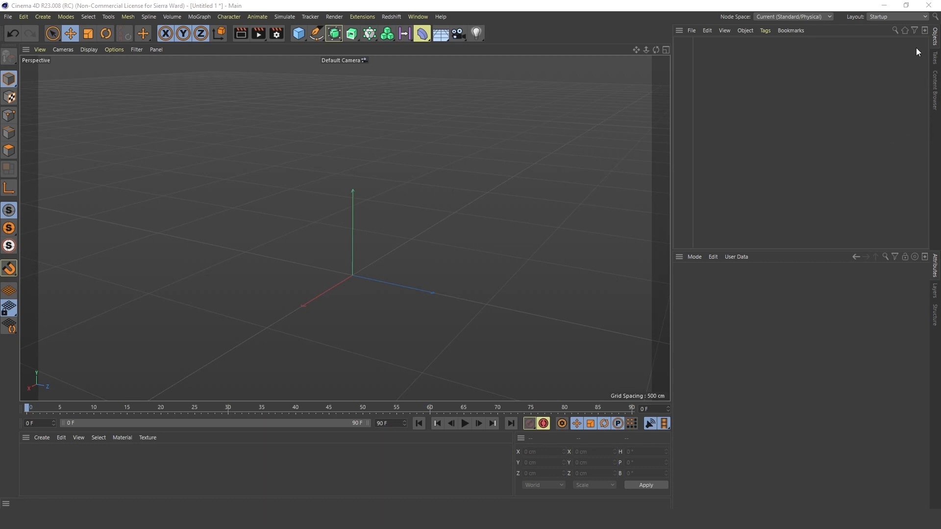
Back in Cinema 4D, show the Content Browser and open the 3D Objects Vol1 preset library
{"action": "left_click", "coordinate": [417, 17]}
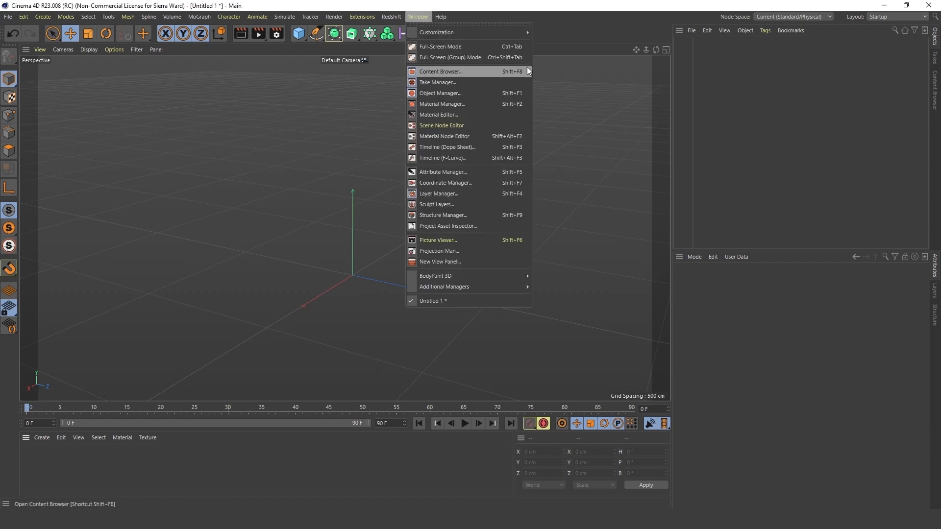
{"action": "left_click", "coordinate": [937, 88]}
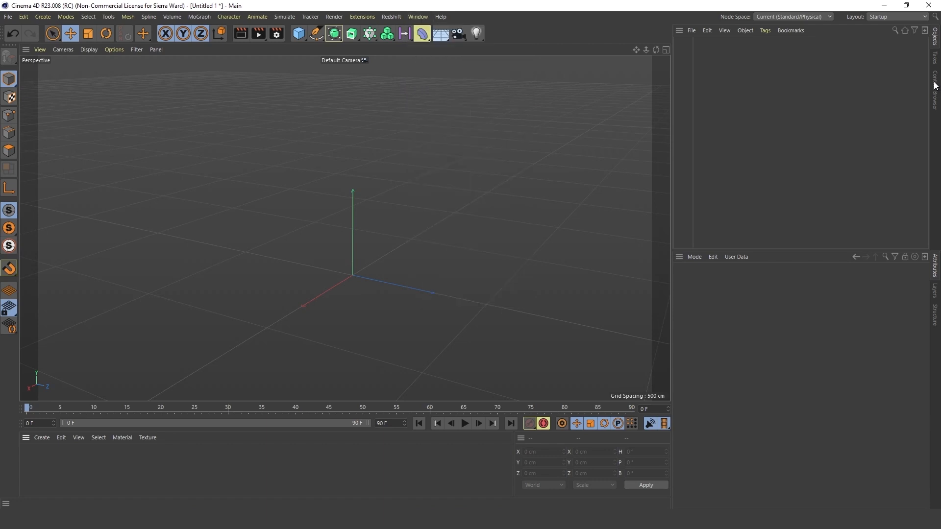
{"action": "left_click", "coordinate": [937, 87]}
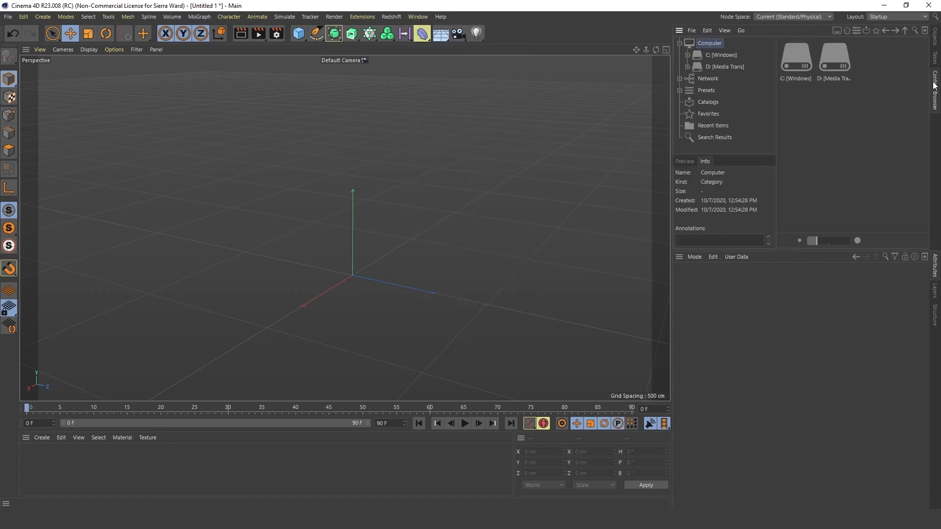
{"action": "double_click", "coordinate": [710, 91]}
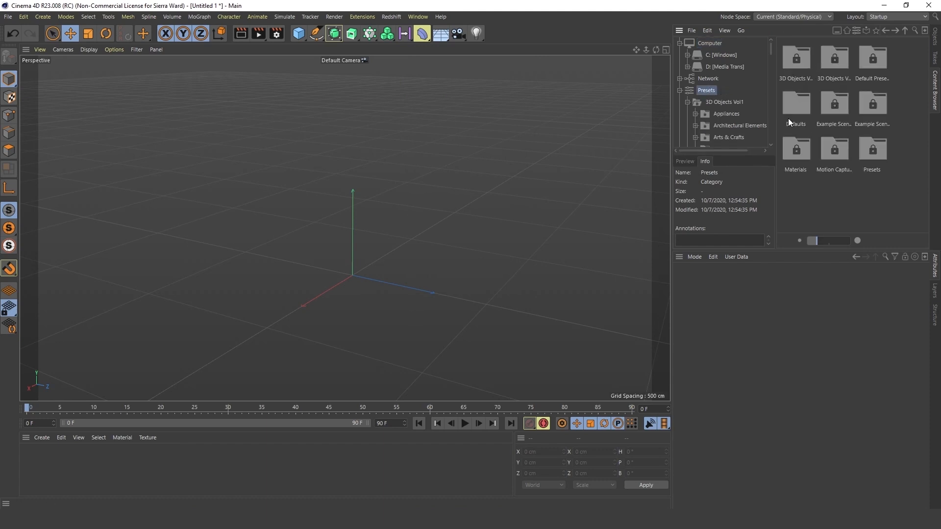
{"action": "double_click", "coordinate": [804, 51]}
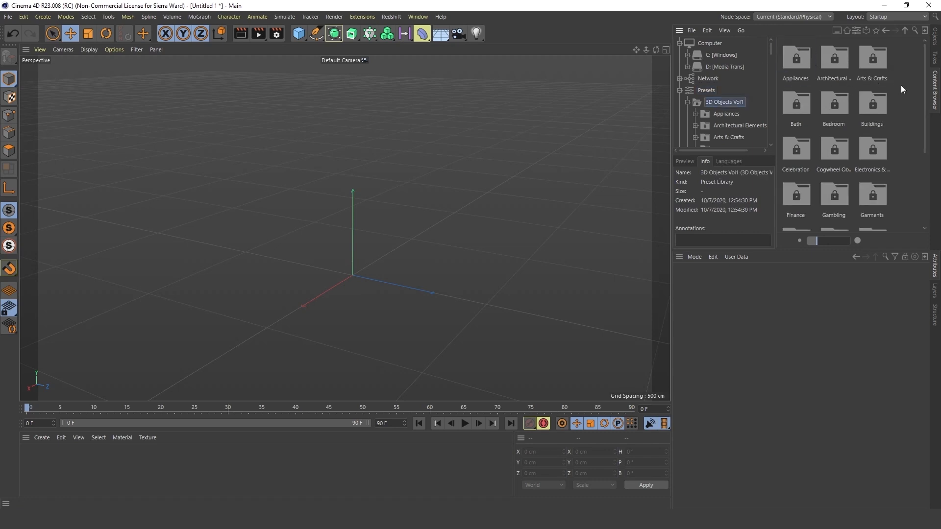
Open the Misc folder of the Buildings presets and enlarge its thumbnails to the maximum size
{"action": "mouse_move", "coordinate": [925, 71]}
{"action": "left_mouse_down"}
{"action": "mouse_move", "coordinate": [927, 150]}
{"action": "mouse_move", "coordinate": [916, 58]}
{"action": "left_mouse_up"}
{"action": "double_click", "coordinate": [869, 109]}
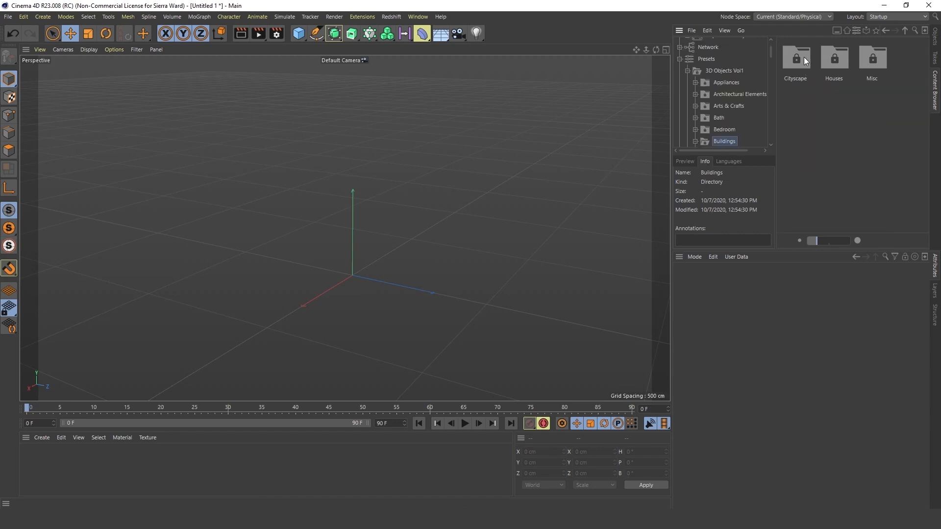
{"action": "double_click", "coordinate": [871, 58]}
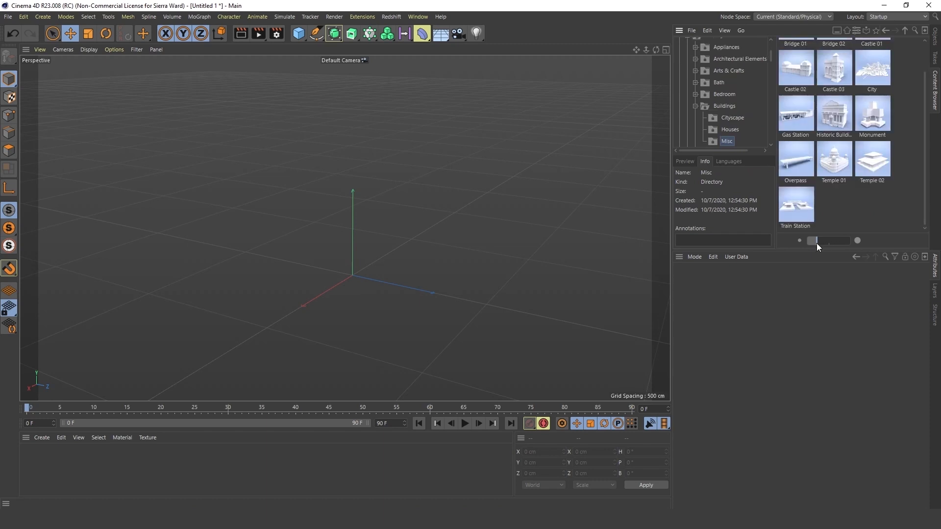
{"action": "left_click_drag", "start_coordinate": [817, 243], "coordinate": [855, 248]}
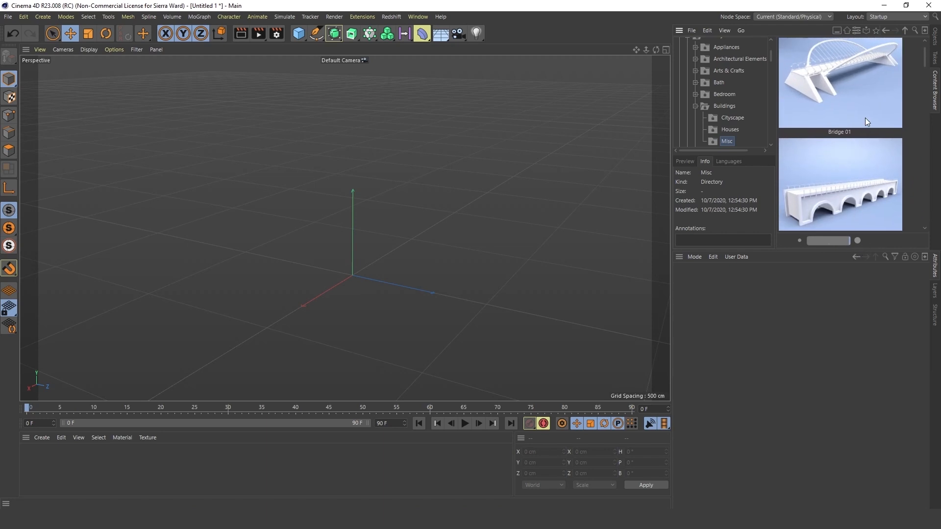
Browse the Misc building presets and load the Castle 02 model into the scene
{"action": "scroll", "coordinate": [865, 122], "scroll_direction": "down", "scroll_amount": 1}
{"action": "scroll", "coordinate": [865, 121], "scroll_direction": "down", "scroll_amount": 2}
{"action": "scroll", "coordinate": [866, 119], "scroll_direction": "down", "scroll_amount": 5}
{"action": "scroll", "coordinate": [862, 121], "scroll_direction": "down", "scroll_amount": 3}
{"action": "scroll", "coordinate": [858, 125], "scroll_direction": "up", "scroll_amount": 6}
{"action": "scroll", "coordinate": [858, 125], "scroll_direction": "up", "scroll_amount": 6}
{"action": "scroll", "coordinate": [858, 126], "scroll_direction": "up", "scroll_amount": 3}
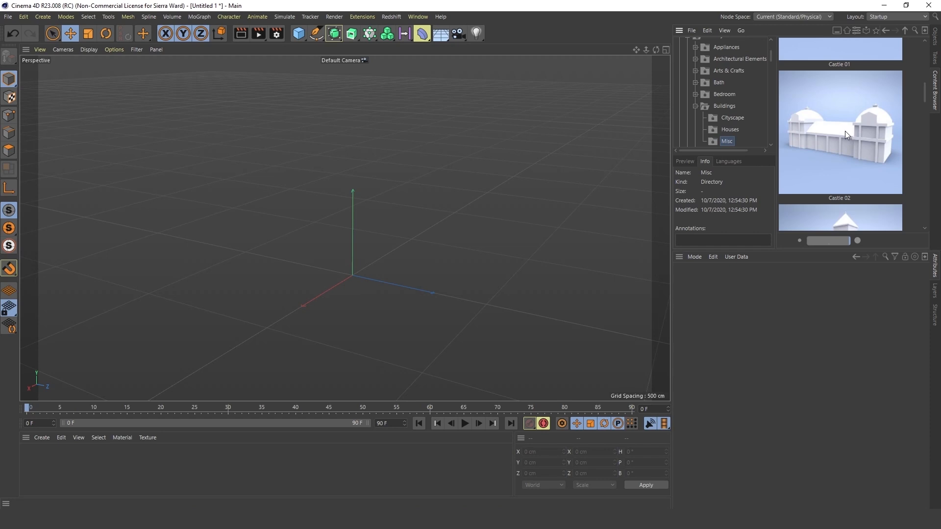
{"action": "double_click", "coordinate": [845, 131]}
{"action": "scroll", "coordinate": [334, 226], "scroll_direction": "down", "scroll_amount": 5}
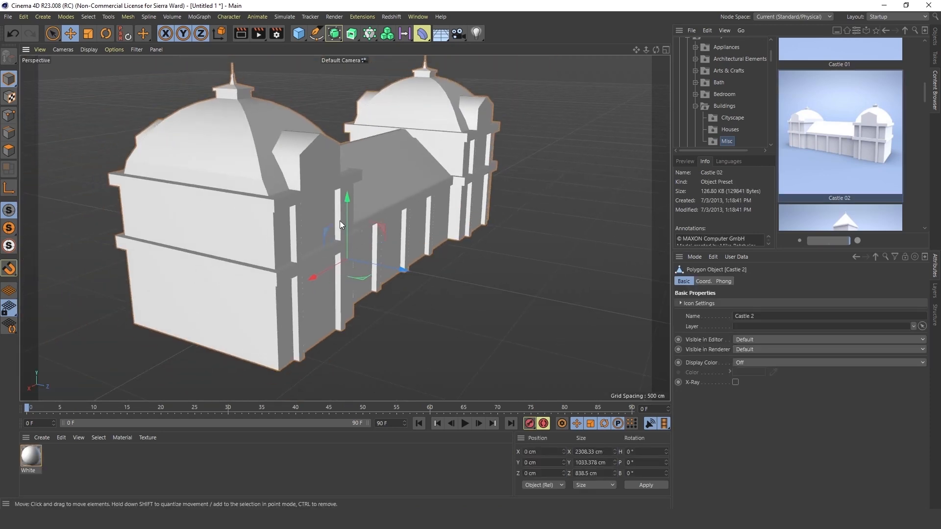
Add a Plane primitive and move it along Z in front of the castle, to about 693 cm
{"action": "left_click_drag", "start_coordinate": [433, 240], "coordinate": [434, 184], "text": "alt"}
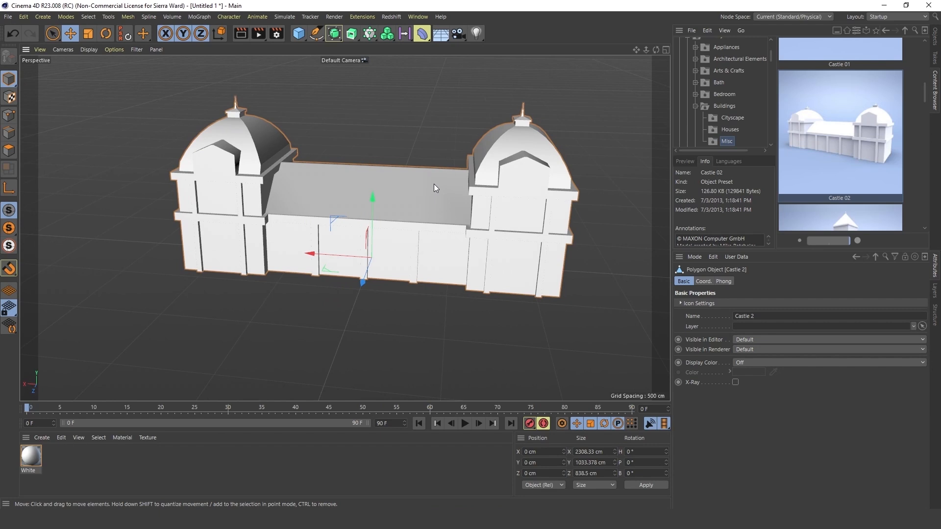
{"action": "left_click_drag", "start_coordinate": [443, 206], "coordinate": [416, 234], "text": "alt"}
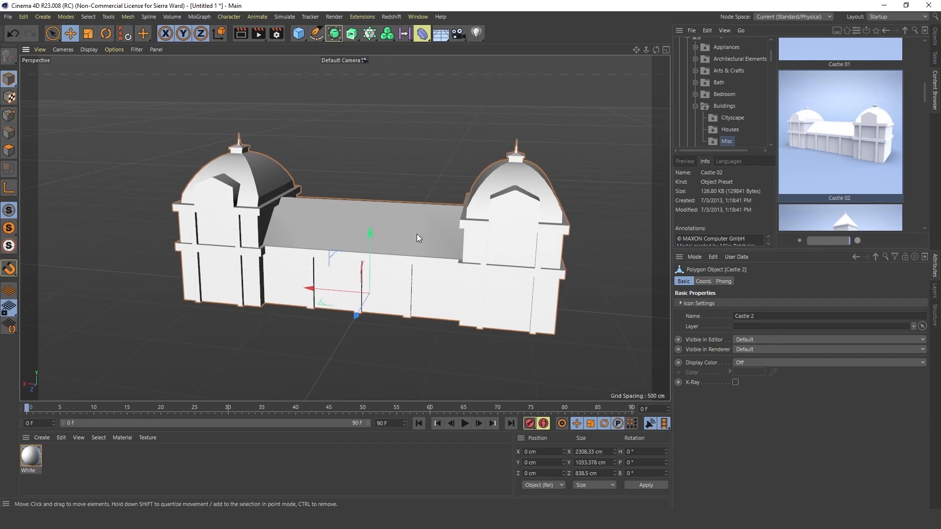
{"action": "left_click", "coordinate": [300, 37]}
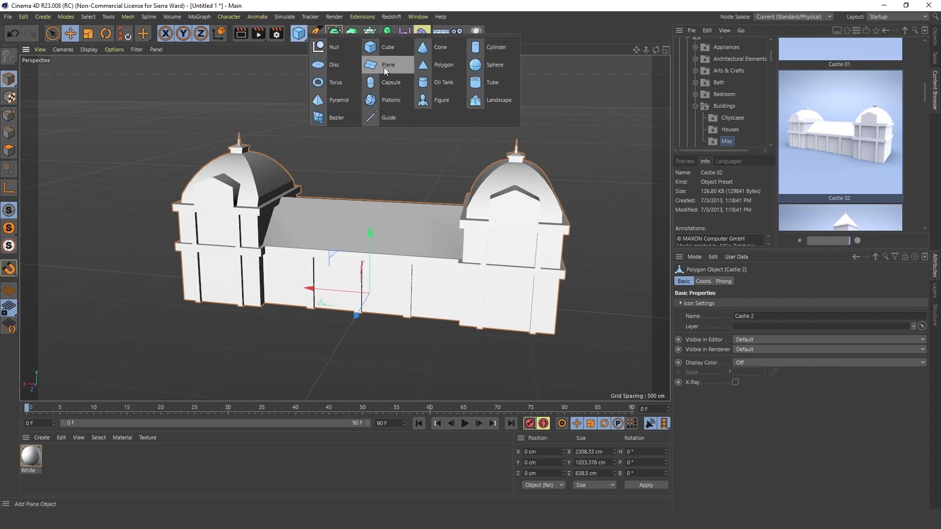
{"action": "left_click", "coordinate": [387, 66]}
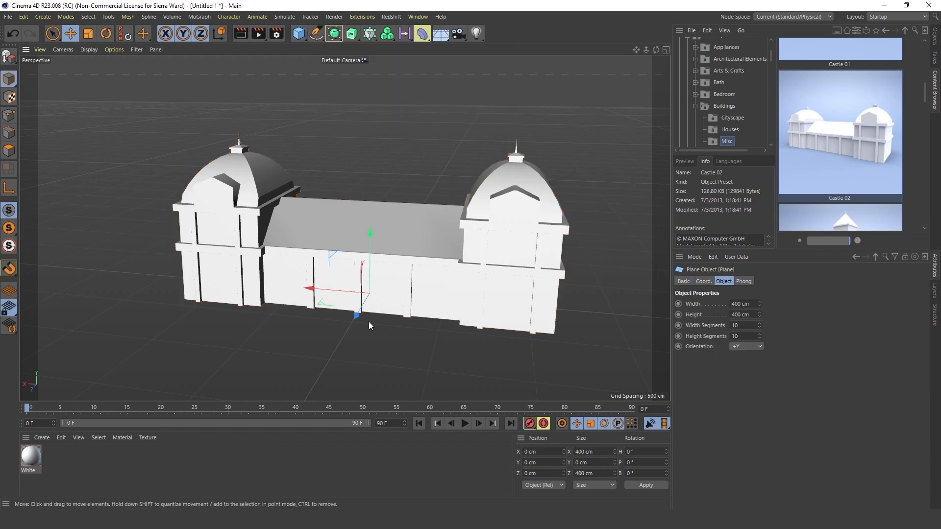
{"action": "left_click_drag", "start_coordinate": [357, 319], "coordinate": [342, 369]}
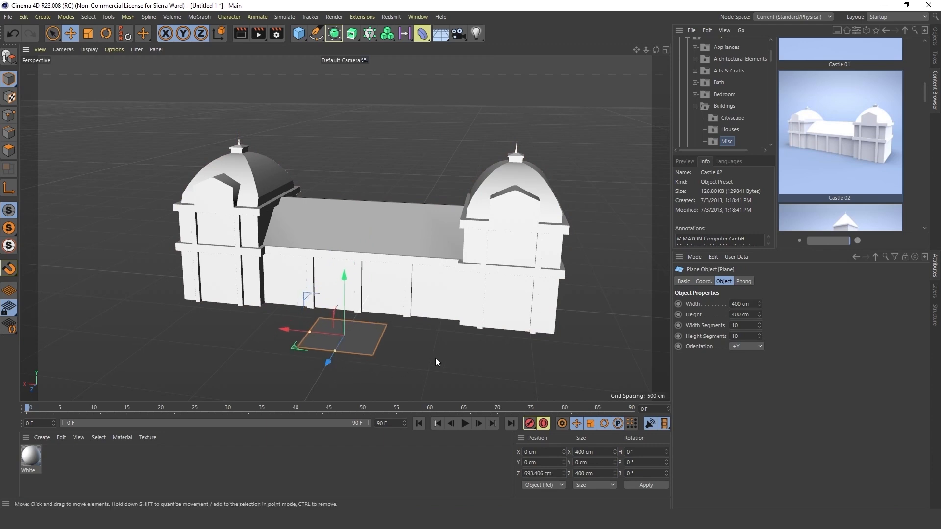
Select the castle model in the scene and show the Object Manager's list of objects
{"action": "middle_click_drag", "start_coordinate": [435, 357], "coordinate": [413, 338], "text": "alt"}
{"action": "left_click_drag", "start_coordinate": [413, 341], "coordinate": [414, 262], "text": "alt"}
{"action": "scroll", "coordinate": [413, 261], "scroll_direction": "up", "scroll_amount": 6}
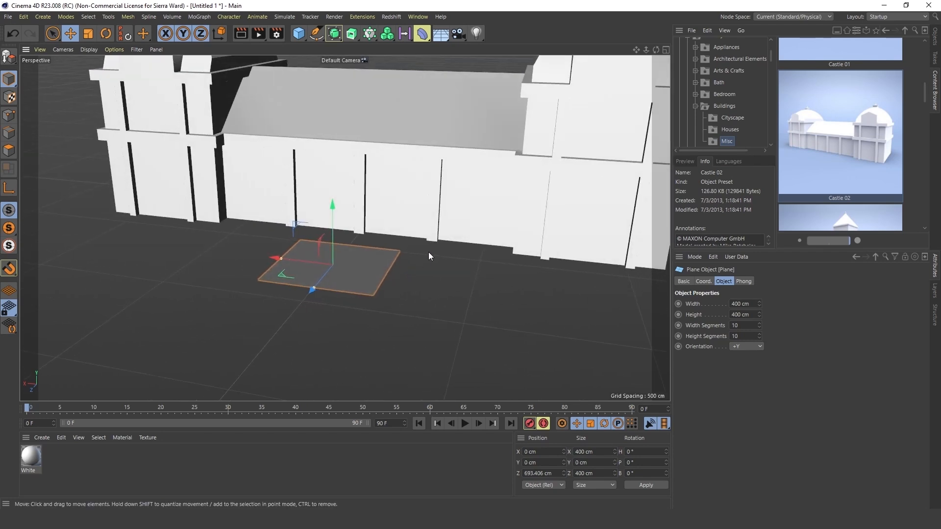
{"action": "middle_click_drag", "start_coordinate": [428, 252], "coordinate": [416, 275], "text": "alt"}
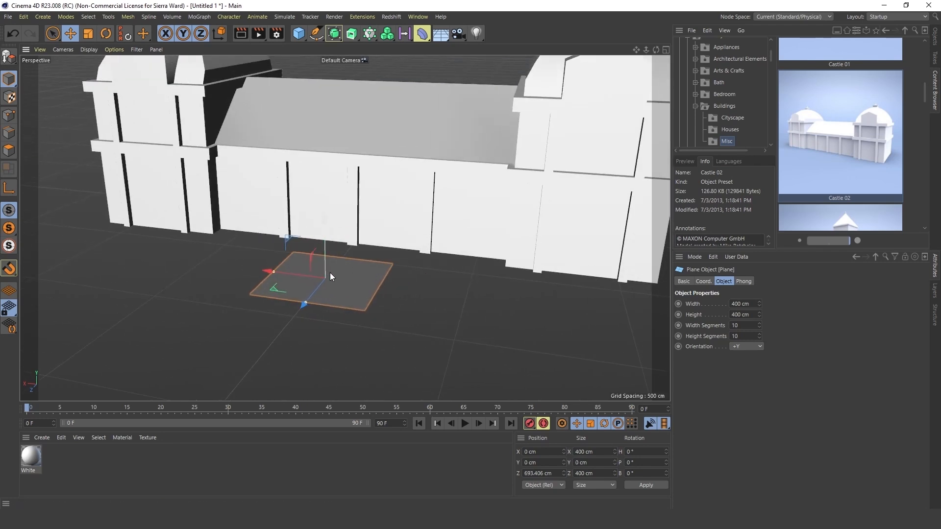
{"action": "left_click", "coordinate": [397, 141]}
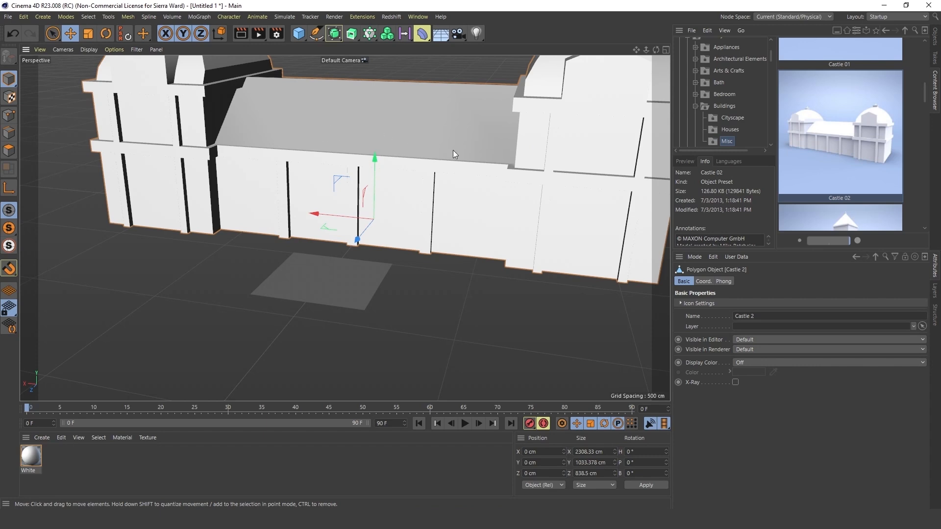
{"action": "left_click", "coordinate": [936, 35]}
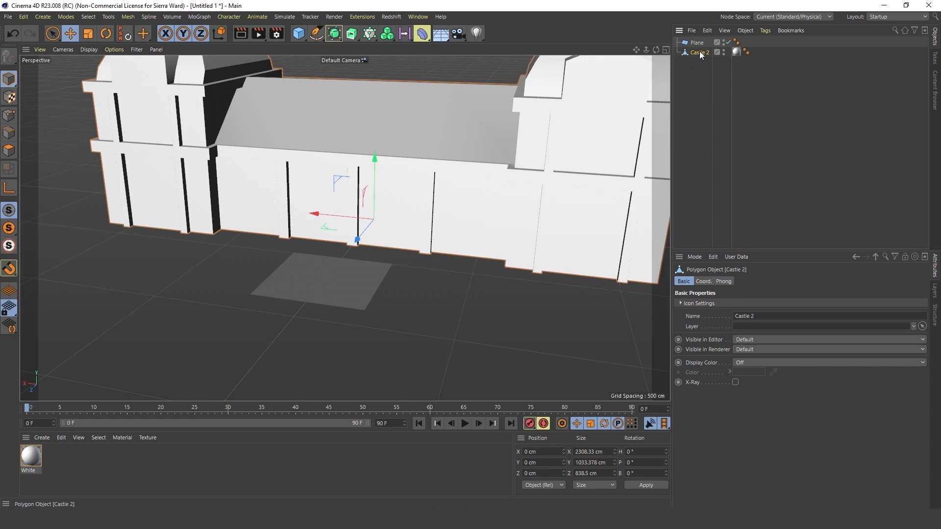
Move the castle along its X and Y axes to about X 177 cm and Y 27 cm
{"action": "left_click_drag", "start_coordinate": [376, 210], "coordinate": [393, 181], "text": "alt"}
{"action": "scroll", "coordinate": [374, 236], "scroll_direction": "down", "scroll_amount": 6}
{"action": "scroll", "coordinate": [372, 228], "scroll_direction": "up", "scroll_amount": 4}
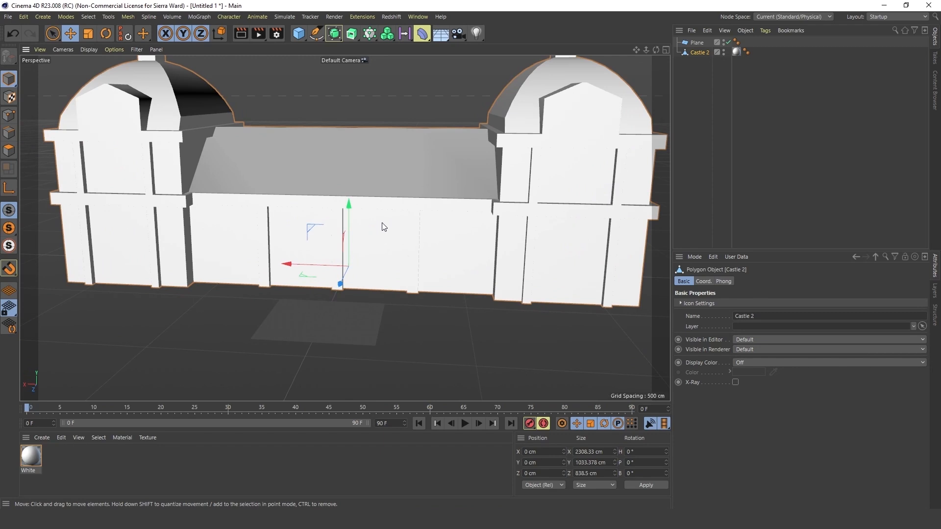
{"action": "left_click_drag", "start_coordinate": [401, 188], "coordinate": [369, 227], "text": "alt"}
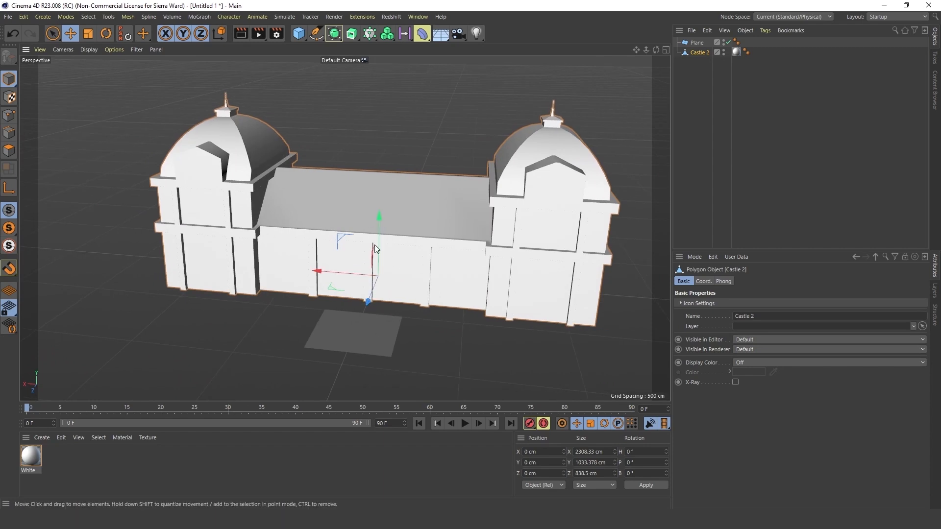
{"action": "left_click_drag", "start_coordinate": [304, 271], "coordinate": [296, 300]}
{"action": "mouse_move", "coordinate": [349, 215]}
{"action": "left_mouse_down"}
{"action": "mouse_move", "coordinate": [348, 191]}
{"action": "mouse_move", "coordinate": [348, 210]}
{"action": "left_mouse_up"}
Try moving the castle far back along Z to about -5153 cm, and undo that move
{"action": "left_click_drag", "start_coordinate": [333, 292], "coordinate": [447, 155]}
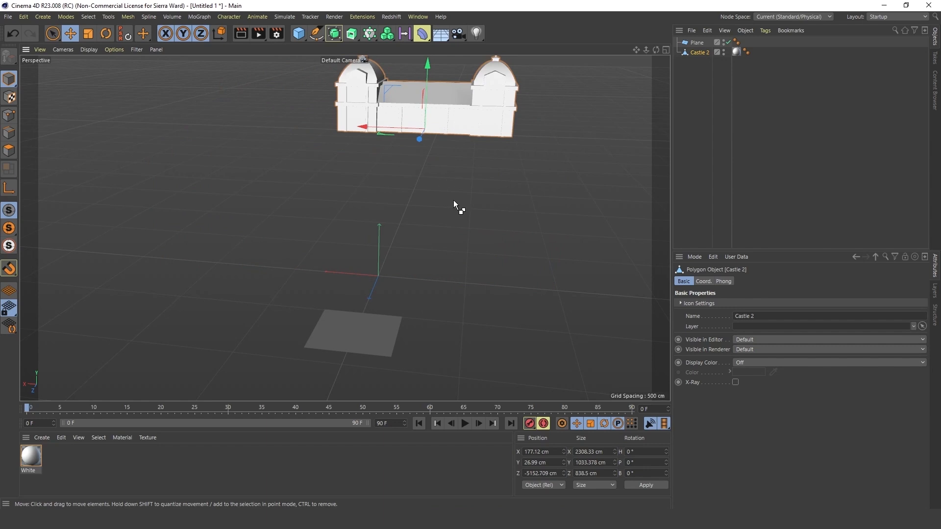
{"action": "key", "text": "ctrl+z"}
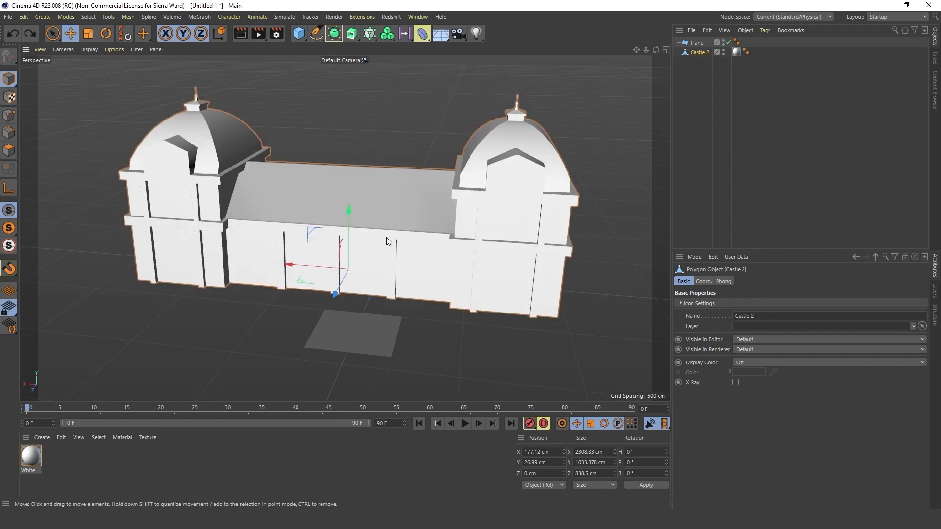
{"action": "left_click_drag", "start_coordinate": [386, 268], "coordinate": [419, 221], "text": "alt"}
{"action": "scroll", "coordinate": [392, 245], "scroll_direction": "down", "scroll_amount": 4}
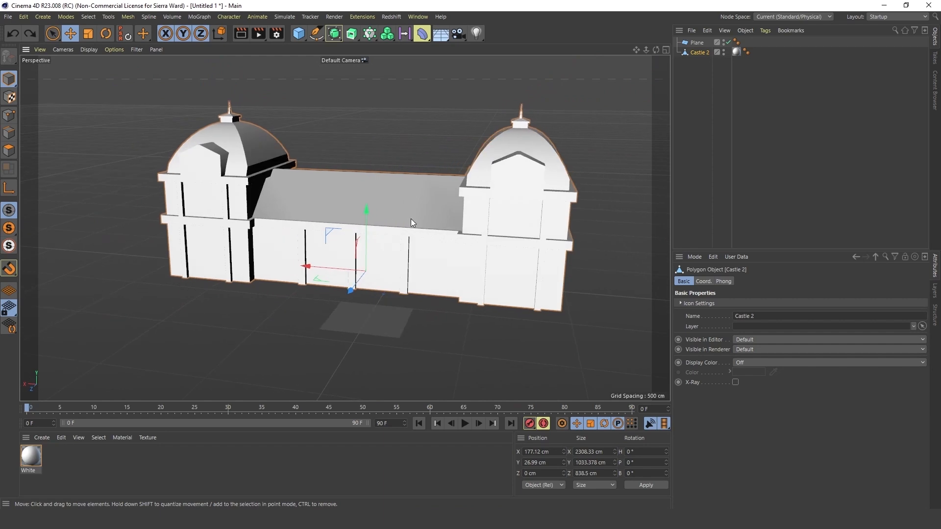
Try rotating the castle's heading to about -14°, and undo that rotation
{"action": "key", "text": "r"}
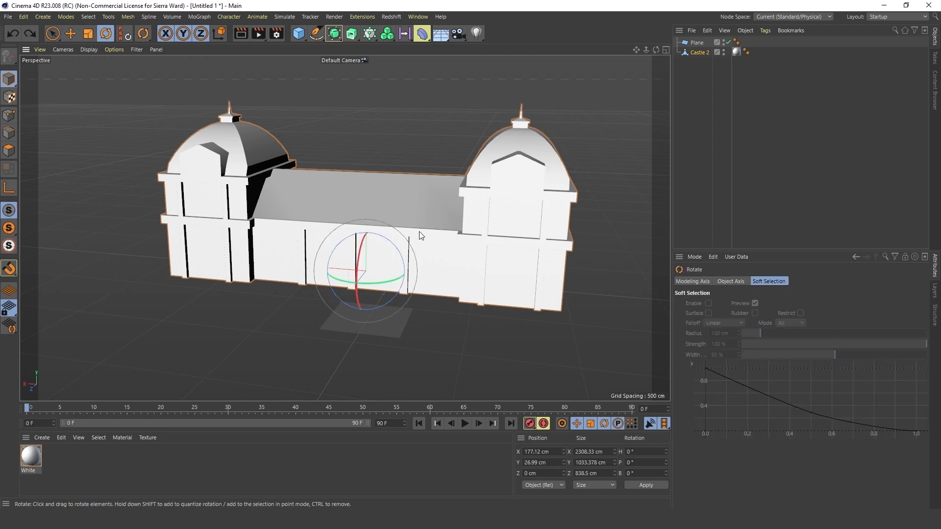
{"action": "key", "text": "e"}
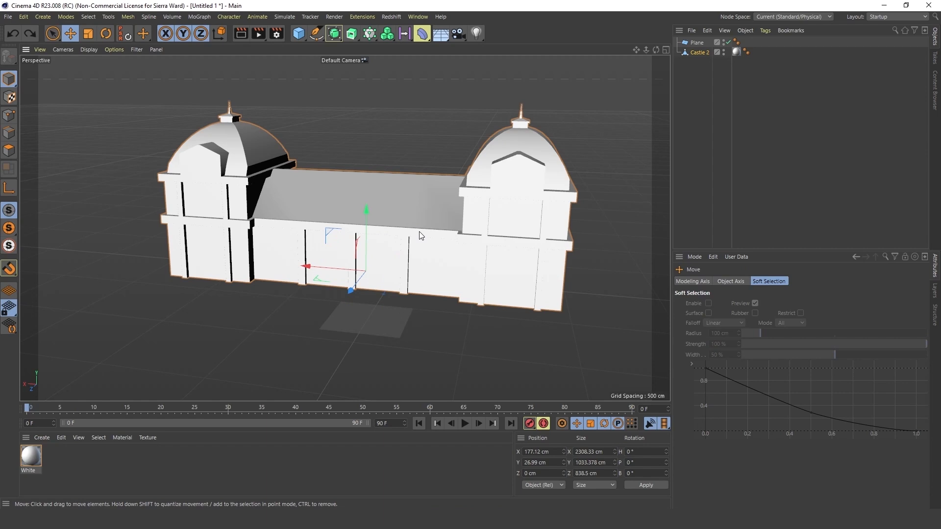
{"action": "key", "text": "r"}
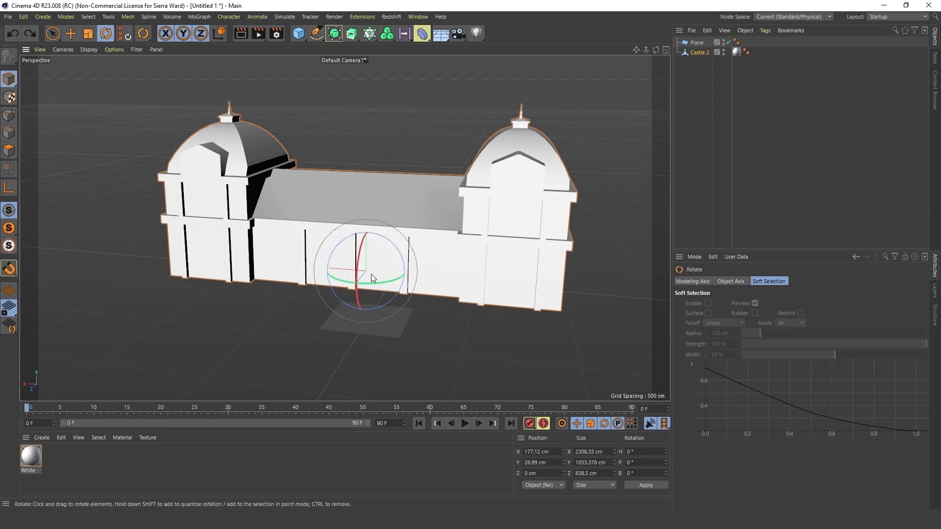
{"action": "mouse_move", "coordinate": [372, 282]}
{"action": "left_mouse_down"}
{"action": "mouse_move", "coordinate": [381, 280]}
{"action": "mouse_move", "coordinate": [363, 284]}
{"action": "left_mouse_up"}
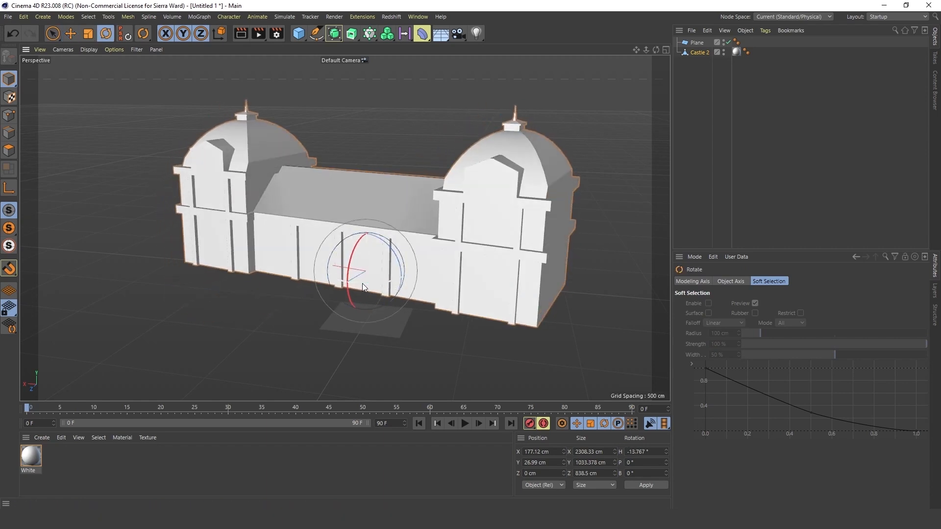
{"action": "key", "text": "ctrl+z"}
Scale the castle down uniformly to about 519 × 233 × 189 cm
{"action": "key", "text": "t"}
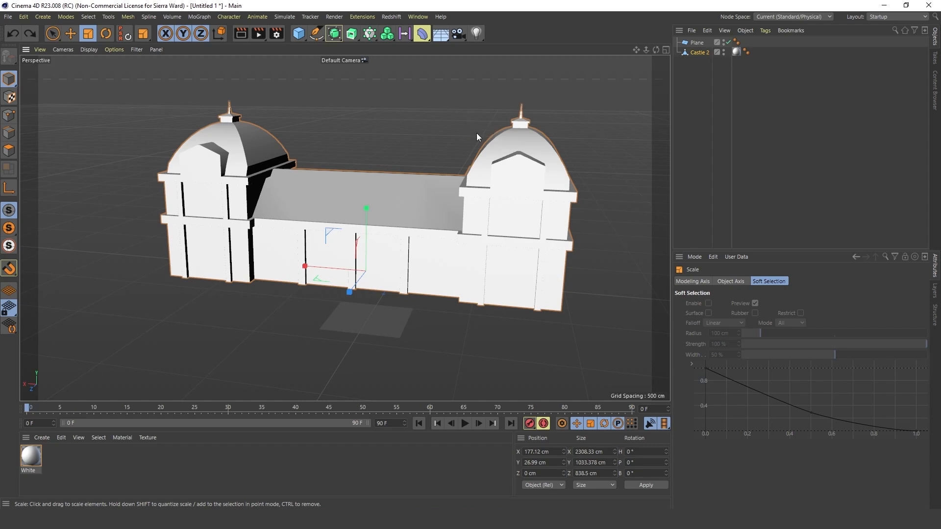
{"action": "left_click_drag", "start_coordinate": [488, 100], "coordinate": [274, 267]}
{"action": "scroll", "coordinate": [386, 270], "scroll_direction": "up", "scroll_amount": 3}
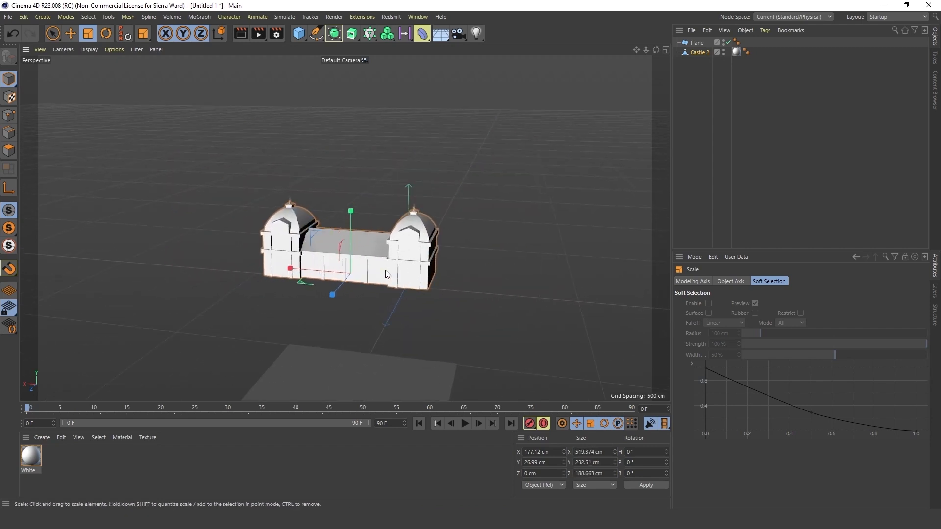
Move the castle onto the plane, to about X -48 cm, Y 0.4 cm and Z 492 cm
{"action": "left_click_drag", "start_coordinate": [455, 301], "coordinate": [387, 229], "text": "alt"}
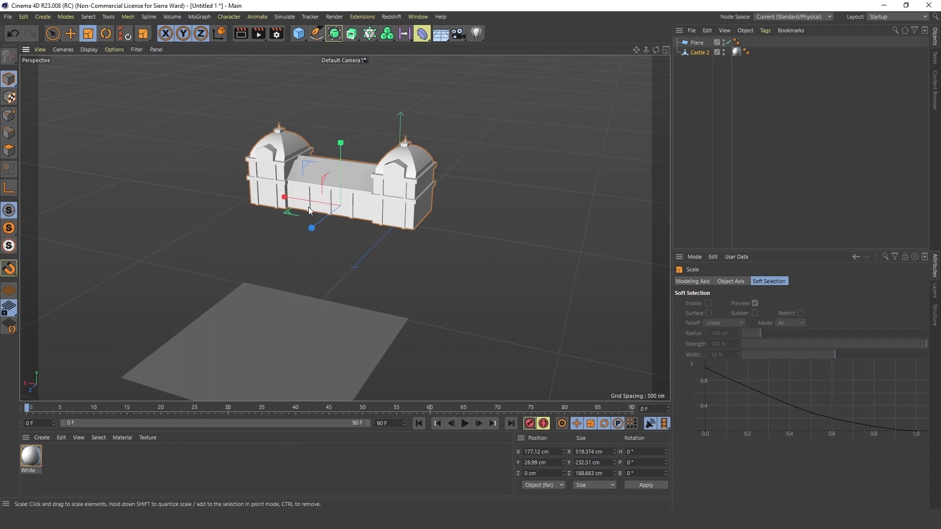
{"action": "key", "text": "e"}
{"action": "left_click_drag", "start_coordinate": [297, 204], "coordinate": [431, 213]}
Scale the castle along single axes to about 367 cm in X and 266 cm in Z, and move it to about Z 449 cm
{"action": "key", "text": "t"}
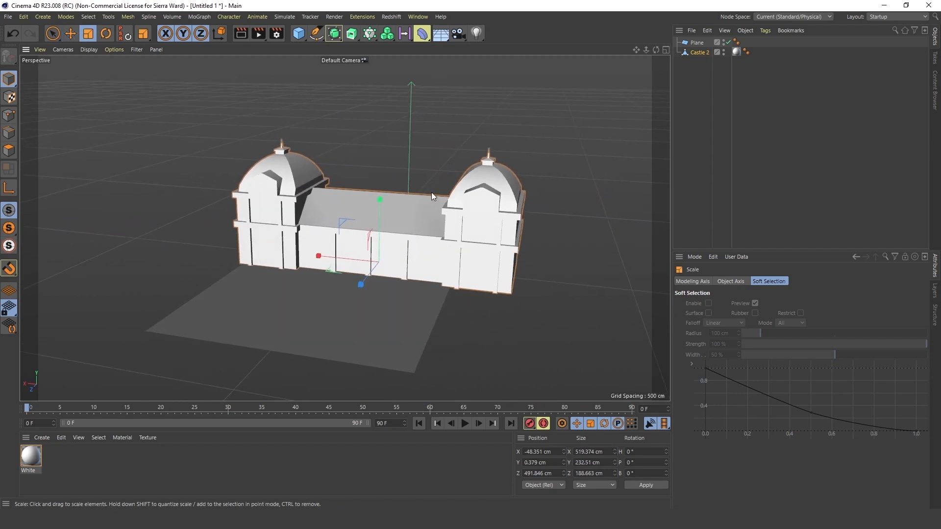
{"action": "left_click_drag", "start_coordinate": [434, 195], "coordinate": [409, 201], "text": "alt"}
{"action": "mouse_move", "coordinate": [343, 232]}
{"action": "left_mouse_down"}
{"action": "mouse_move", "coordinate": [342, 210]}
{"action": "mouse_move", "coordinate": [344, 249]}
{"action": "mouse_move", "coordinate": [346, 228]}
{"action": "left_mouse_up"}
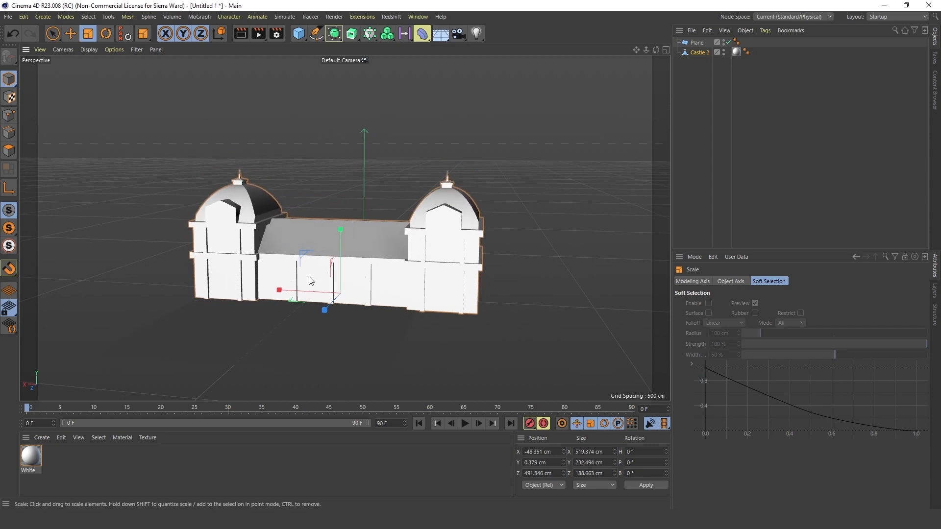
{"action": "left_click_drag", "start_coordinate": [287, 289], "coordinate": [304, 291]}
{"action": "left_click_drag", "start_coordinate": [436, 285], "coordinate": [362, 206], "text": "alt"}
{"action": "key", "text": "e"}
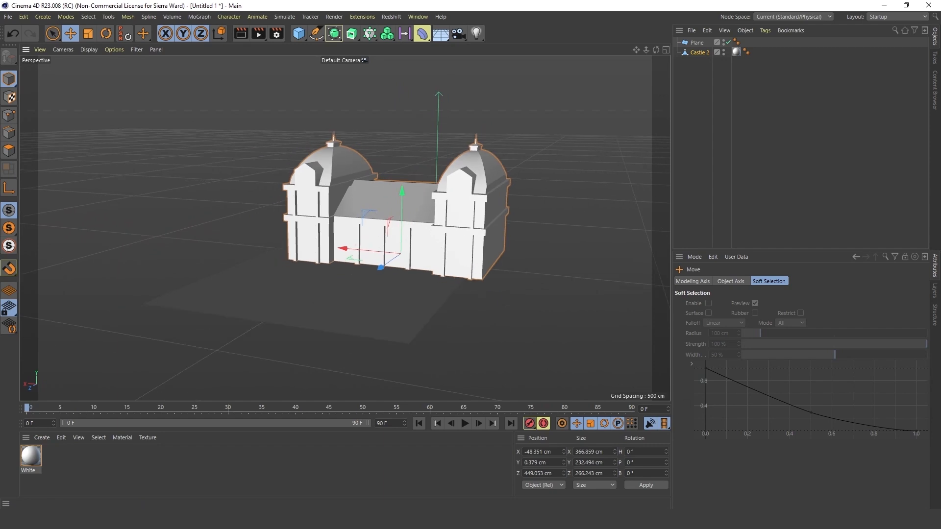
Find the Historic Building preset among the Misc buildings and load it into the scene
{"action": "left_click", "coordinate": [935, 86]}
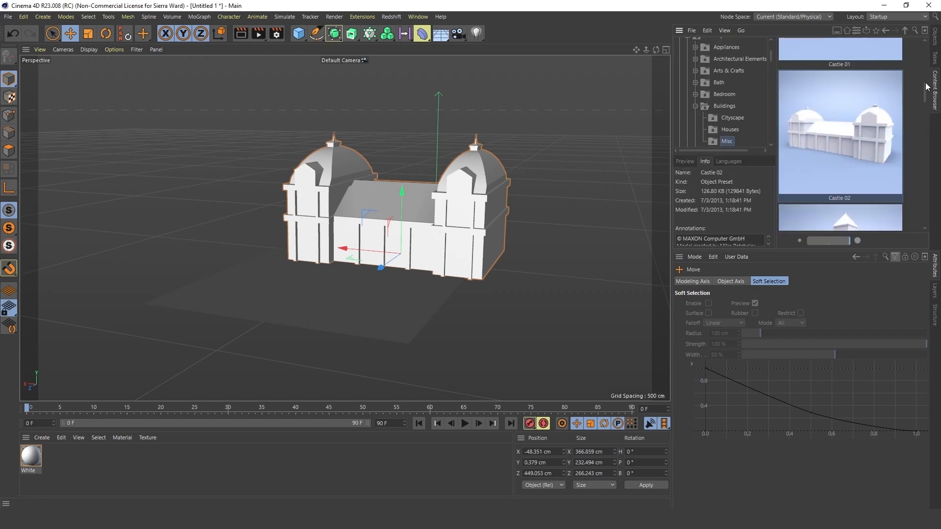
{"action": "scroll", "coordinate": [831, 143], "scroll_direction": "down", "scroll_amount": 1}
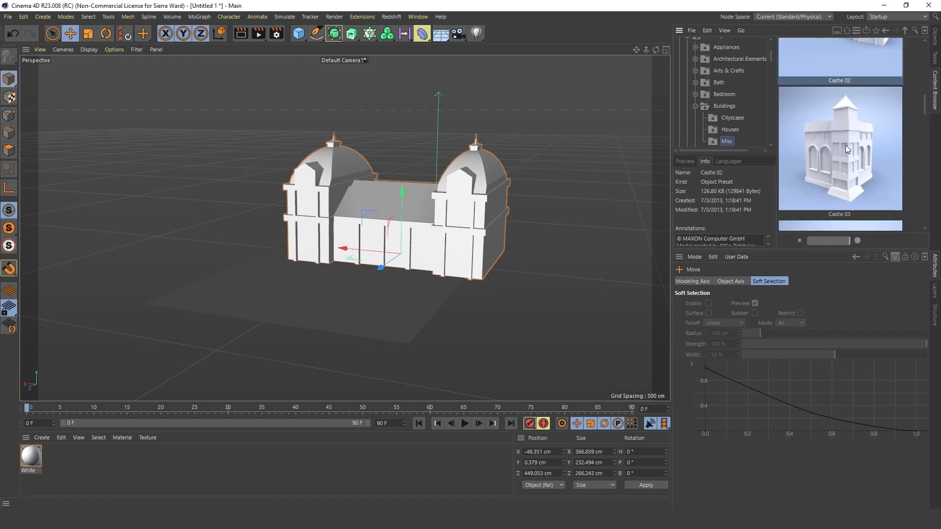
{"action": "scroll", "coordinate": [845, 145], "scroll_direction": "down", "scroll_amount": 1}
{"action": "scroll", "coordinate": [846, 145], "scroll_direction": "down", "scroll_amount": 2}
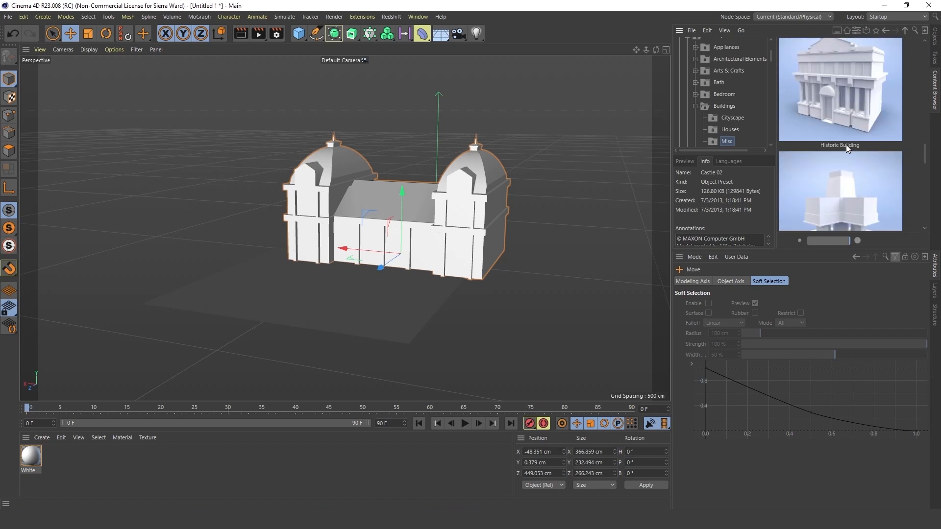
{"action": "scroll", "coordinate": [860, 122], "scroll_direction": "up", "scroll_amount": 1}
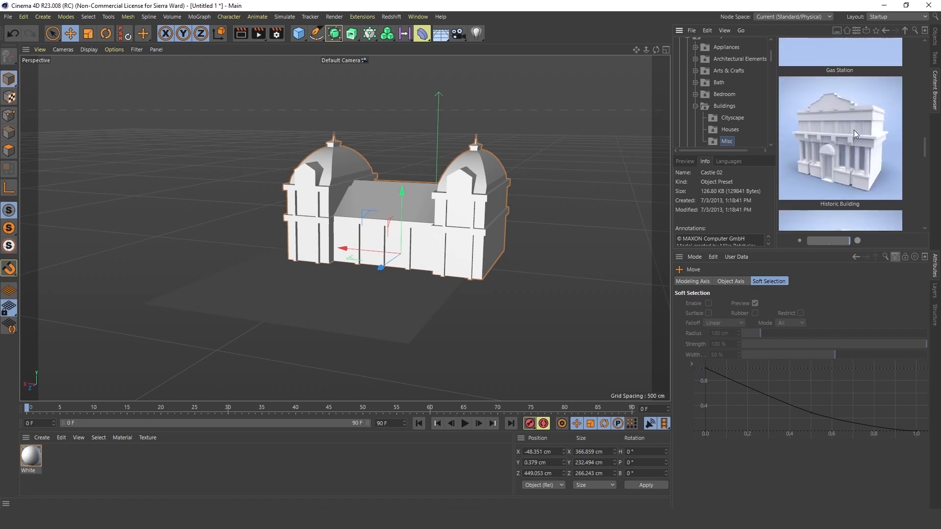
{"action": "double_click", "coordinate": [854, 130]}
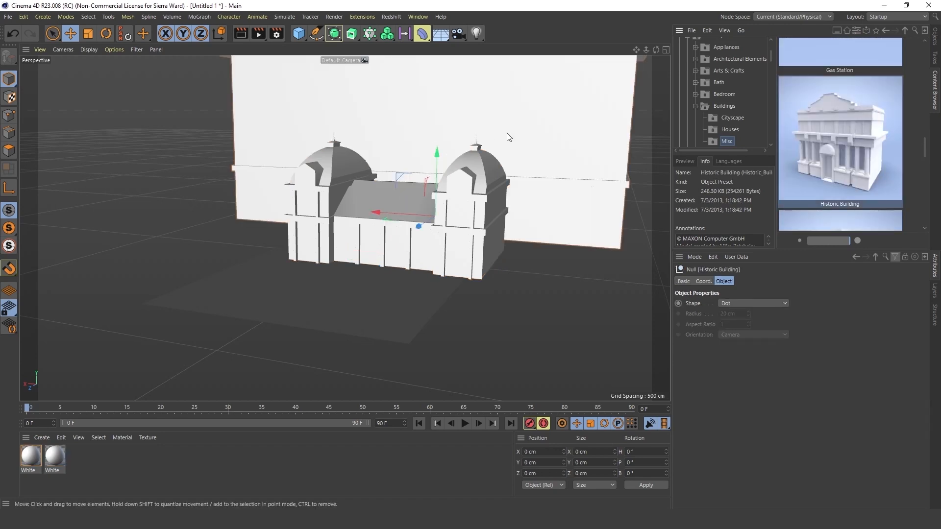
Scale the Historic Building to about 30% and move it beside the castle, to about X 282 cm and Z 483 cm
{"action": "key", "text": "t"}
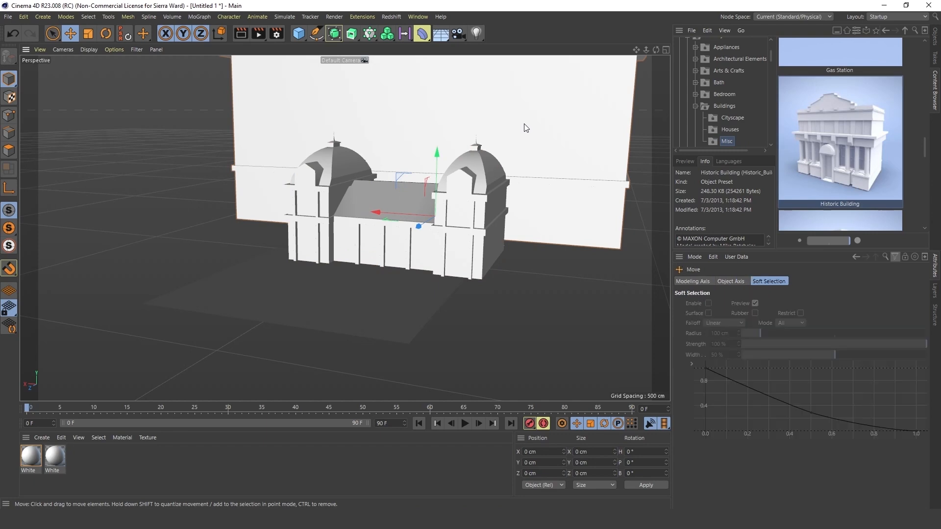
{"action": "left_click_drag", "start_coordinate": [557, 112], "coordinate": [351, 249]}
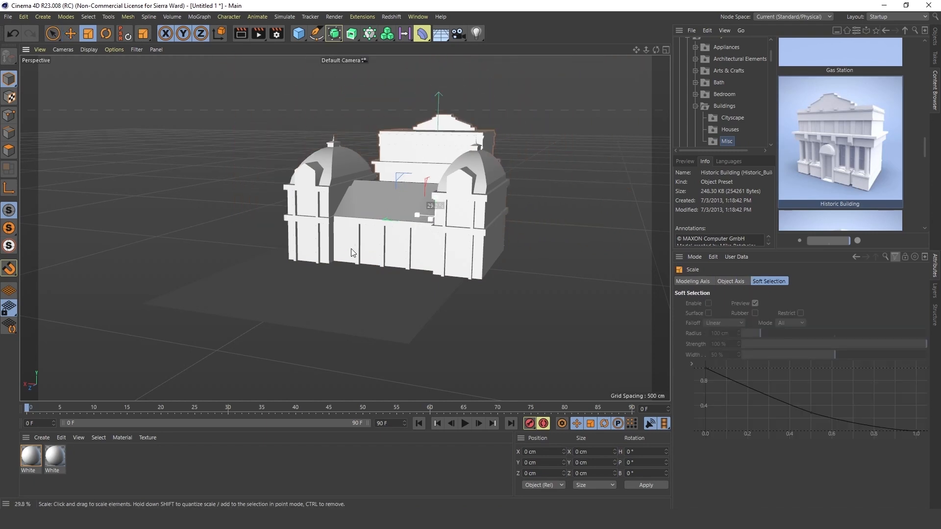
{"action": "key", "text": "e"}
{"action": "left_click_drag", "start_coordinate": [415, 235], "coordinate": [193, 226]}
Rotate the Historic Building's heading to -180° so its columned front faces forward
{"action": "key", "text": "r"}
{"action": "left_click_drag", "start_coordinate": [251, 242], "coordinate": [123, 204]}
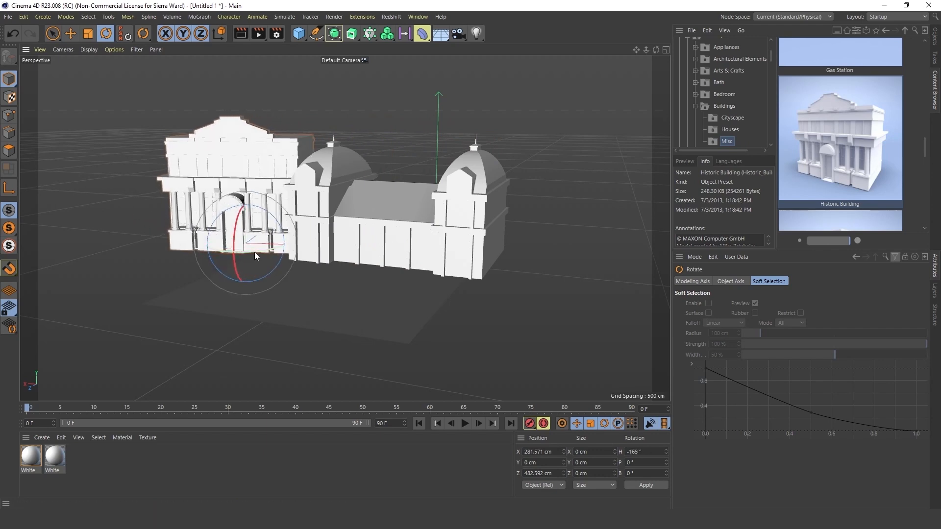
{"action": "left_click_drag", "start_coordinate": [261, 251], "coordinate": [419, 267]}
Examine the placement of the Historic Building beside the castle from several angles and distances
{"action": "left_click_drag", "start_coordinate": [452, 331], "coordinate": [332, 205], "text": "alt"}
{"action": "scroll", "coordinate": [332, 205], "scroll_direction": "up", "scroll_amount": 2}
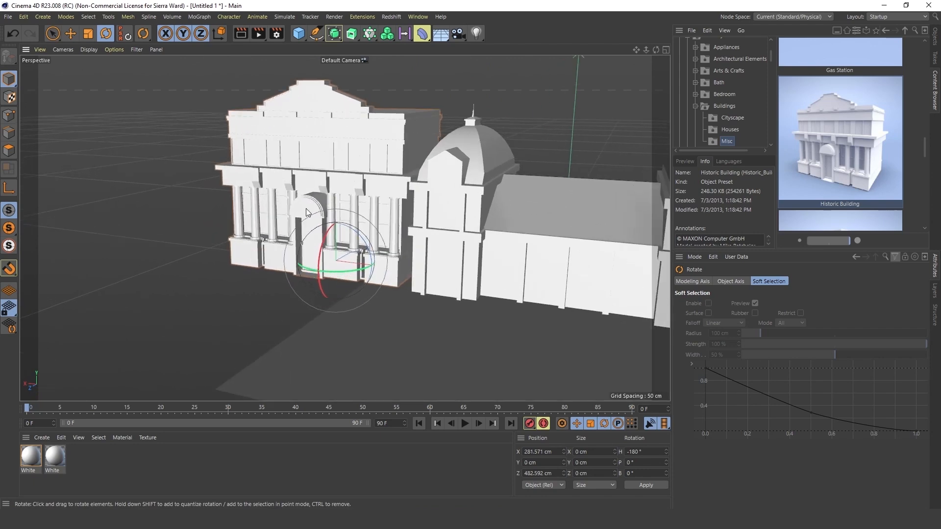
{"action": "left_click_drag", "start_coordinate": [235, 269], "coordinate": [273, 272], "text": "alt"}
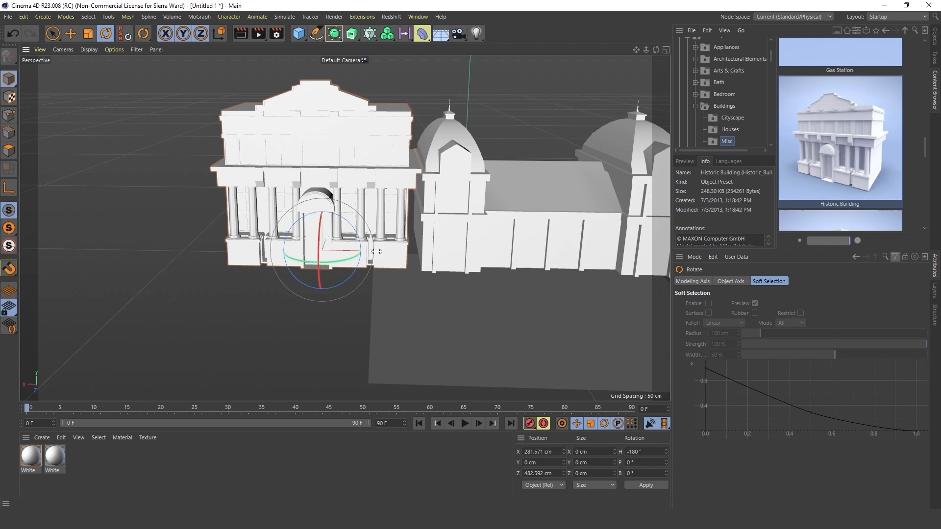
{"action": "left_click_drag", "start_coordinate": [462, 336], "coordinate": [246, 187], "text": "alt"}
{"action": "left_click_drag", "start_coordinate": [542, 251], "coordinate": [428, 225], "text": "alt"}
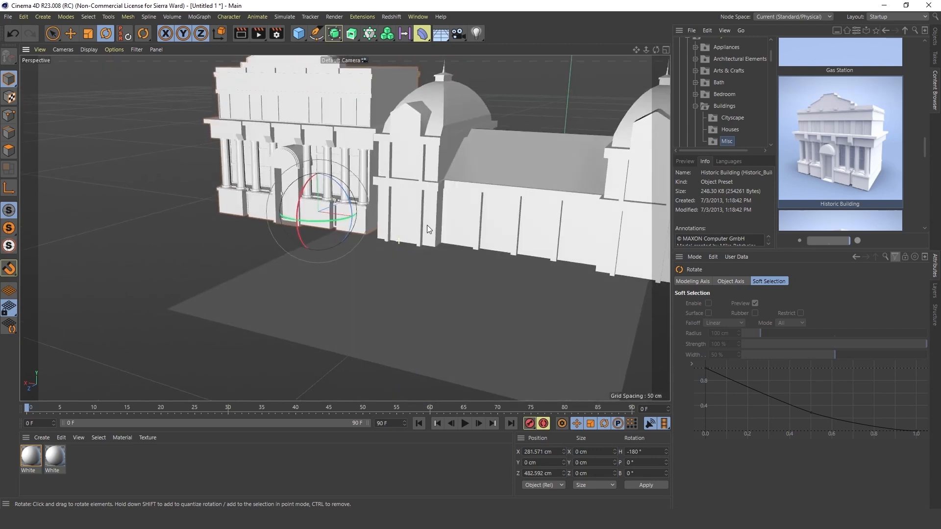
{"action": "scroll", "coordinate": [429, 227], "scroll_direction": "down", "scroll_amount": 5}
{"action": "scroll", "coordinate": [451, 240], "scroll_direction": "up", "scroll_amount": 2}
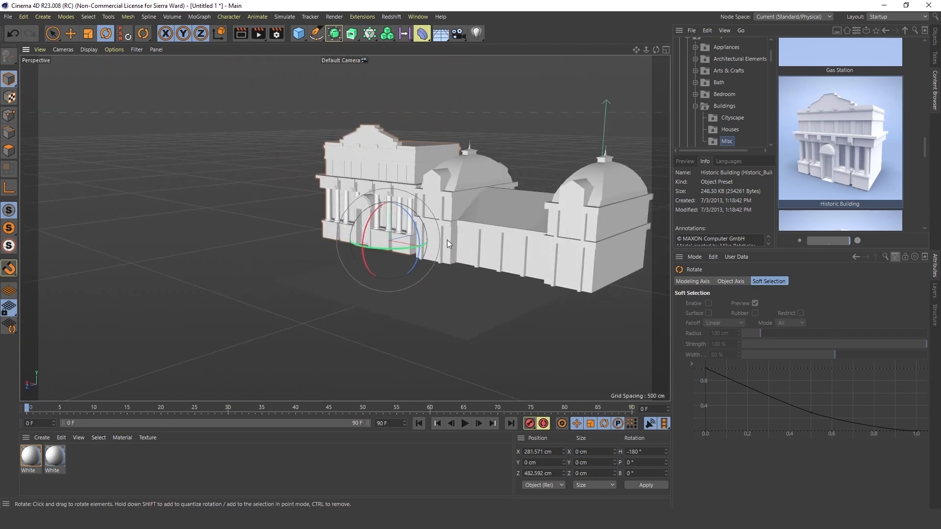
{"action": "left_click_drag", "start_coordinate": [457, 222], "coordinate": [387, 201], "text": "alt"}
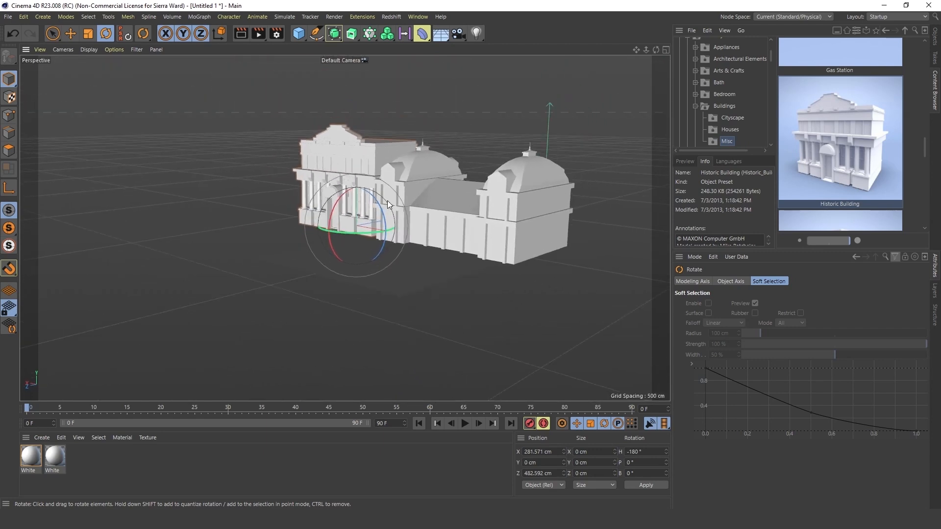
{"action": "left_click_drag", "start_coordinate": [383, 167], "coordinate": [427, 186], "text": "alt"}
{"action": "scroll", "coordinate": [378, 185], "scroll_direction": "up", "scroll_amount": 3}
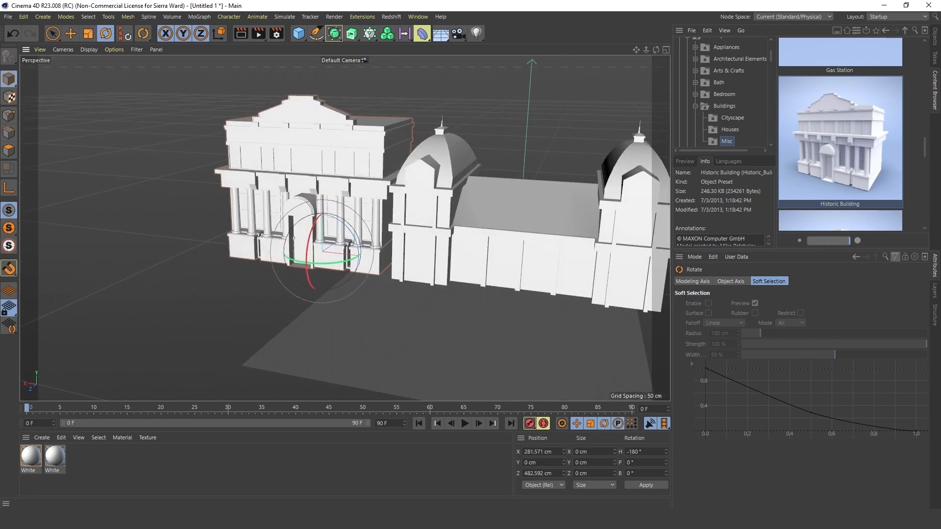
Expand the Historic Building's hierarchy, try raising its Symmetry columns along Y, and undo that move
{"action": "left_click", "coordinate": [935, 45]}
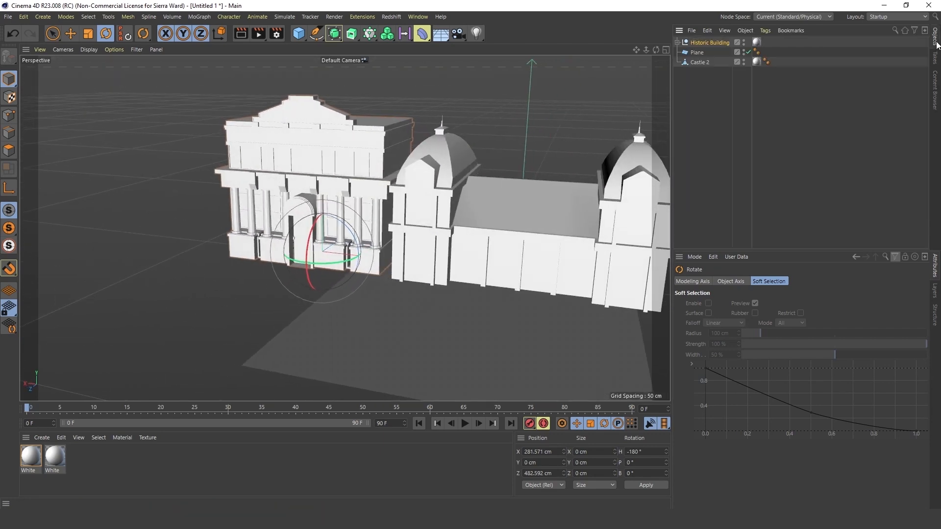
{"action": "left_click", "coordinate": [677, 42]}
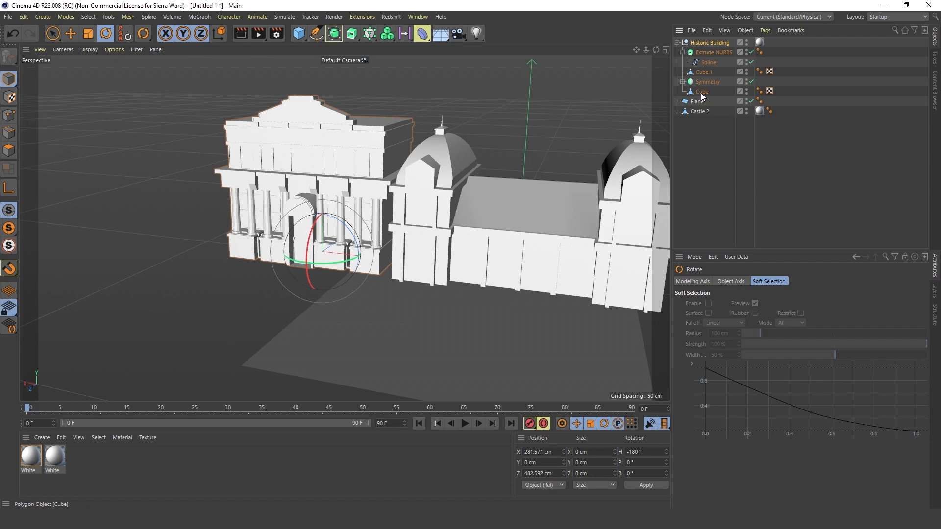
{"action": "left_click", "coordinate": [343, 214]}
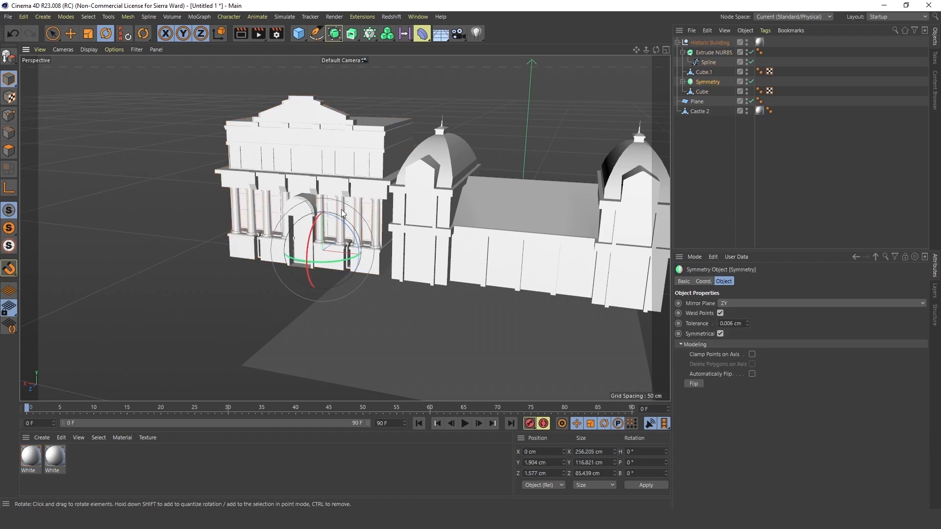
{"action": "key", "text": "e"}
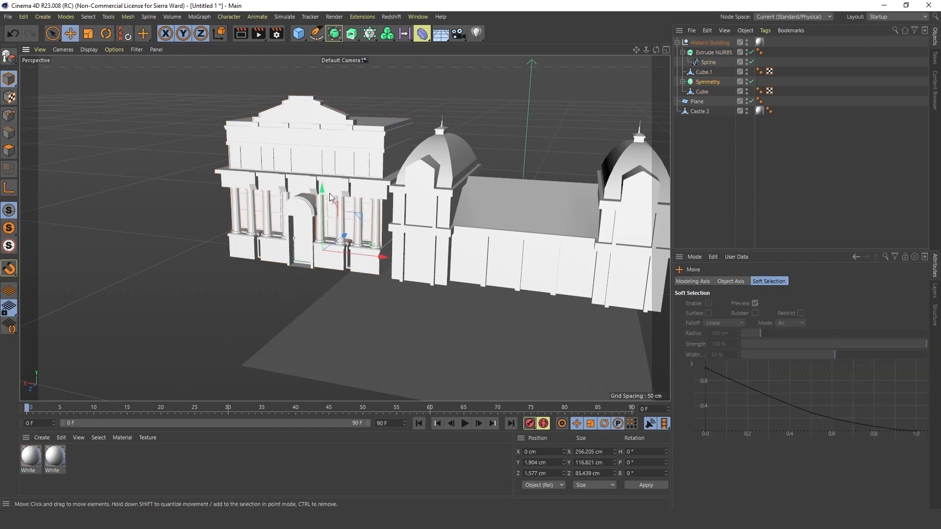
{"action": "left_click_drag", "start_coordinate": [322, 189], "coordinate": [318, 164]}
{"action": "key", "text": "ctrl+z"}
Select the whole Historic Building group and stretch it along Y until it stands well above the castle
{"action": "left_click", "coordinate": [713, 42]}
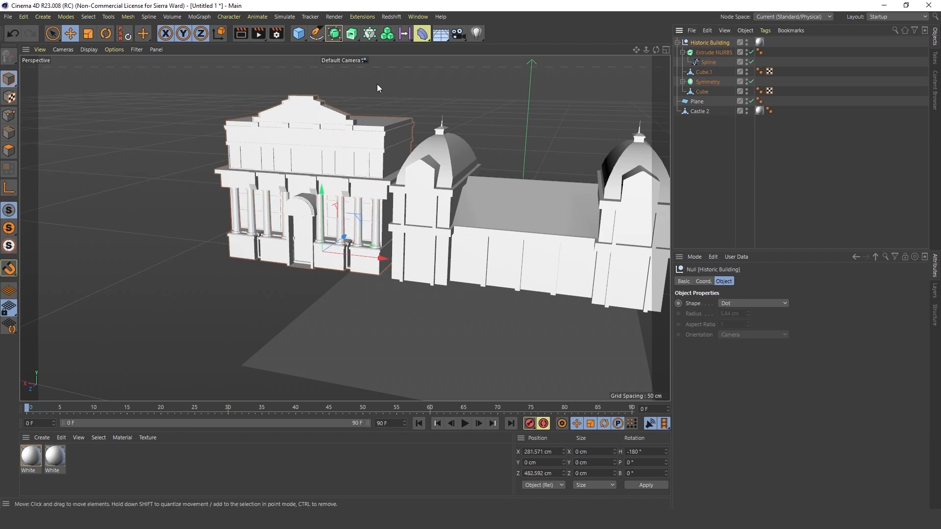
{"action": "key", "text": "t"}
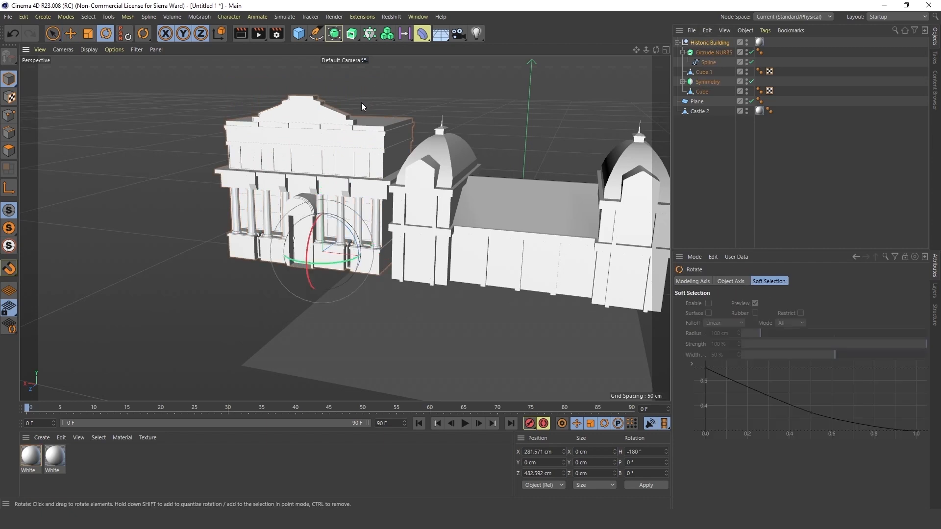
{"action": "left_click_drag", "start_coordinate": [314, 189], "coordinate": [387, 261]}
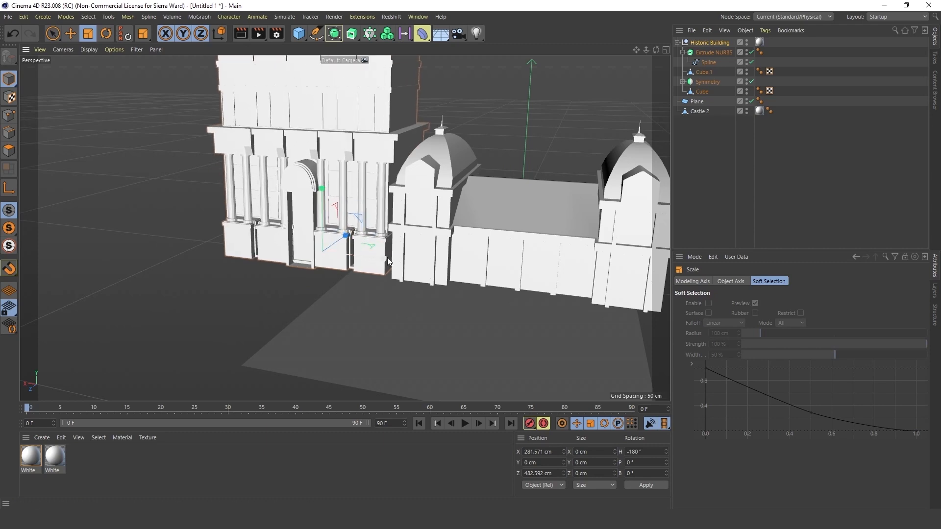
{"action": "left_click_drag", "start_coordinate": [451, 270], "coordinate": [410, 198], "text": "alt"}
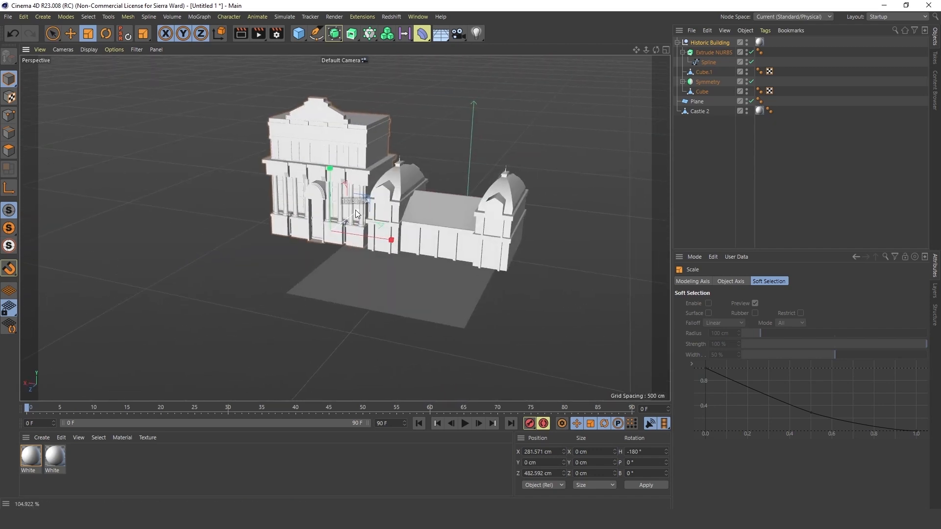
{"action": "left_click_drag", "start_coordinate": [328, 169], "coordinate": [416, 236]}
{"action": "right_click_drag", "start_coordinate": [416, 235], "coordinate": [473, 267], "text": "alt"}
{"action": "left_click_drag", "start_coordinate": [474, 266], "coordinate": [506, 237], "text": "alt"}
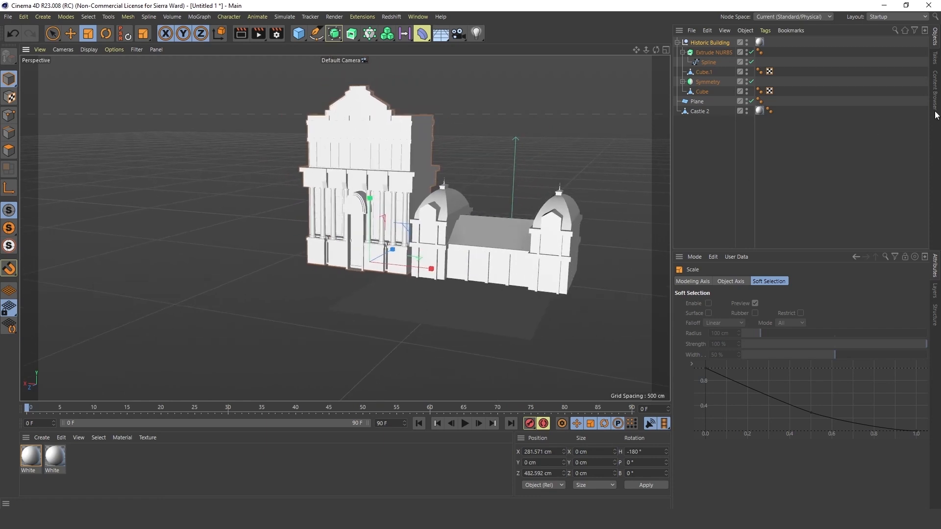
Browse the preset buildings and load Building 14 from the Cityscape folder into the scene
{"action": "left_click", "coordinate": [935, 96]}
{"action": "scroll", "coordinate": [796, 153], "scroll_direction": "down", "scroll_amount": 4}
{"action": "scroll", "coordinate": [814, 156], "scroll_direction": "down", "scroll_amount": 2}
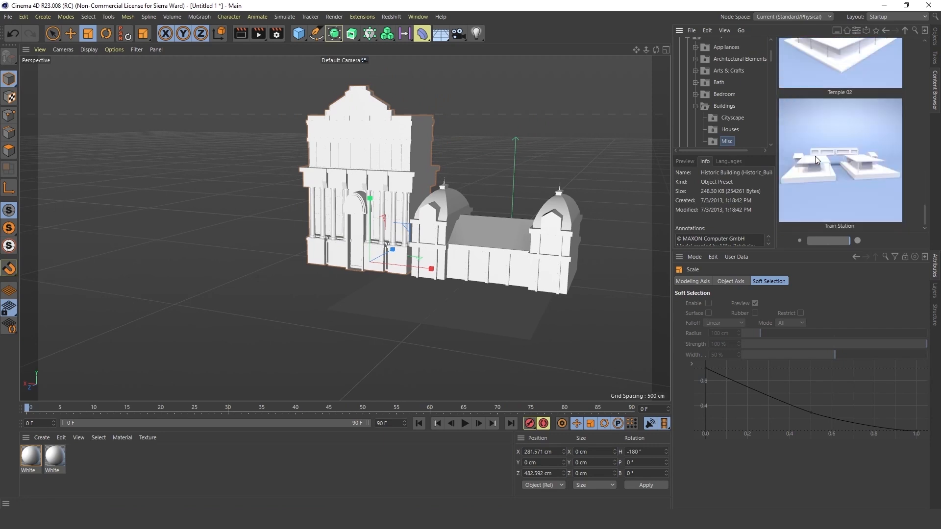
{"action": "scroll", "coordinate": [843, 155], "scroll_direction": "up", "scroll_amount": 4}
{"action": "scroll", "coordinate": [844, 138], "scroll_direction": "down", "scroll_amount": 2}
{"action": "scroll", "coordinate": [844, 138], "scroll_direction": "up", "scroll_amount": 3}
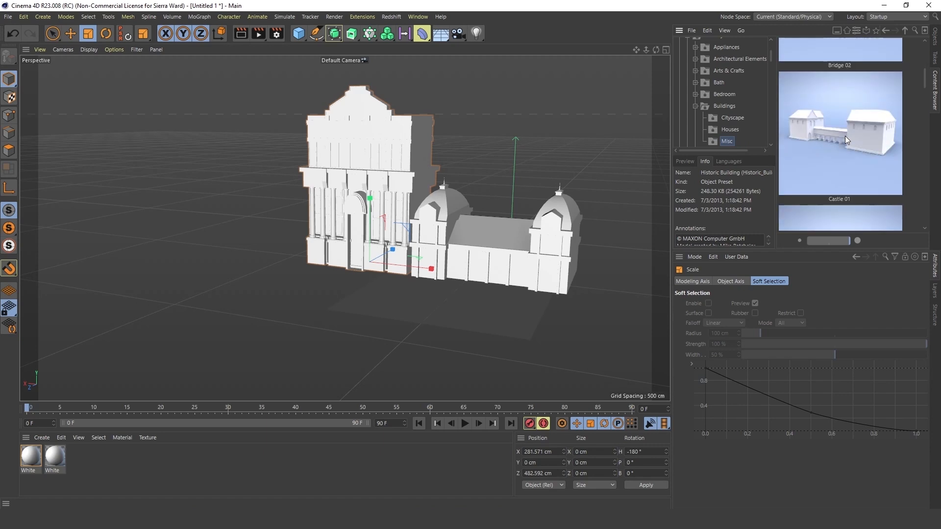
{"action": "scroll", "coordinate": [845, 137], "scroll_direction": "up", "scroll_amount": 2}
{"action": "left_click", "coordinate": [887, 30]}
{"action": "scroll", "coordinate": [875, 150], "scroll_direction": "up", "scroll_amount": 2}
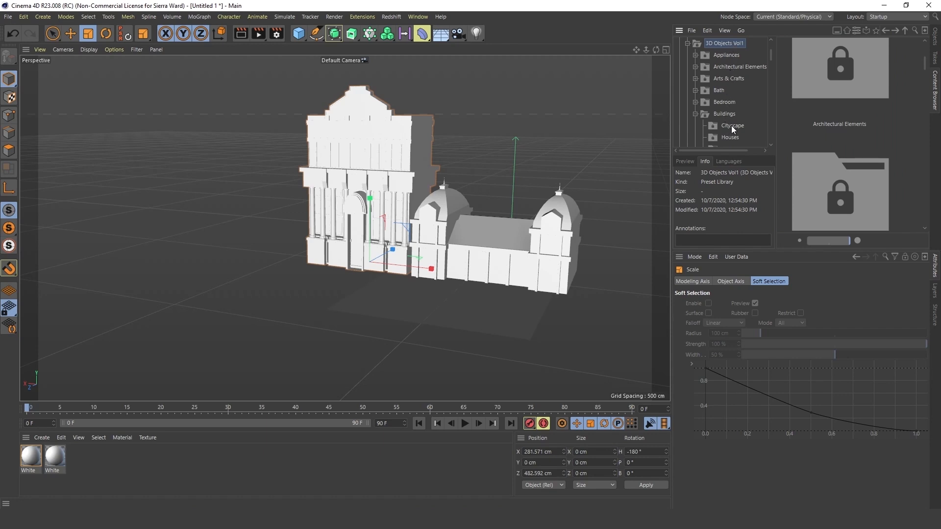
{"action": "scroll", "coordinate": [771, 62], "scroll_direction": "down", "scroll_amount": 3}
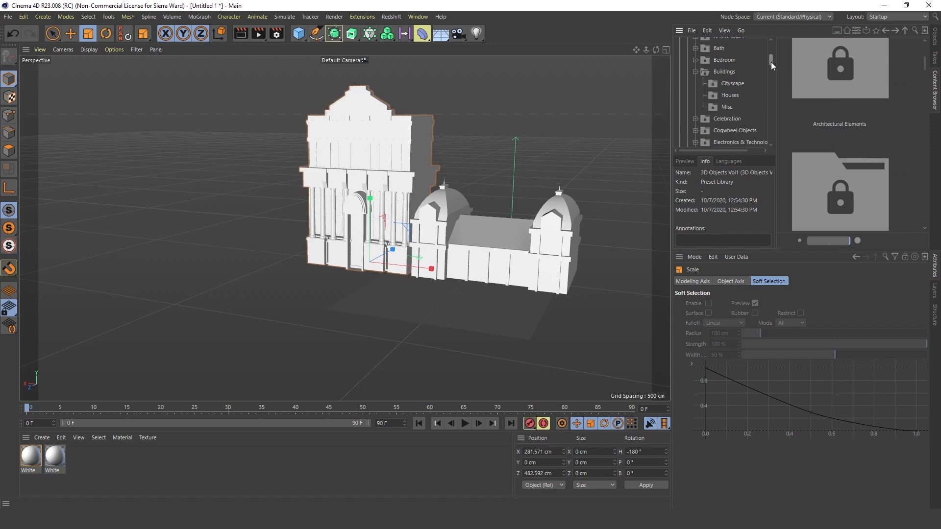
{"action": "left_click", "coordinate": [730, 83]}
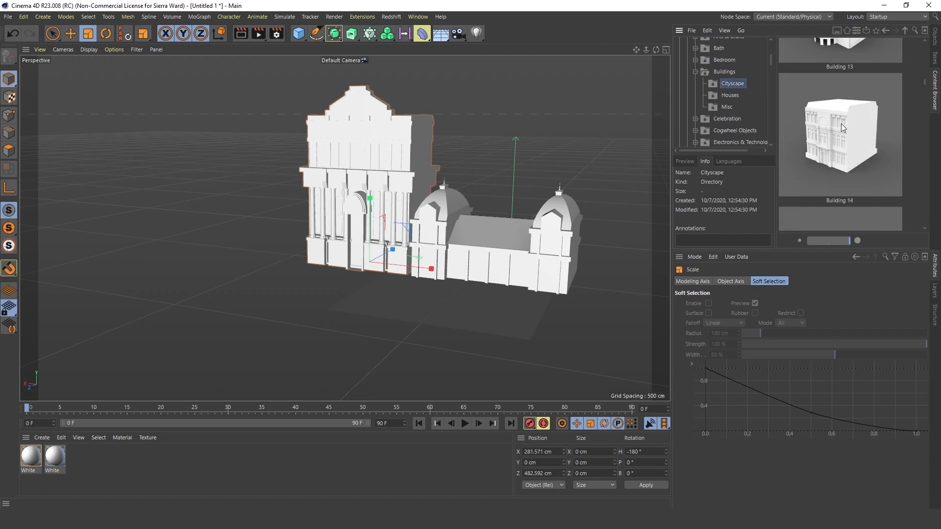
{"action": "double_click", "coordinate": [841, 124]}
Scale Building 14 down uniformly to about 297 × 317 × 328 cm so it suits the neighbouring buildings
{"action": "scroll", "coordinate": [552, 172], "scroll_direction": "down", "scroll_amount": 3}
{"action": "middle_click_drag", "start_coordinate": [551, 172], "coordinate": [497, 221], "text": "alt"}
{"action": "left_click_drag", "start_coordinate": [508, 181], "coordinate": [427, 340]}
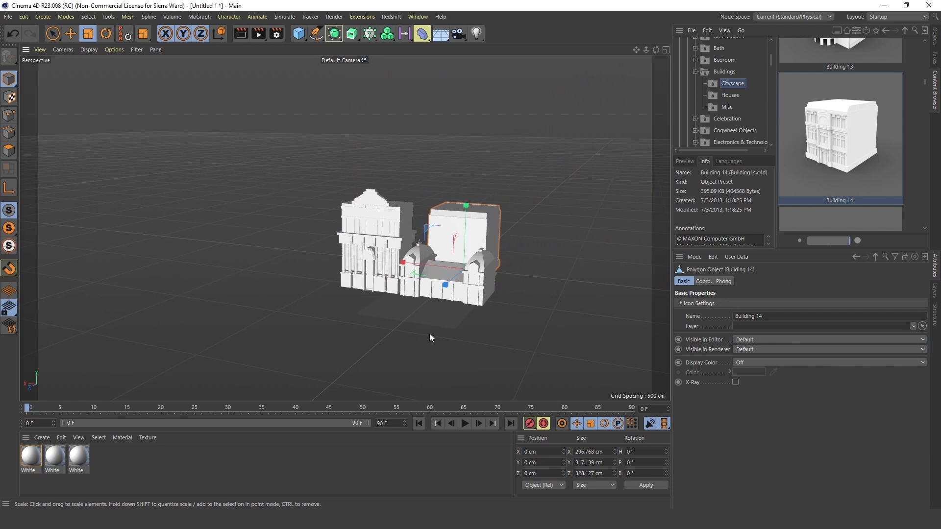
Move Building 14 along X to about -443 cm, clear of the castle, and rotate its heading to 175°
{"action": "key", "text": "e"}
{"action": "left_click_drag", "start_coordinate": [400, 261], "coordinate": [629, 277]}
{"action": "key", "text": "r"}
{"action": "left_click_drag", "start_coordinate": [540, 290], "coordinate": [537, 360]}
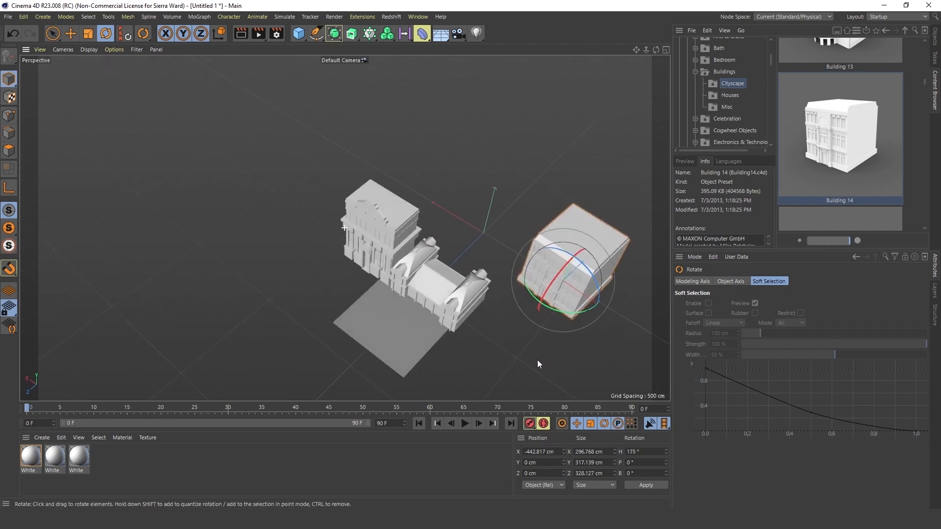
Line Building 14 up beside the castle at about X -405 cm, Z 433 cm, and rotate its heading to about 179.4°
{"action": "key", "text": "e"}
{"action": "left_click_drag", "start_coordinate": [594, 255], "coordinate": [549, 316]}
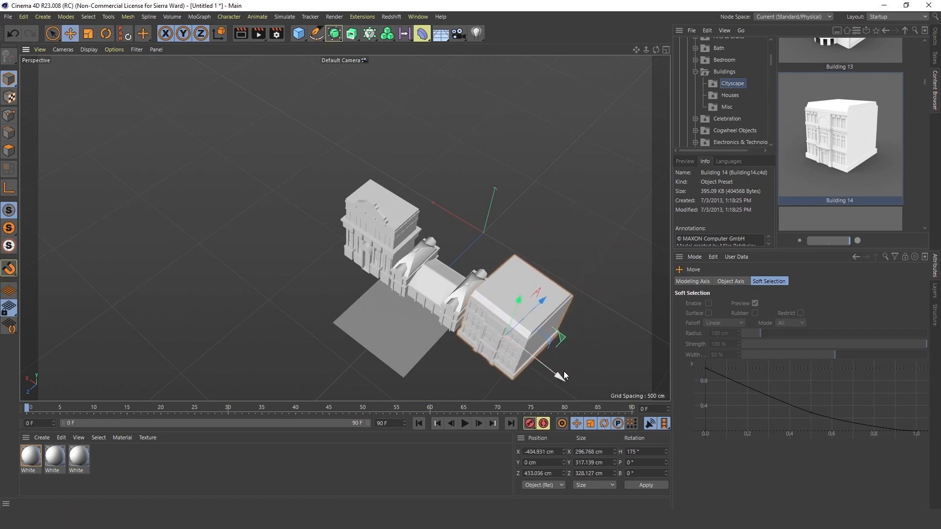
{"action": "key", "text": "r"}
{"action": "left_click_drag", "start_coordinate": [492, 365], "coordinate": [496, 365]}
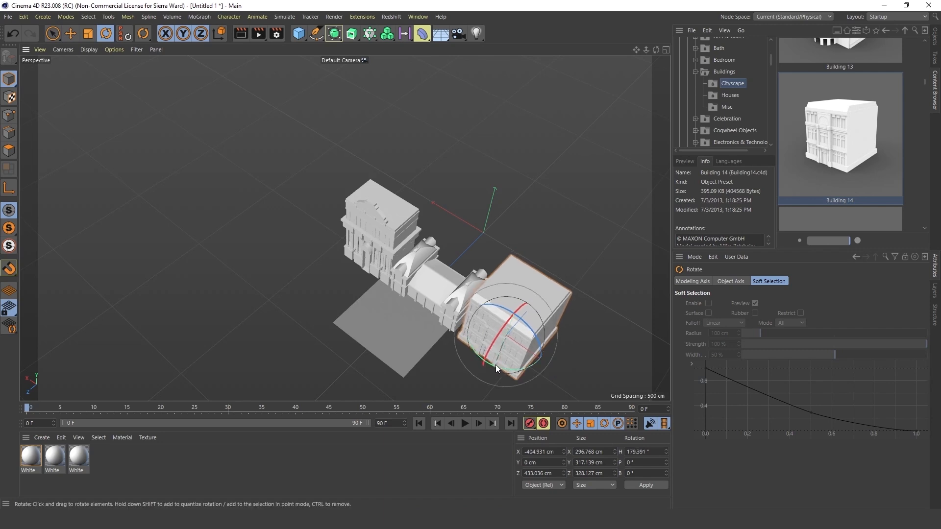
{"action": "left_click_drag", "start_coordinate": [424, 372], "coordinate": [437, 323], "text": "alt"}
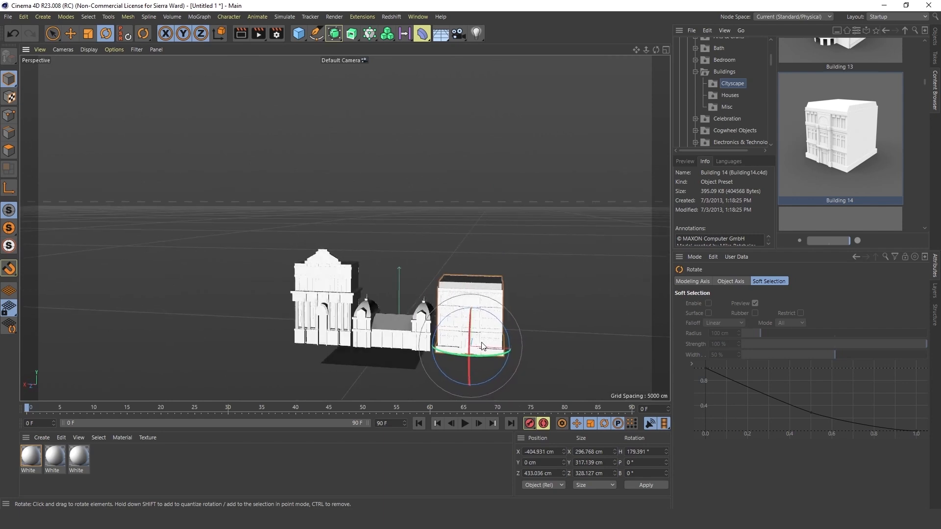
{"action": "left_click_drag", "start_coordinate": [331, 328], "coordinate": [354, 290], "text": "alt"}
Find the Building 04 preset in the Cityscape folder and load it into the scene
{"action": "scroll", "coordinate": [862, 149], "scroll_direction": "down", "scroll_amount": 4}
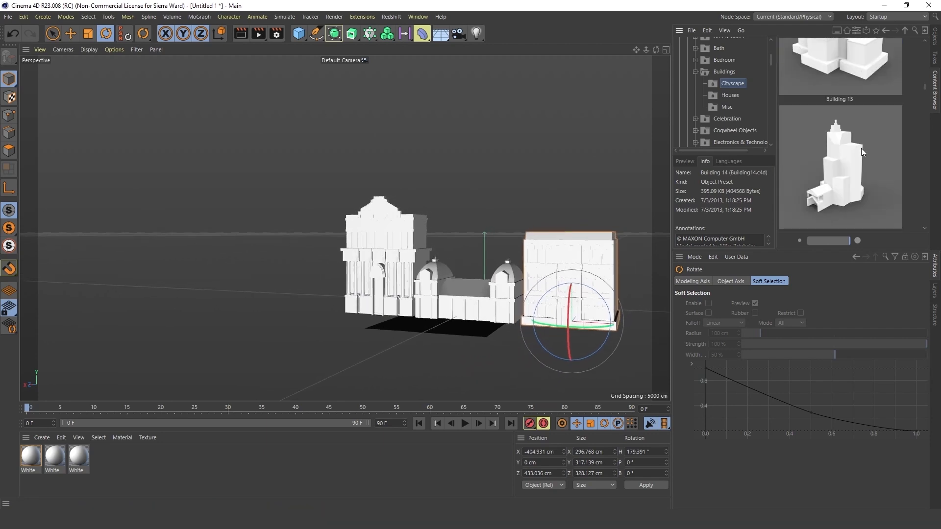
{"action": "scroll", "coordinate": [860, 148], "scroll_direction": "up", "scroll_amount": 6}
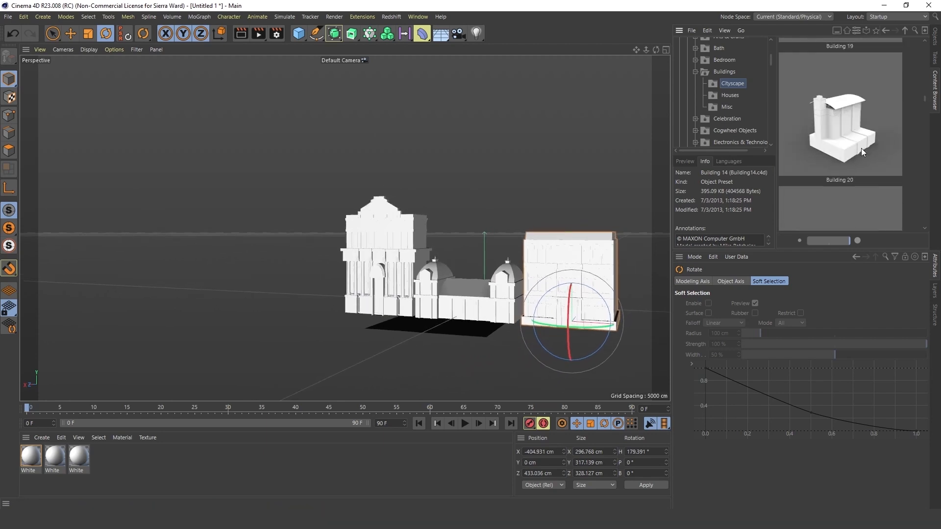
{"action": "scroll", "coordinate": [862, 149], "scroll_direction": "up", "scroll_amount": 6}
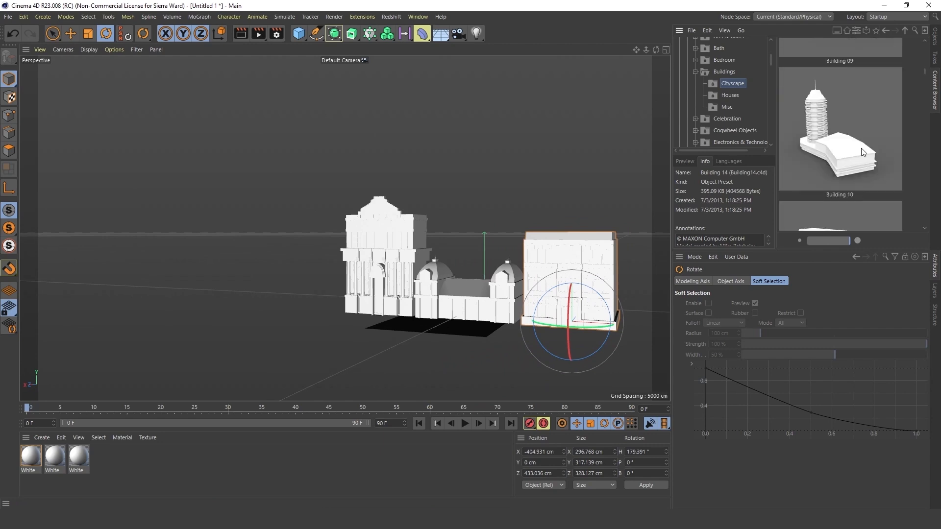
{"action": "scroll", "coordinate": [861, 148], "scroll_direction": "up", "scroll_amount": 2}
{"action": "scroll", "coordinate": [862, 149], "scroll_direction": "down", "scroll_amount": 3}
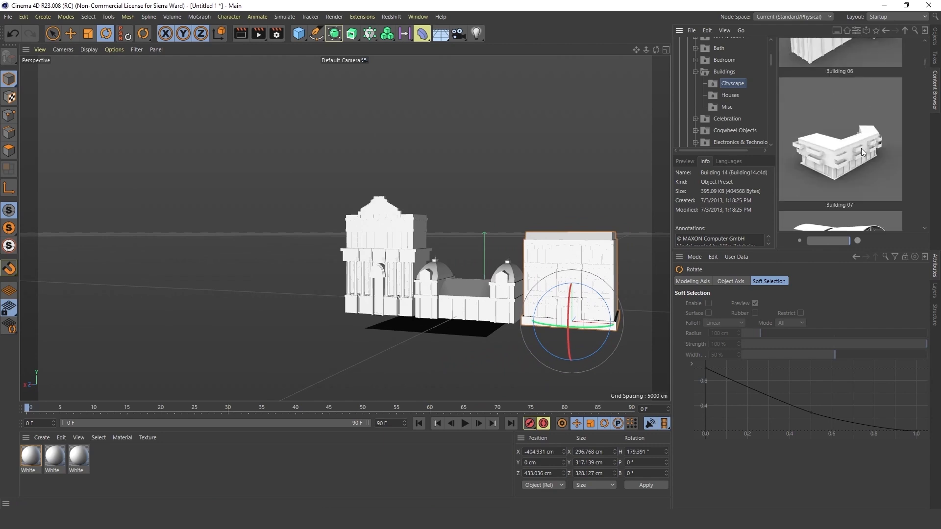
{"action": "scroll", "coordinate": [861, 148], "scroll_direction": "up", "scroll_amount": 3}
{"action": "scroll", "coordinate": [861, 148], "scroll_direction": "up", "scroll_amount": 2}
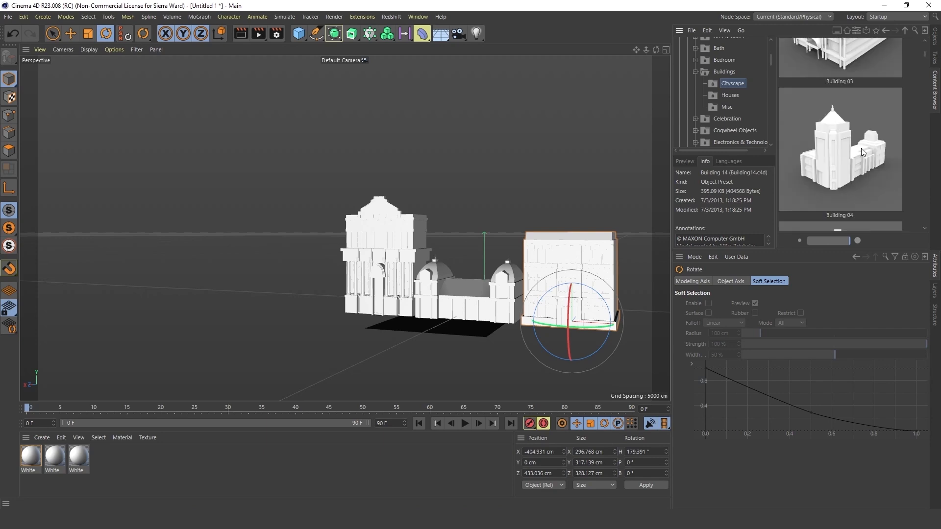
{"action": "double_click", "coordinate": [846, 157]}
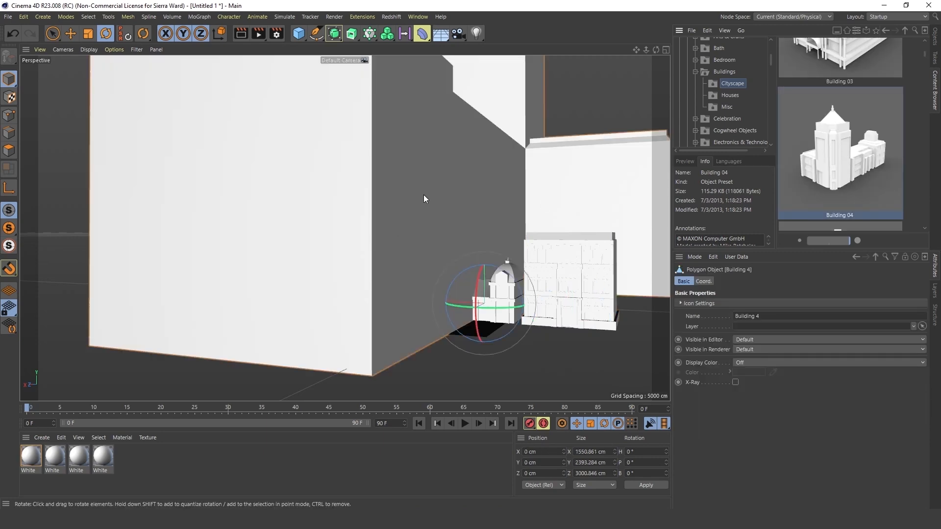
Scale Building 04 down uniformly to about 433 cm tall and move it along X to about 1050 cm, past the Historic Building
{"action": "key", "text": "t"}
{"action": "left_click_drag", "start_coordinate": [488, 172], "coordinate": [341, 362]}
{"action": "key", "text": "e"}
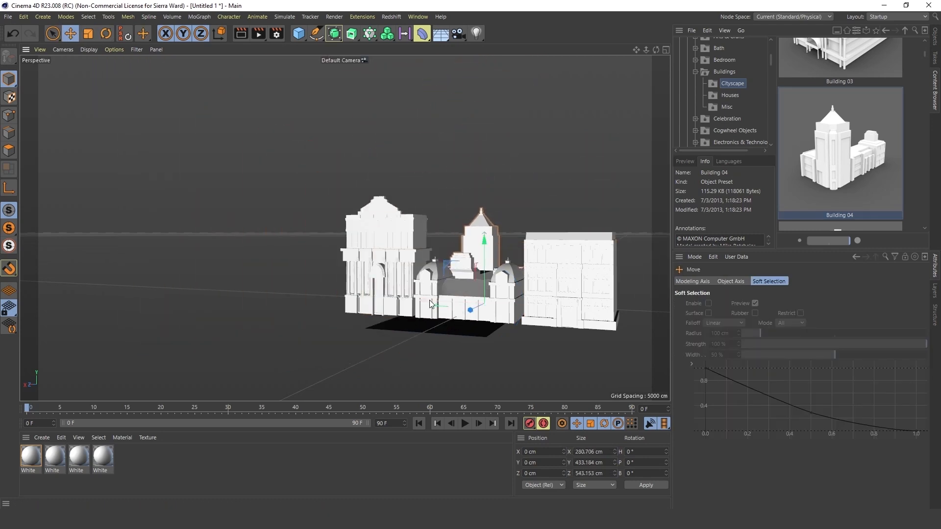
{"action": "left_click_drag", "start_coordinate": [422, 304], "coordinate": [228, 278]}
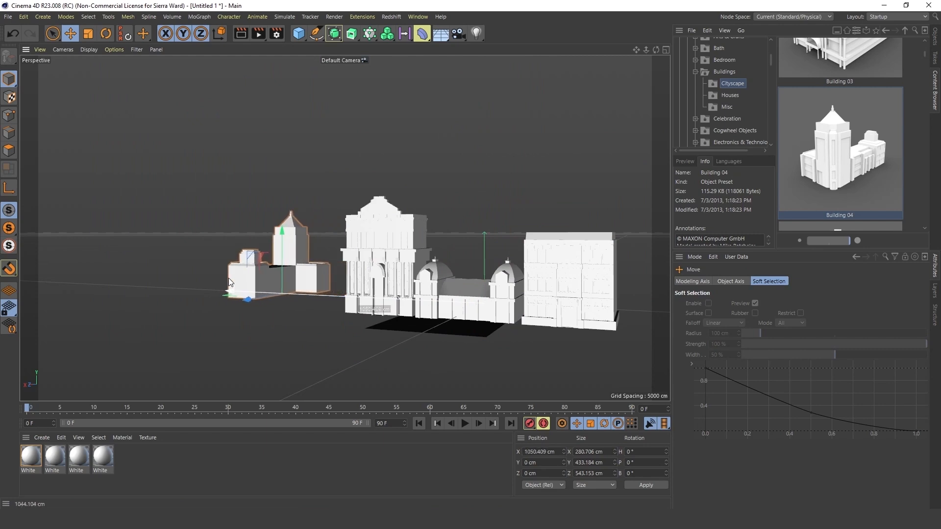
Rotate Building 04's heading to about 180.4° and shift it toward the Historic Building, to about X 991 cm, Z 80 cm
{"action": "key", "text": "r"}
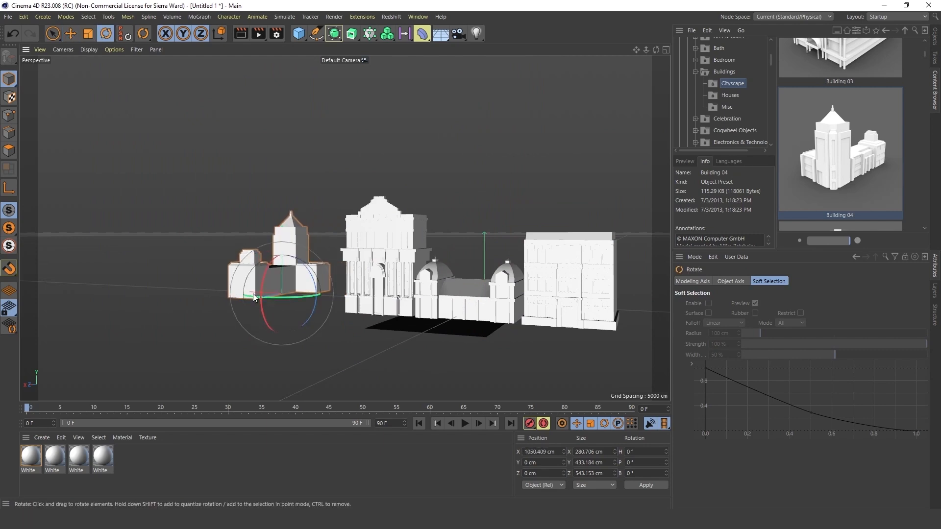
{"action": "left_click", "coordinate": [253, 295]}
{"action": "left_click_drag", "start_coordinate": [253, 294], "coordinate": [294, 296]}
{"action": "left_click_drag", "start_coordinate": [231, 280], "coordinate": [315, 289], "text": "alt"}
{"action": "left_click_drag", "start_coordinate": [398, 326], "coordinate": [346, 373], "text": "alt"}
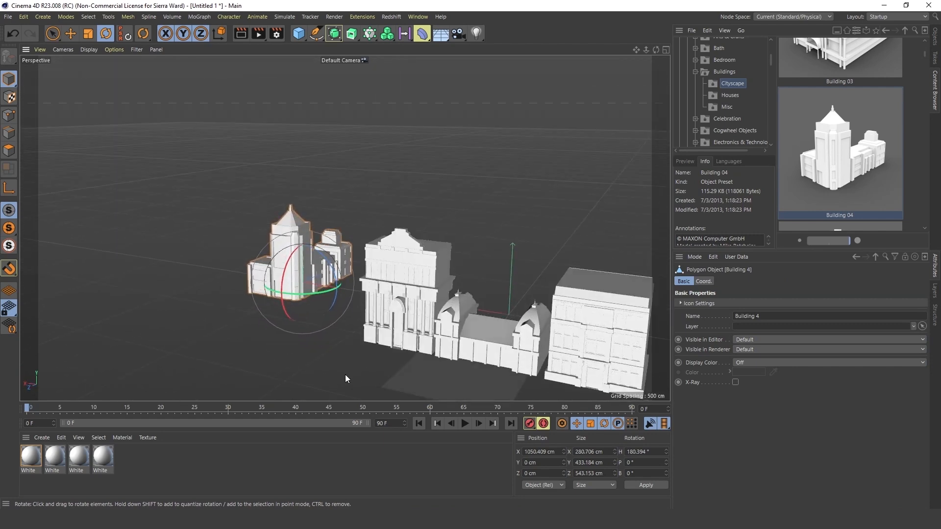
{"action": "key", "text": "e"}
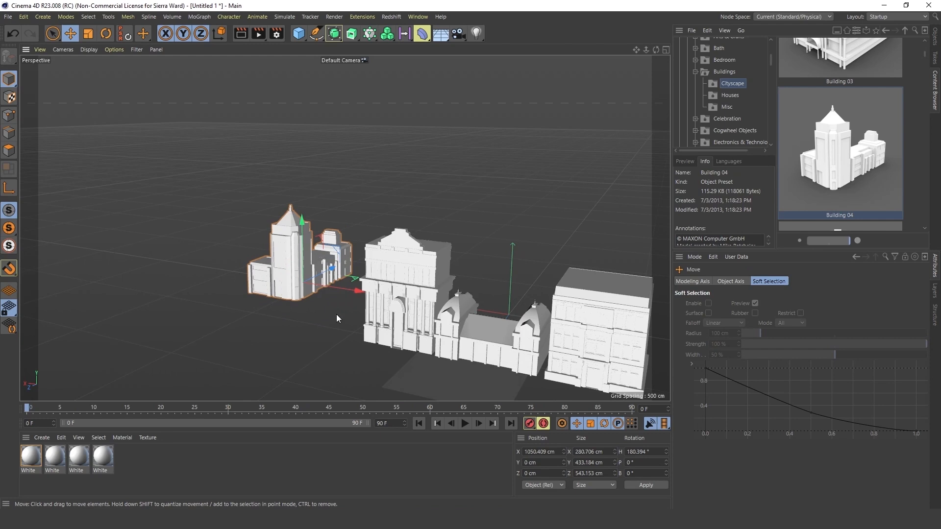
{"action": "left_click_drag", "start_coordinate": [354, 290], "coordinate": [356, 321]}
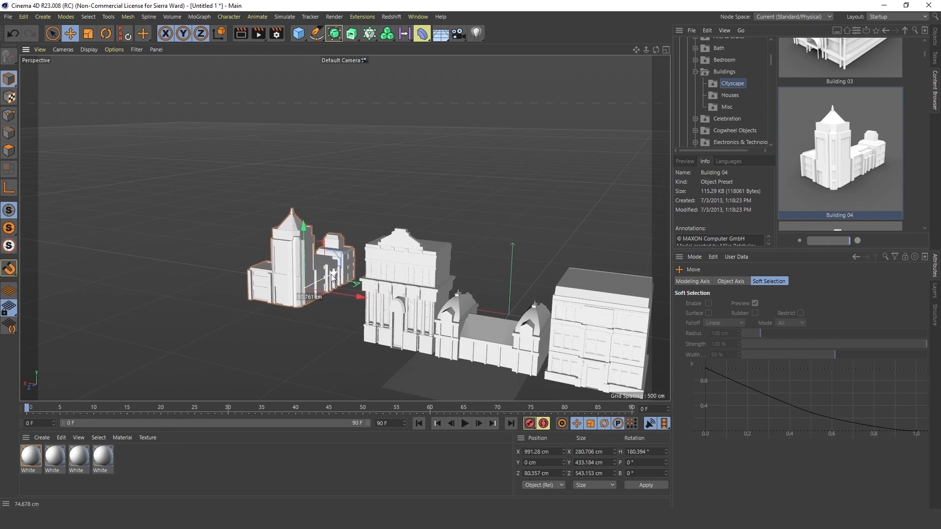
Enlarge Building 04 to about 652 cm in Y and 839 cm in Z, and move it back to about Z 1.5 cm
{"action": "scroll", "coordinate": [335, 294], "scroll_direction": "up", "scroll_amount": 4}
{"action": "left_click_drag", "start_coordinate": [336, 358], "coordinate": [319, 175], "text": "alt"}
{"action": "key", "text": "r"}
{"action": "key", "text": "t"}
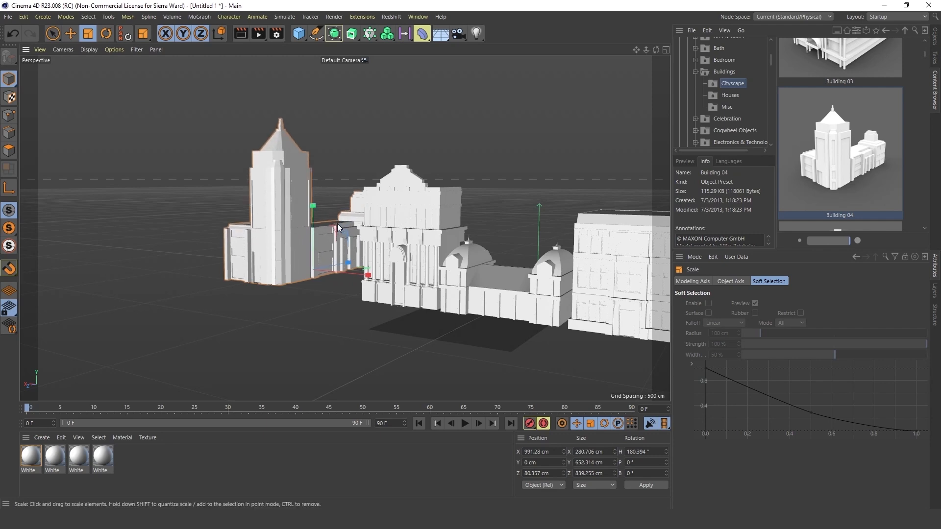
{"action": "key", "text": "e"}
{"action": "left_click_drag", "start_coordinate": [349, 257], "coordinate": [357, 261]}
{"action": "left_click_drag", "start_coordinate": [372, 325], "coordinate": [419, 305], "text": "alt"}
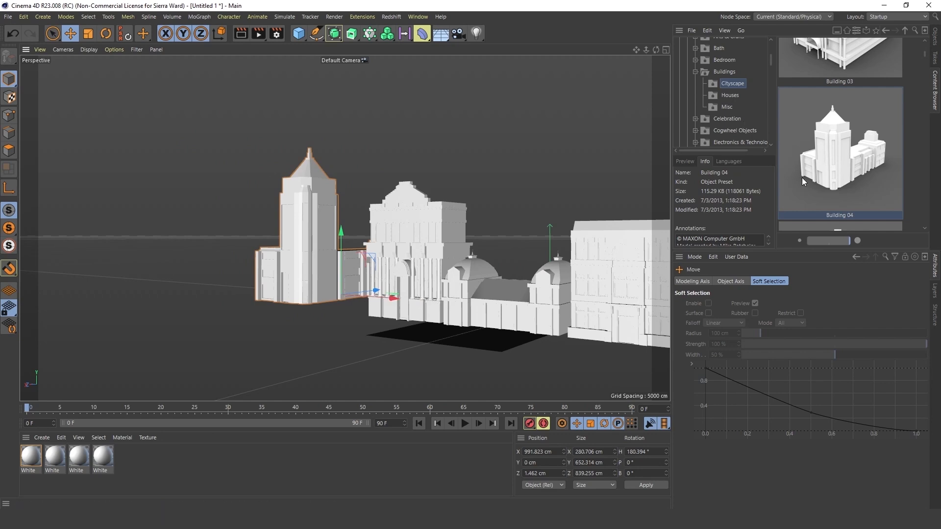
Find the Building 11 preset among the Cityscape buildings and load it into the scene
{"action": "scroll", "coordinate": [812, 158], "scroll_direction": "down", "scroll_amount": 5}
{"action": "scroll", "coordinate": [836, 158], "scroll_direction": "down", "scroll_amount": 4}
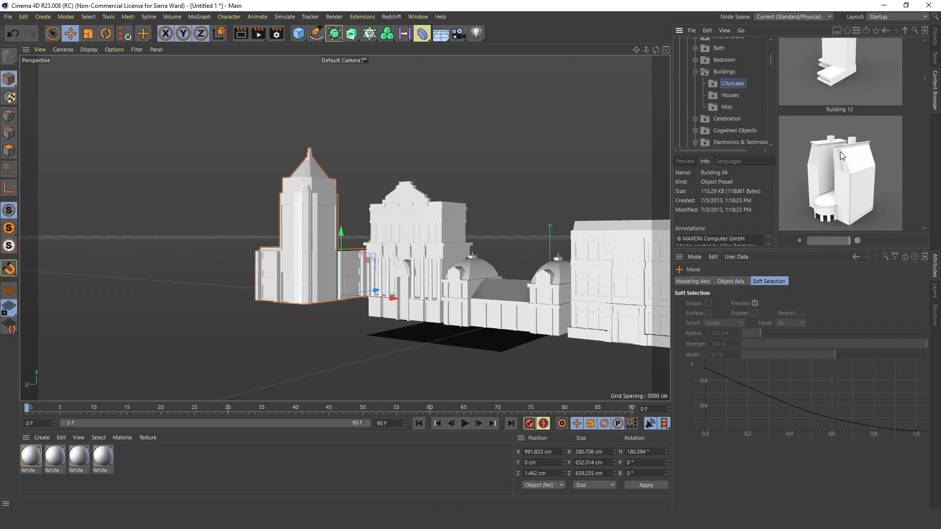
{"action": "scroll", "coordinate": [841, 152], "scroll_direction": "up", "scroll_amount": 2}
{"action": "double_click", "coordinate": [849, 141]}
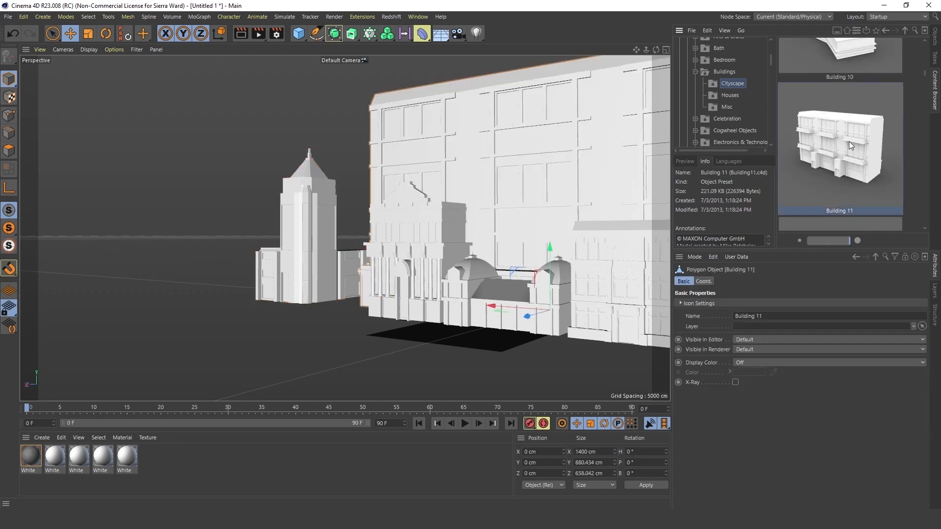
Move Building 11 along Z to about 1188 cm and scale it down uniformly to about 655 × 412 × 308 cm
{"action": "left_click_drag", "start_coordinate": [522, 318], "coordinate": [318, 373]}
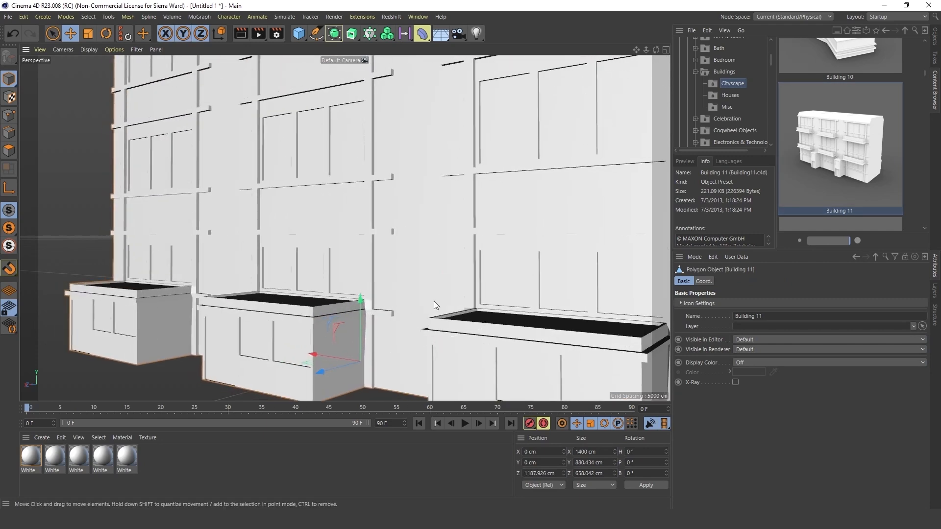
{"action": "key", "text": "r"}
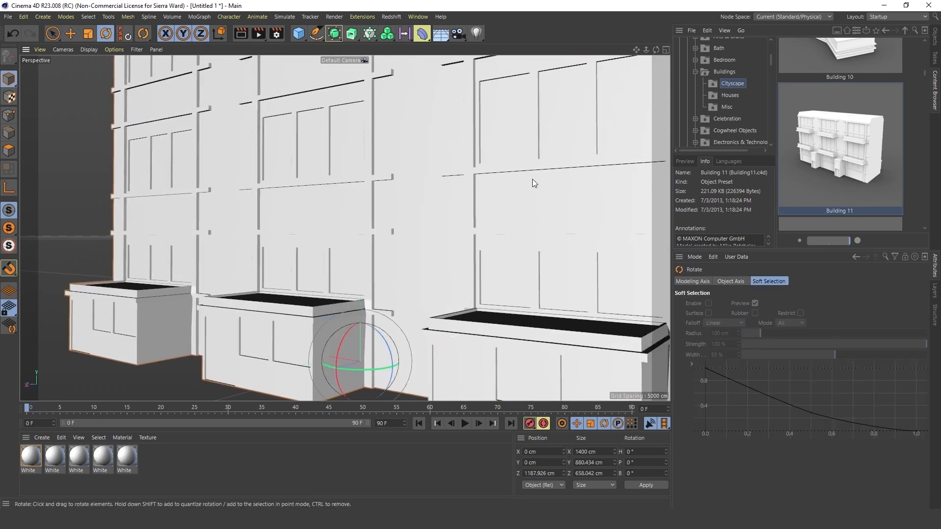
{"action": "key", "text": "t"}
{"action": "left_click_drag", "start_coordinate": [538, 171], "coordinate": [425, 315]}
Rotate Building 11's heading to about 90.4° and move it to about X 242 cm, Z 1475 cm, along the street's side
{"action": "key", "text": "r"}
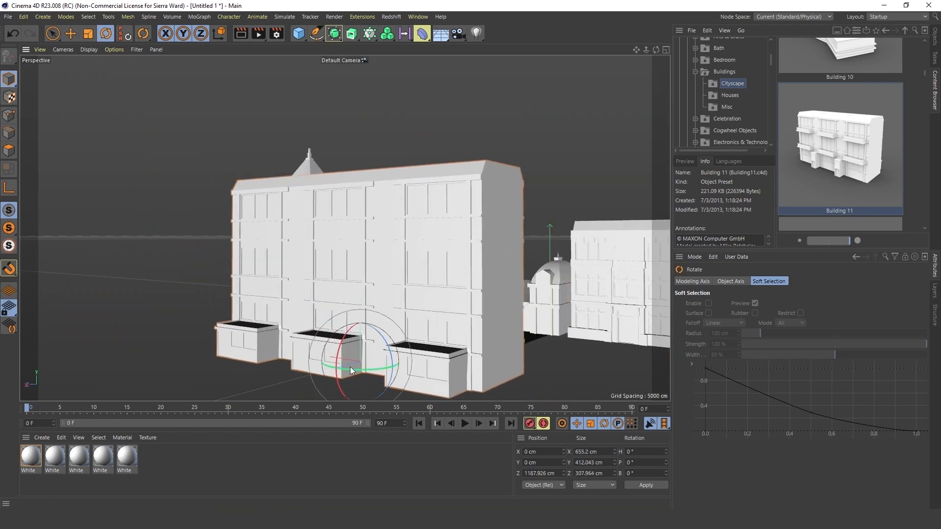
{"action": "left_click_drag", "start_coordinate": [347, 372], "coordinate": [458, 343]}
{"action": "key", "text": "t"}
{"action": "key", "text": "e"}
{"action": "left_click_drag", "start_coordinate": [323, 371], "coordinate": [220, 372]}
{"action": "left_click_drag", "start_coordinate": [360, 342], "coordinate": [365, 293], "text": "alt"}
{"action": "left_click_drag", "start_coordinate": [251, 369], "coordinate": [220, 388]}
Examine the arrangement of the buildings around the plane from several angles and distances
{"action": "left_click_drag", "start_coordinate": [376, 383], "coordinate": [411, 333], "text": "alt"}
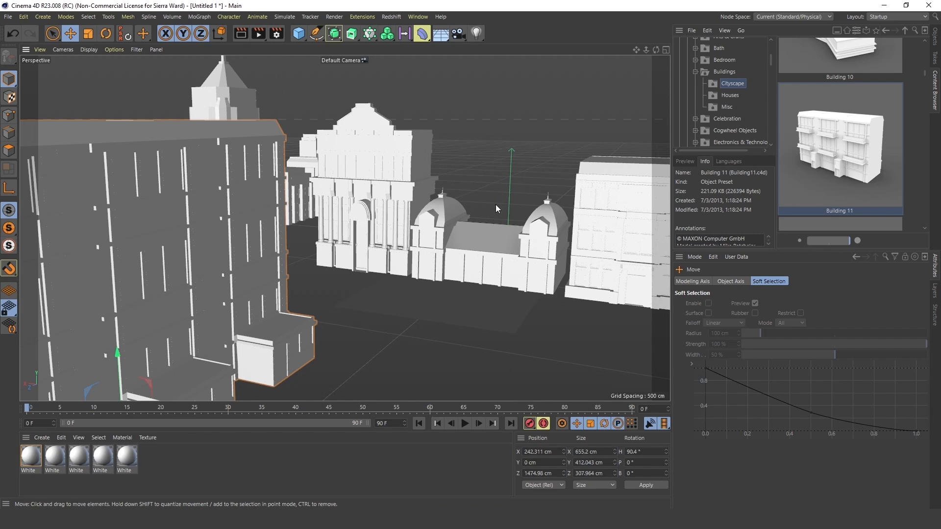
{"action": "left_click_drag", "start_coordinate": [492, 311], "coordinate": [461, 213], "text": "alt"}
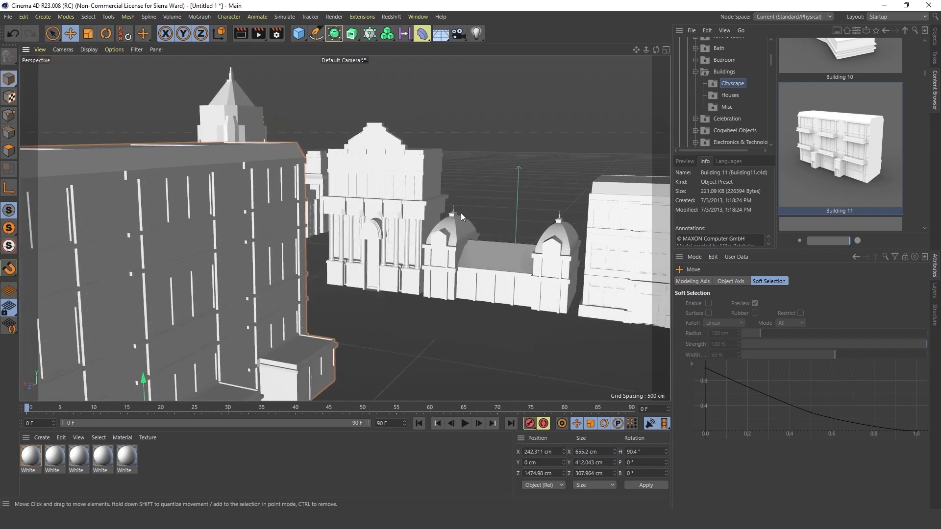
{"action": "left_click_drag", "start_coordinate": [524, 286], "coordinate": [440, 239], "text": "alt"}
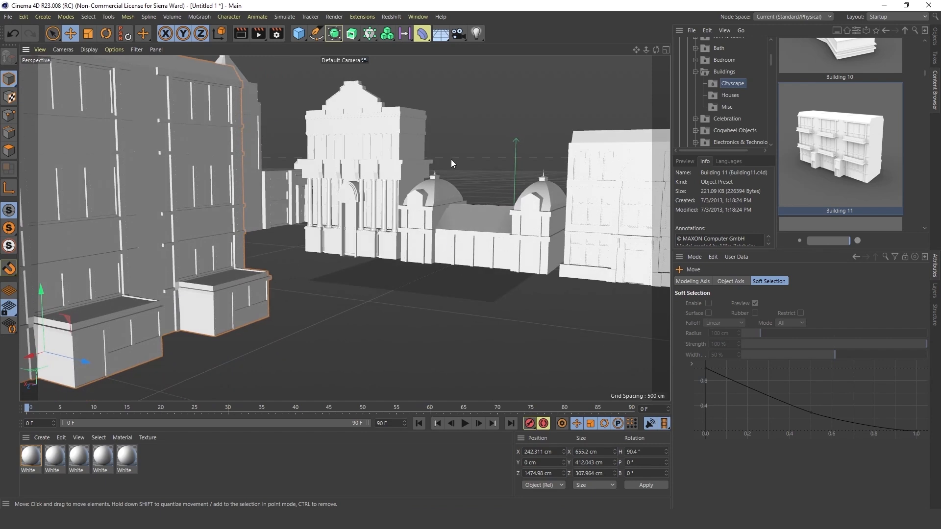
{"action": "left_click_drag", "start_coordinate": [445, 229], "coordinate": [520, 248], "text": "alt"}
{"action": "middle_click_drag", "start_coordinate": [529, 274], "coordinate": [514, 251], "text": "alt"}
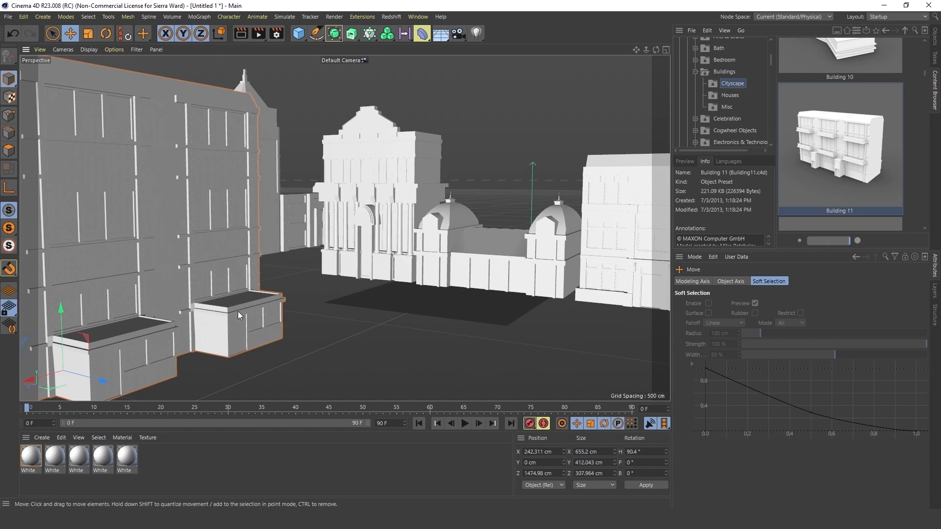
{"action": "middle_click_drag", "start_coordinate": [562, 240], "coordinate": [564, 267], "text": "alt"}
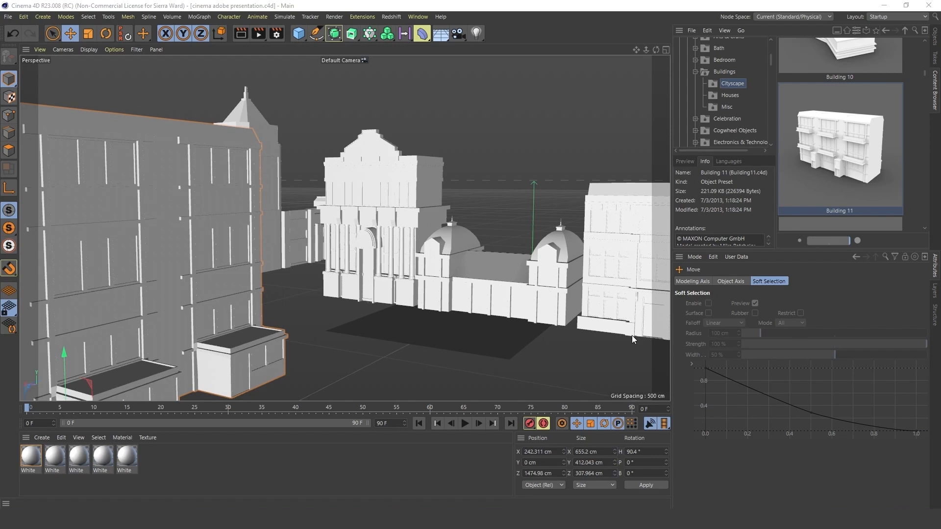
Enlarge the ground plane to about 1952 cm wide and 2182 cm high so it extends beneath the buildings
{"action": "middle_click_drag", "start_coordinate": [484, 309], "coordinate": [466, 267], "text": "alt"}
{"action": "left_click_drag", "start_coordinate": [467, 267], "coordinate": [451, 294], "text": "alt"}
{"action": "left_click", "coordinate": [453, 299]}
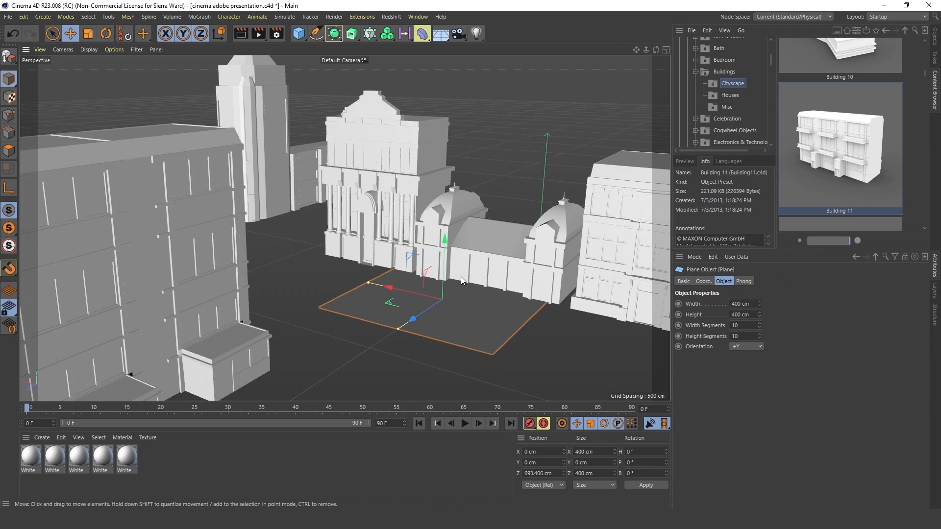
{"action": "left_click_drag", "start_coordinate": [368, 281], "coordinate": [170, 196]}
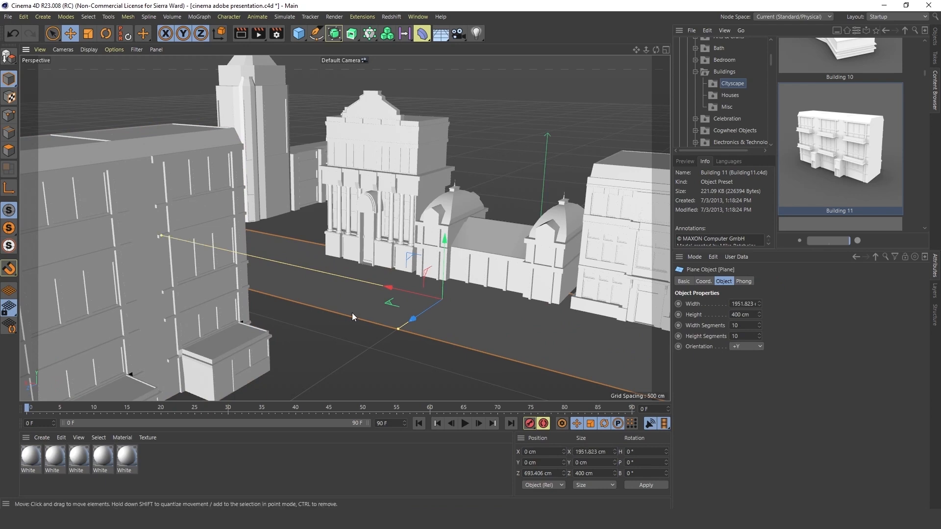
{"action": "left_click_drag", "start_coordinate": [398, 329], "coordinate": [294, 401]}
{"action": "left_click_drag", "start_coordinate": [451, 293], "coordinate": [176, 400], "text": "alt"}
{"action": "left_click_drag", "start_coordinate": [508, 195], "coordinate": [502, 167], "text": "alt"}
{"action": "left_click_drag", "start_coordinate": [173, 322], "coordinate": [117, 348]}
{"action": "left_click_drag", "start_coordinate": [343, 250], "coordinate": [382, 235], "text": "alt"}
{"action": "scroll", "coordinate": [383, 234], "scroll_direction": "up", "scroll_amount": 6}
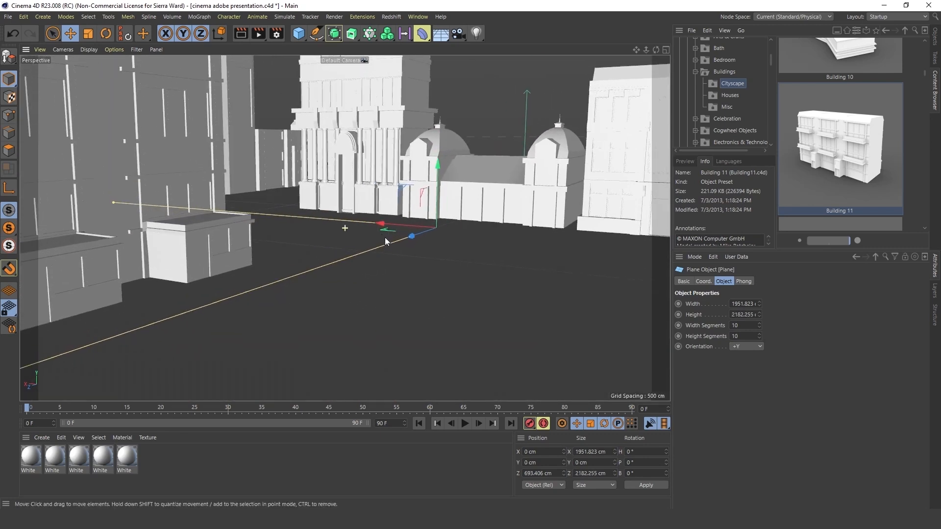
{"action": "scroll", "coordinate": [377, 252], "scroll_direction": "down", "scroll_amount": 2}
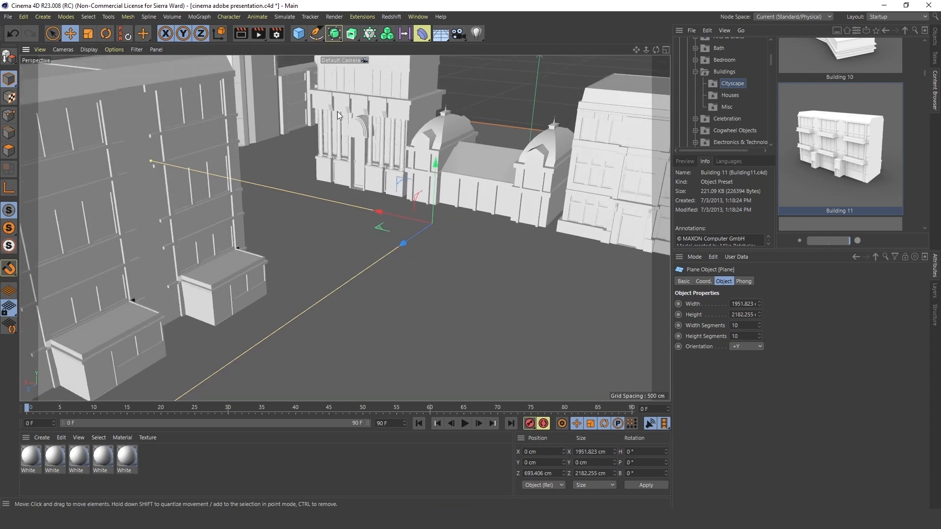
Add a cube and shape it into a slab about 1622 cm long and 15 cm high
{"action": "left_click", "coordinate": [296, 35]}
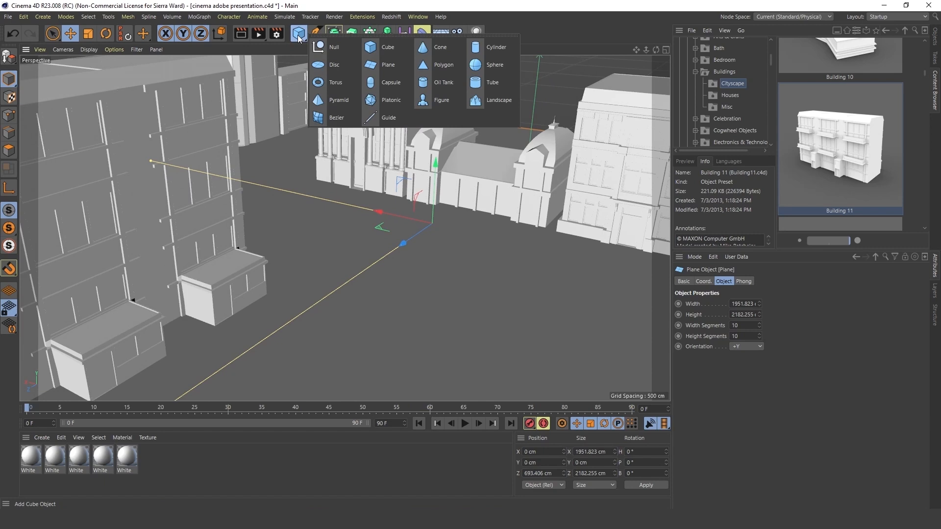
{"action": "left_click", "coordinate": [370, 44]}
{"action": "left_click_drag", "start_coordinate": [503, 175], "coordinate": [396, 251]}
{"action": "left_click_drag", "start_coordinate": [425, 187], "coordinate": [172, 111]}
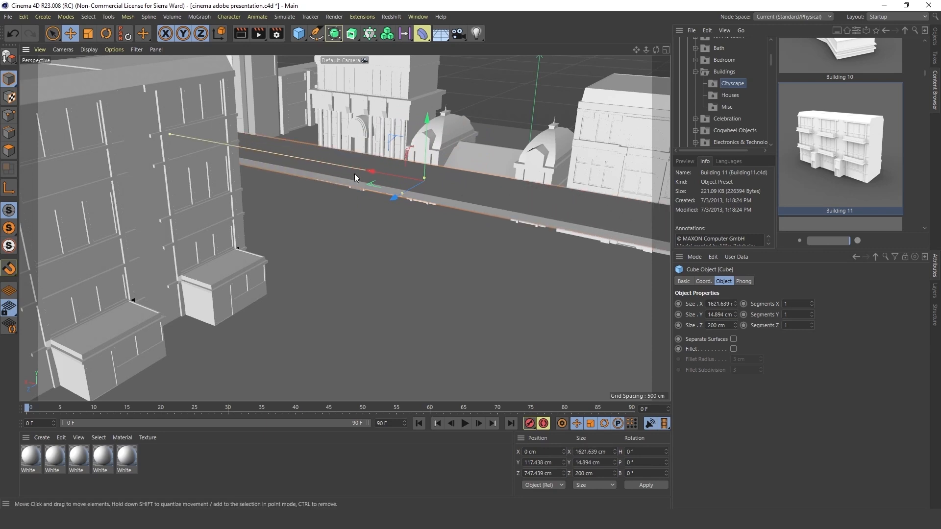
Thin the slab to about 4 cm and place it before the domed building at about X -312, Y 7.5, Z 659 cm
{"action": "left_click_drag", "start_coordinate": [372, 170], "coordinate": [488, 213]}
{"action": "left_click_drag", "start_coordinate": [471, 273], "coordinate": [410, 242], "text": "alt"}
{"action": "left_click_drag", "start_coordinate": [413, 211], "coordinate": [439, 205]}
{"action": "left_click_drag", "start_coordinate": [513, 149], "coordinate": [508, 178]}
{"action": "left_click_drag", "start_coordinate": [399, 228], "coordinate": [419, 196], "text": "alt"}
{"action": "scroll", "coordinate": [463, 199], "scroll_direction": "up", "scroll_amount": 3}
{"action": "left_click_drag", "start_coordinate": [358, 228], "coordinate": [409, 206], "text": "alt"}
{"action": "scroll", "coordinate": [385, 206], "scroll_direction": "up", "scroll_amount": 3}
{"action": "left_click_drag", "start_coordinate": [486, 213], "coordinate": [486, 217]}
{"action": "mouse_move", "coordinate": [363, 211]}
{"action": "left_mouse_down", "text": "alt"}
{"action": "mouse_move", "coordinate": [362, 190]}
{"action": "mouse_move", "coordinate": [349, 218]}
{"action": "left_mouse_up", "text": "alt"}
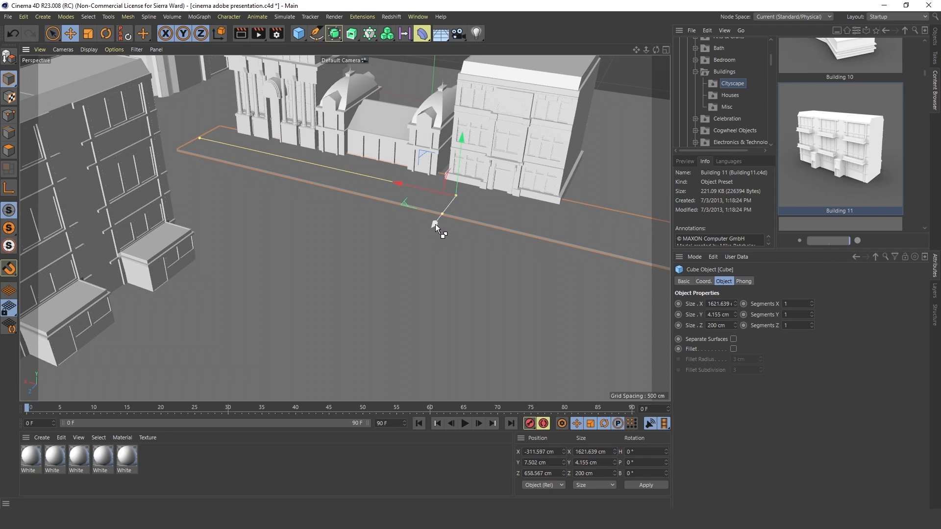
Duplicate the slab, rotate the copy's heading to -90°, and move it to about Z 1484 cm with a 157 cm width
{"action": "left_click_drag", "start_coordinate": [435, 224], "coordinate": [365, 308], "text": "ctrl"}
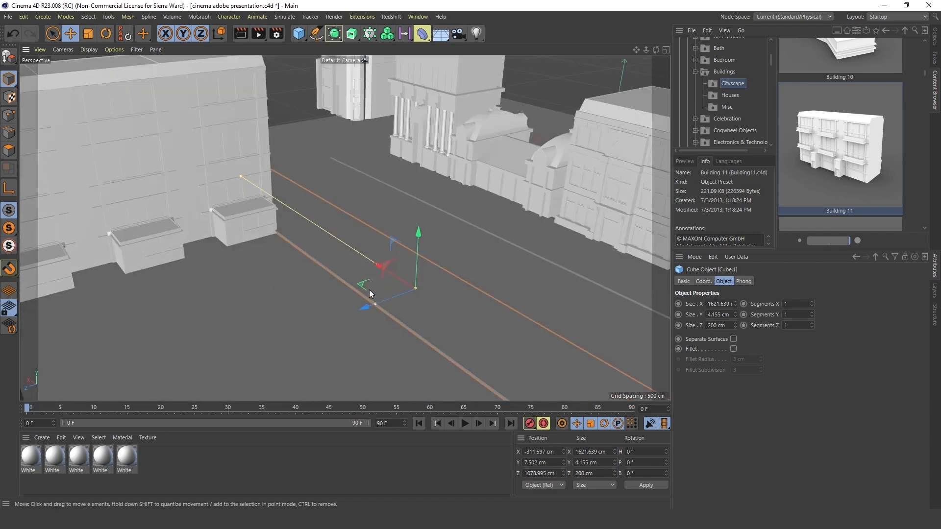
{"action": "key", "text": "r"}
{"action": "left_click_drag", "start_coordinate": [417, 310], "coordinate": [310, 285]}
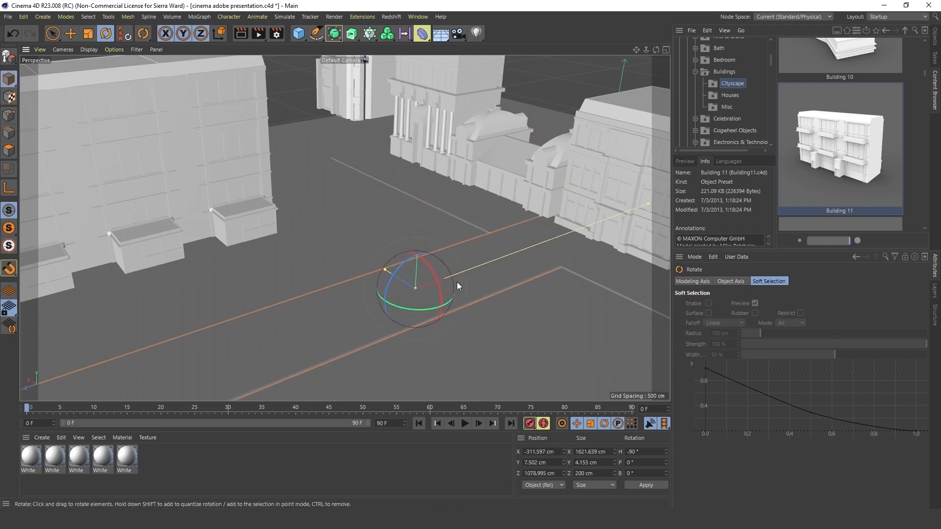
{"action": "key", "text": "e"}
{"action": "left_click_drag", "start_coordinate": [460, 273], "coordinate": [227, 345]}
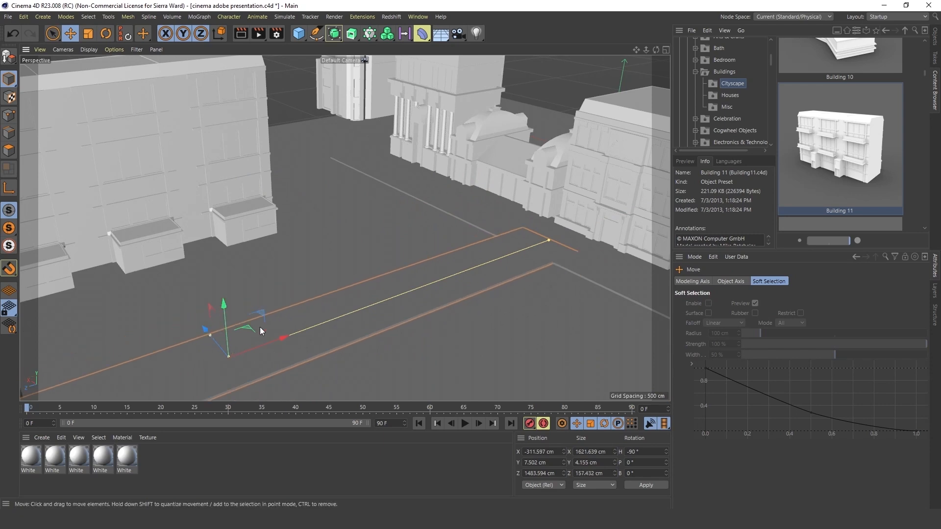
Move the rotated slab in front of Building 11 at about X 75, Z 1824 cm as a sidewalk
{"action": "middle_click_drag", "start_coordinate": [260, 327], "coordinate": [318, 300], "text": "alt"}
{"action": "left_click_drag", "start_coordinate": [318, 300], "coordinate": [367, 319], "text": "alt"}
{"action": "left_click_drag", "start_coordinate": [274, 324], "coordinate": [80, 286]}
{"action": "left_click_drag", "start_coordinate": [158, 261], "coordinate": [126, 301]}
{"action": "left_click_drag", "start_coordinate": [387, 282], "coordinate": [351, 282], "text": "alt"}
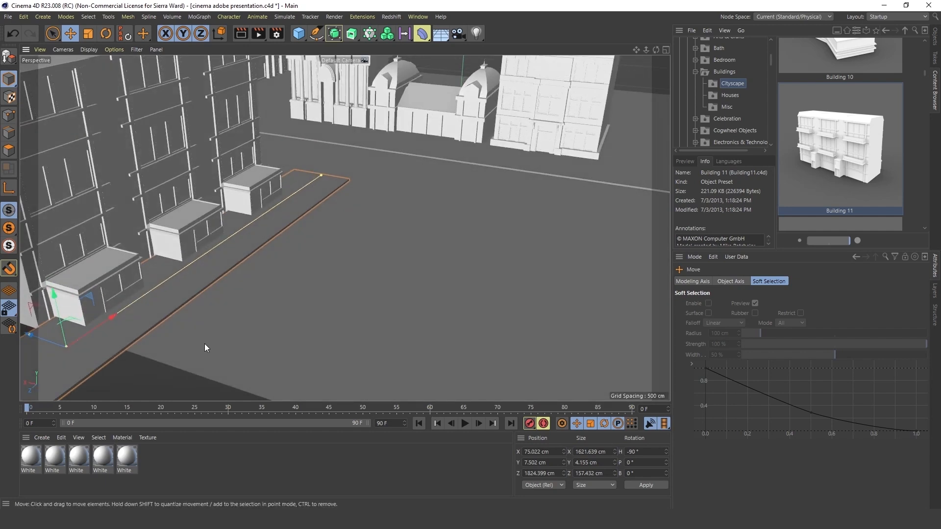
Duplicate Building 11's sidewalk slab across the street at about X -408 cm and behind the building at about X 561 cm
{"action": "left_click_drag", "start_coordinate": [28, 334], "coordinate": [214, 399]}
{"action": "left_click_drag", "start_coordinate": [316, 180], "coordinate": [296, 269], "text": "alt"}
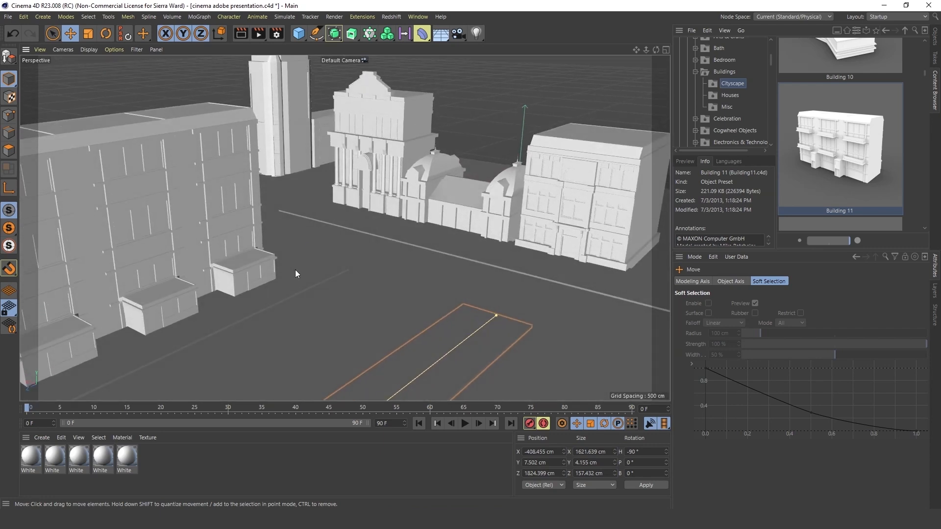
{"action": "key", "text": "ctrl+z"}
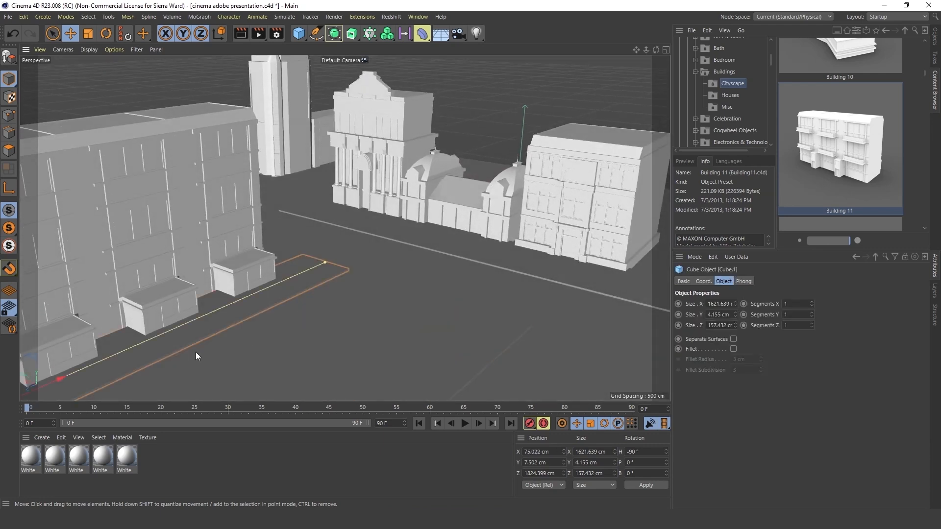
{"action": "left_click_drag", "start_coordinate": [267, 325], "coordinate": [354, 275], "text": "alt"}
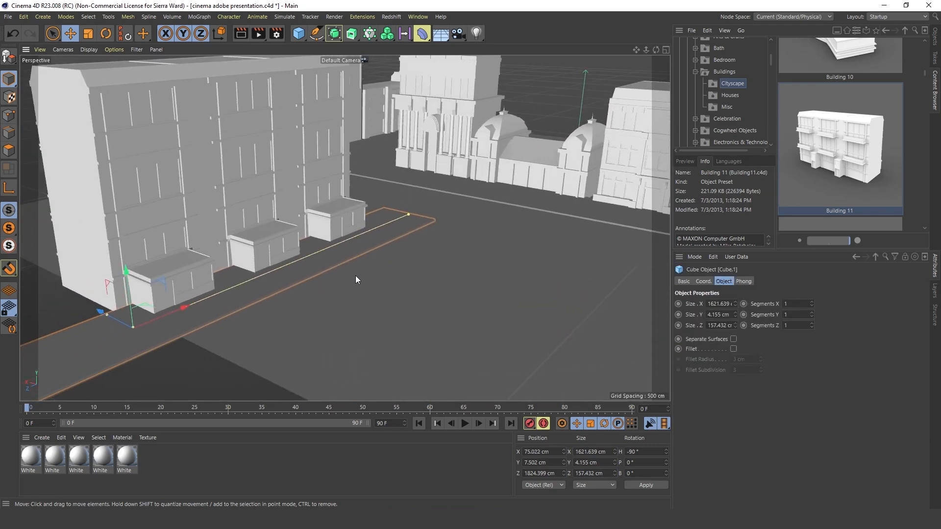
{"action": "left_click_drag", "start_coordinate": [259, 316], "coordinate": [441, 289], "text": "alt"}
{"action": "left_click_drag", "start_coordinate": [145, 234], "coordinate": [205, 210], "text": "alt"}
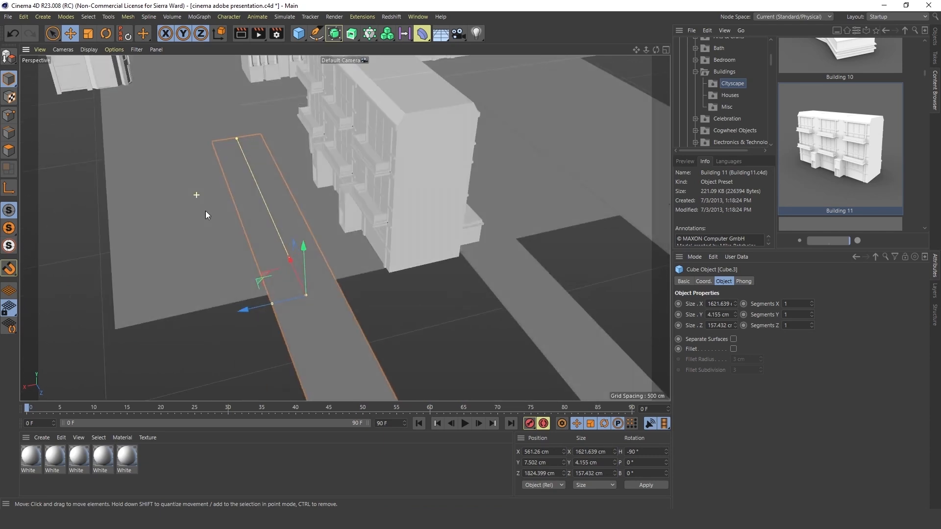
Slide the slab copy from behind Building 11 along Z to about -52 cm, beside the columned building
{"action": "left_click_drag", "start_coordinate": [290, 260], "coordinate": [212, 138]}
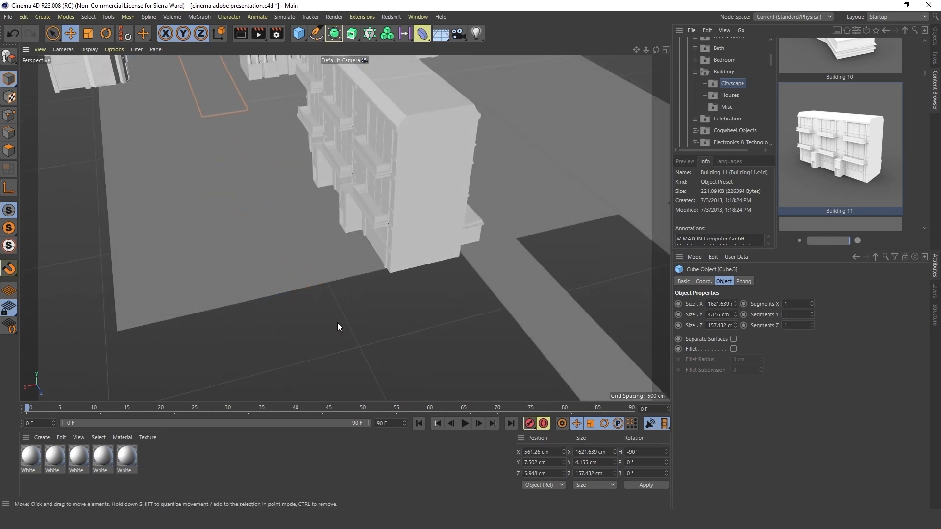
{"action": "left_click_drag", "start_coordinate": [255, 161], "coordinate": [283, 207], "text": "alt"}
{"action": "left_click_drag", "start_coordinate": [346, 178], "coordinate": [363, 192], "text": "alt"}
{"action": "scroll", "coordinate": [331, 197], "scroll_direction": "up", "scroll_amount": 4}
{"action": "left_click_drag", "start_coordinate": [452, 128], "coordinate": [457, 122]}
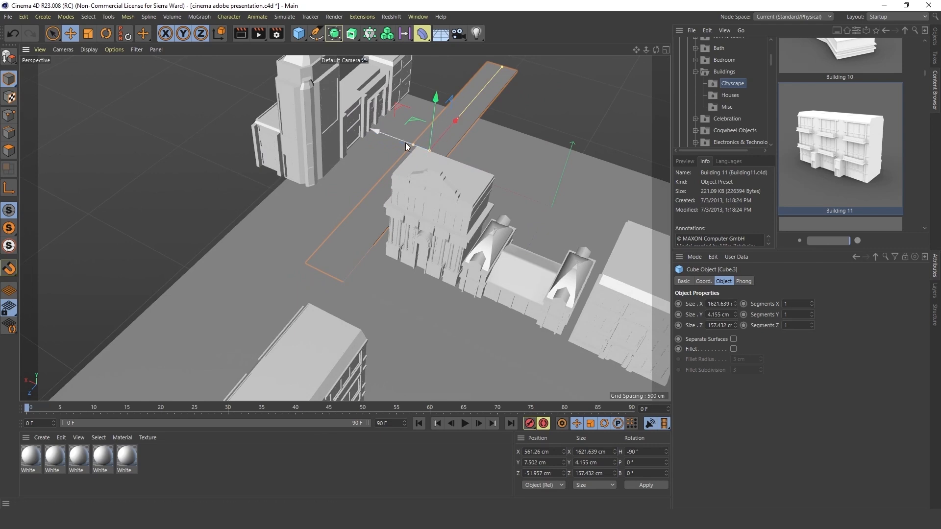
Narrow that slab to about 88 cm and place a copy of it at about X 819, Z -280 cm
{"action": "left_click_drag", "start_coordinate": [413, 145], "coordinate": [384, 134]}
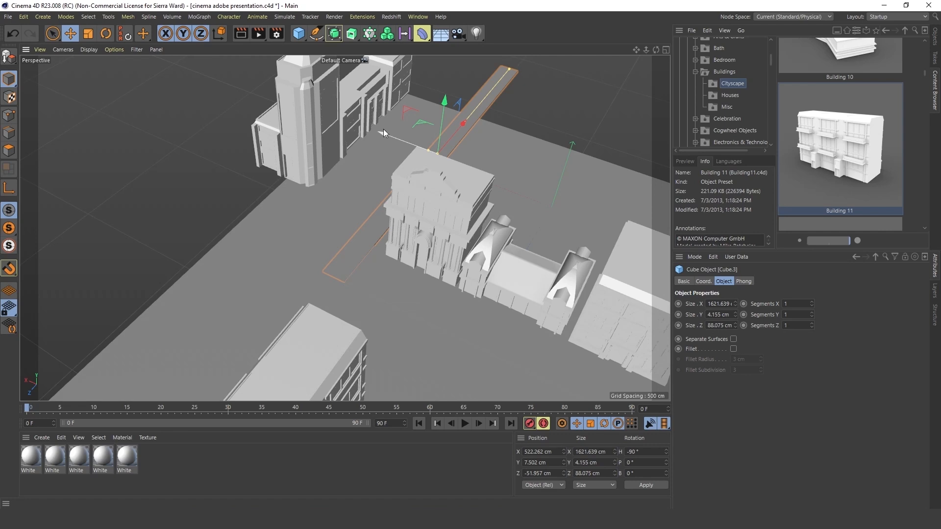
{"action": "left_click_drag", "start_coordinate": [384, 134], "coordinate": [325, 111], "text": "ctrl"}
{"action": "left_click_drag", "start_coordinate": [413, 104], "coordinate": [430, 77]}
Examine the street layout with its sidewalk slabs from closer, lower viewpoints
{"action": "left_click_drag", "start_coordinate": [462, 221], "coordinate": [468, 201], "text": "alt"}
{"action": "middle_click_drag", "start_coordinate": [475, 229], "coordinate": [420, 219], "text": "alt"}
{"action": "left_click_drag", "start_coordinate": [420, 219], "coordinate": [417, 227], "text": "alt"}
{"action": "middle_click_drag", "start_coordinate": [417, 226], "coordinate": [418, 211], "text": "alt"}
{"action": "left_click_drag", "start_coordinate": [418, 211], "coordinate": [422, 228], "text": "alt"}
{"action": "middle_click_drag", "start_coordinate": [421, 228], "coordinate": [412, 221], "text": "alt"}
{"action": "mouse_move", "coordinate": [413, 220]}
{"action": "left_mouse_down", "text": "alt"}
{"action": "mouse_move", "coordinate": [428, 224]}
{"action": "mouse_move", "coordinate": [431, 240]}
{"action": "mouse_move", "coordinate": [337, 213]}
{"action": "mouse_move", "coordinate": [419, 222]}
{"action": "mouse_move", "coordinate": [419, 211]}
{"action": "left_mouse_up", "text": "alt"}
{"action": "scroll", "coordinate": [419, 217], "scroll_direction": "up", "scroll_amount": 5}
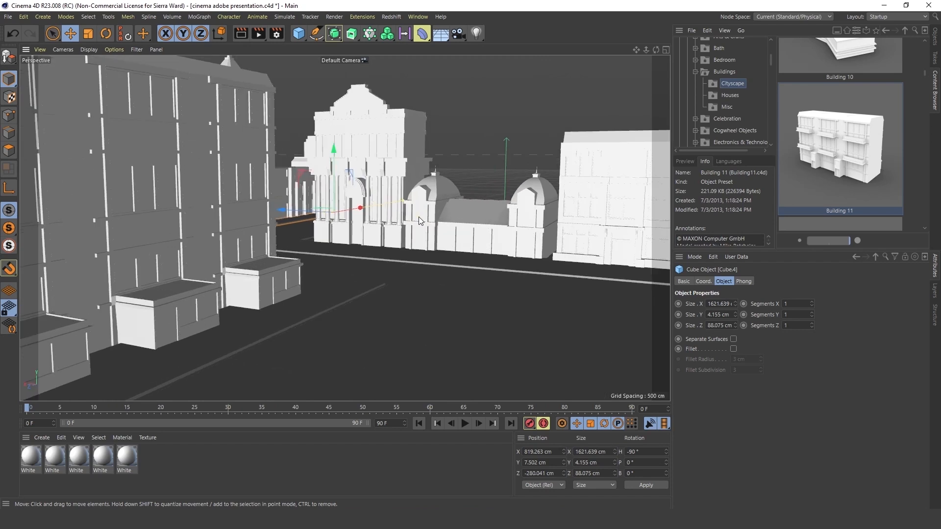
{"action": "scroll", "coordinate": [421, 212], "scroll_direction": "up", "scroll_amount": 5}
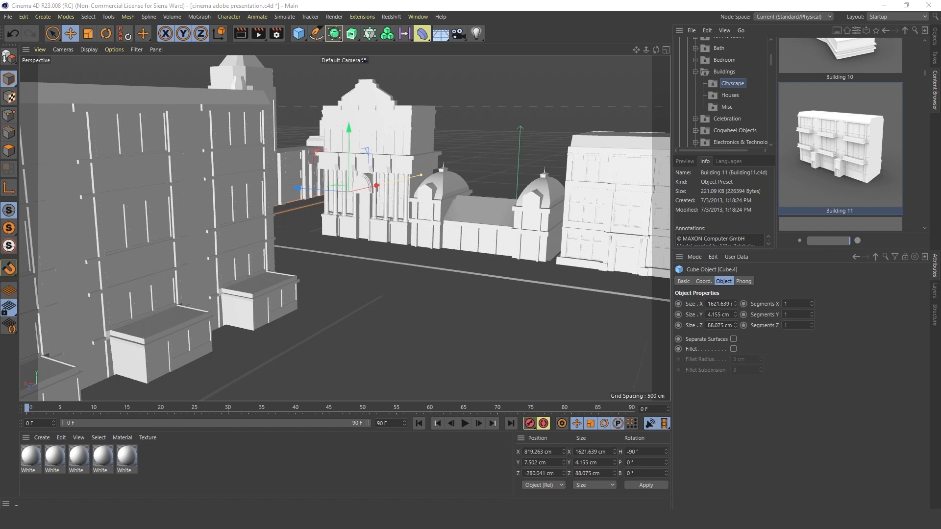
Import the light model from the model assets folder in File Explorer into the Cinema 4D scene with the default FBX settings
{"action": "left_click_drag", "start_coordinate": [940, 54], "coordinate": [657, 12]}
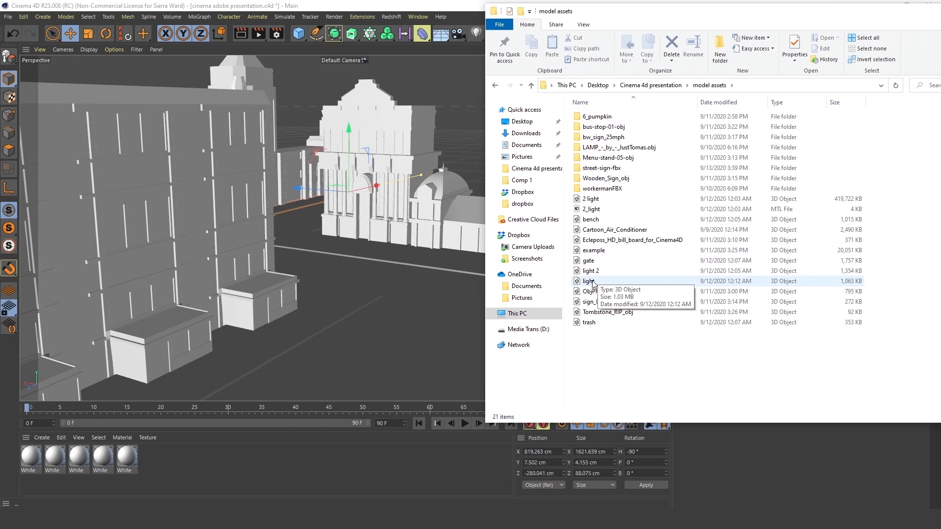
{"action": "left_click_drag", "start_coordinate": [593, 282], "coordinate": [367, 289]}
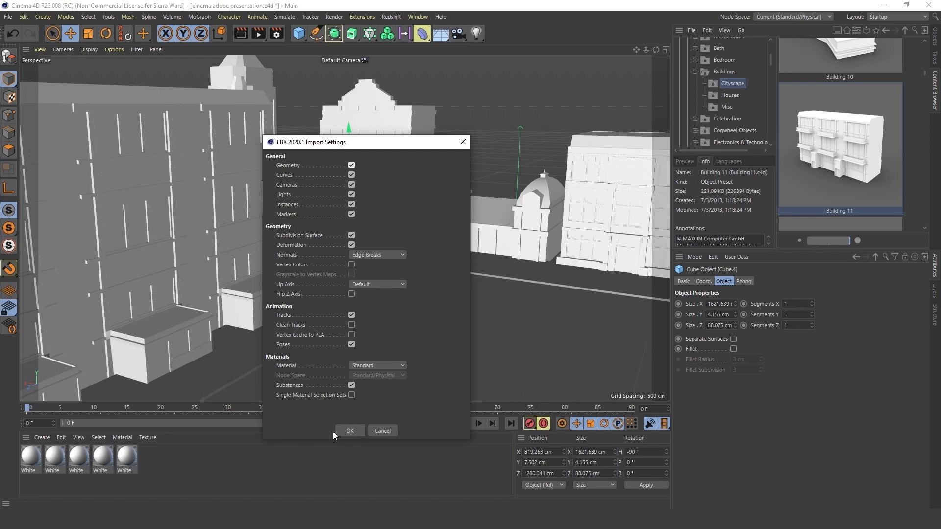
{"action": "left_click", "coordinate": [346, 429]}
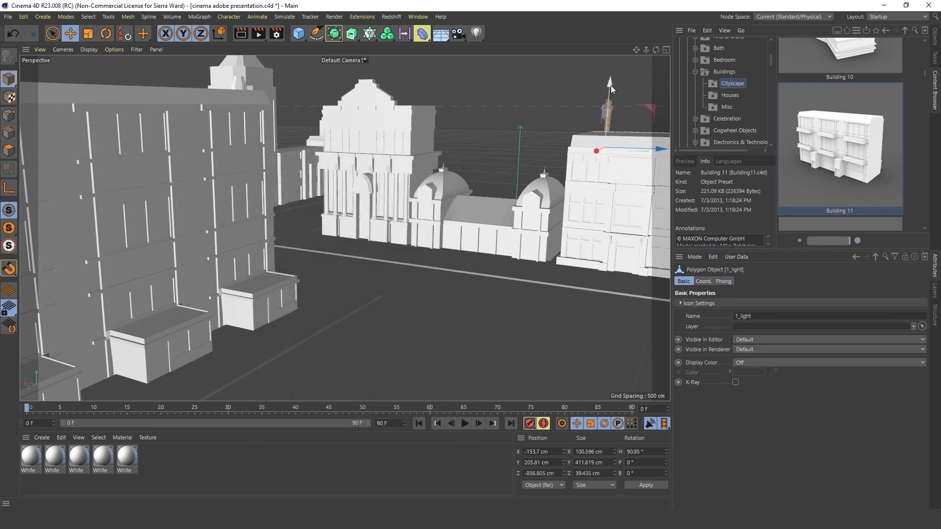
Move the imported street lamp to about X -186, Y 195, Z 1089 cm and scale it to about 35 × 143 × 14 cm
{"action": "left_click_drag", "start_coordinate": [611, 81], "coordinate": [605, 170]}
{"action": "left_click_drag", "start_coordinate": [593, 228], "coordinate": [456, 387]}
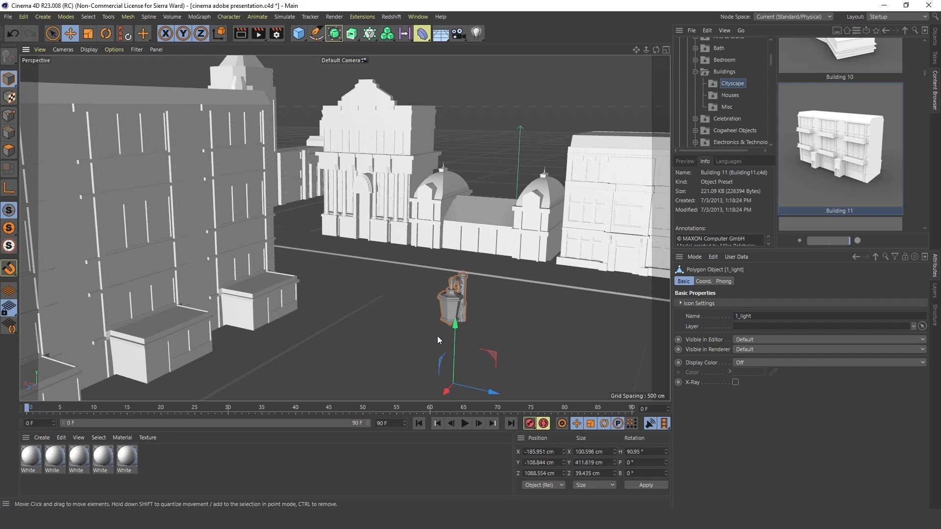
{"action": "left_click_drag", "start_coordinate": [456, 321], "coordinate": [464, 157]}
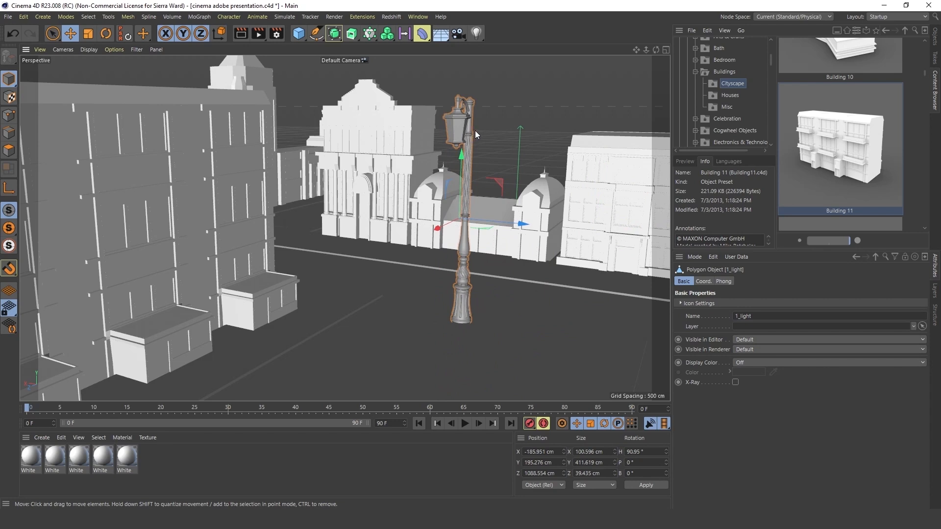
{"action": "key", "text": "t"}
{"action": "left_click_drag", "start_coordinate": [510, 105], "coordinate": [430, 287]}
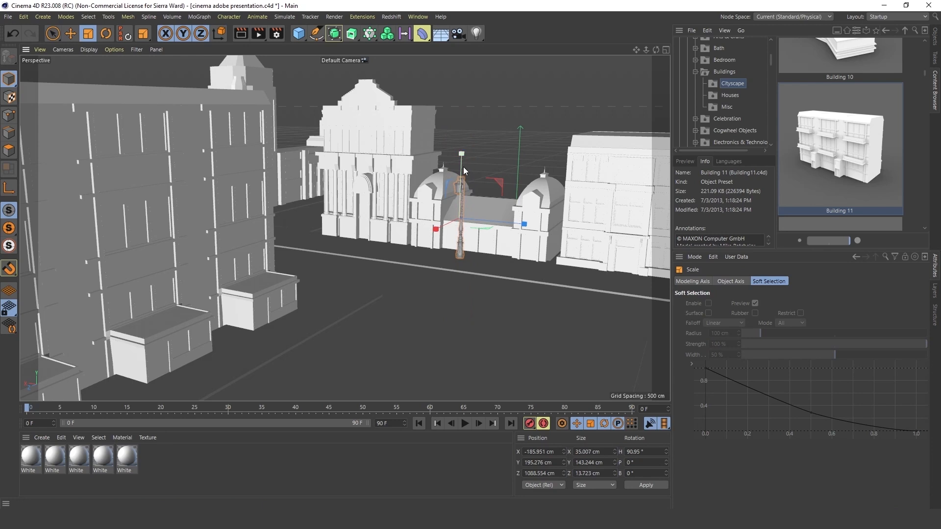
Lower the street lamp to about Y 80 cm and move it toward Building 11's sidewalk at about X 48, Z 1092 cm
{"action": "key", "text": "e"}
{"action": "left_click_drag", "start_coordinate": [460, 157], "coordinate": [460, 225]}
{"action": "left_click_drag", "start_coordinate": [517, 295], "coordinate": [400, 294]}
{"action": "left_click_drag", "start_coordinate": [340, 250], "coordinate": [340, 246]}
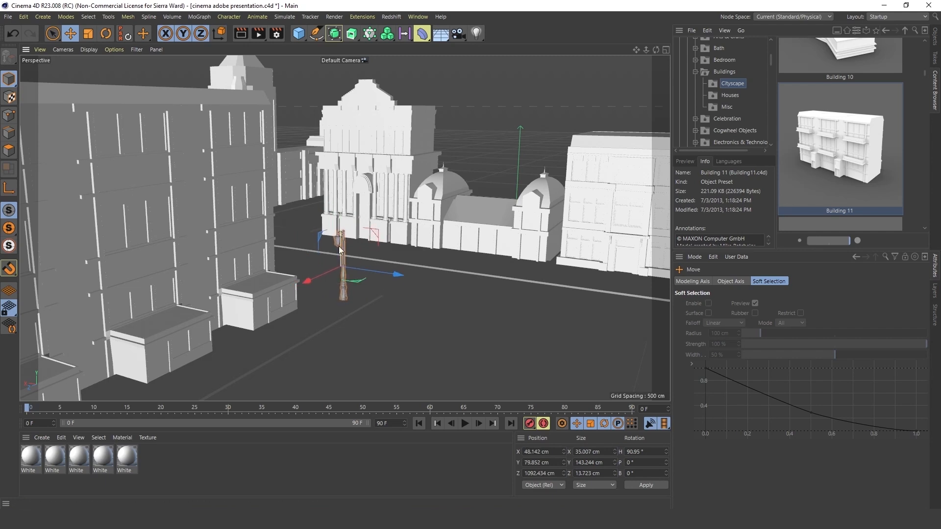
Rotate the lamp's heading to about 192.2° and reposition it at about X 17, Z 1060 cm
{"action": "scroll", "coordinate": [334, 281], "scroll_direction": "up", "scroll_amount": 6}
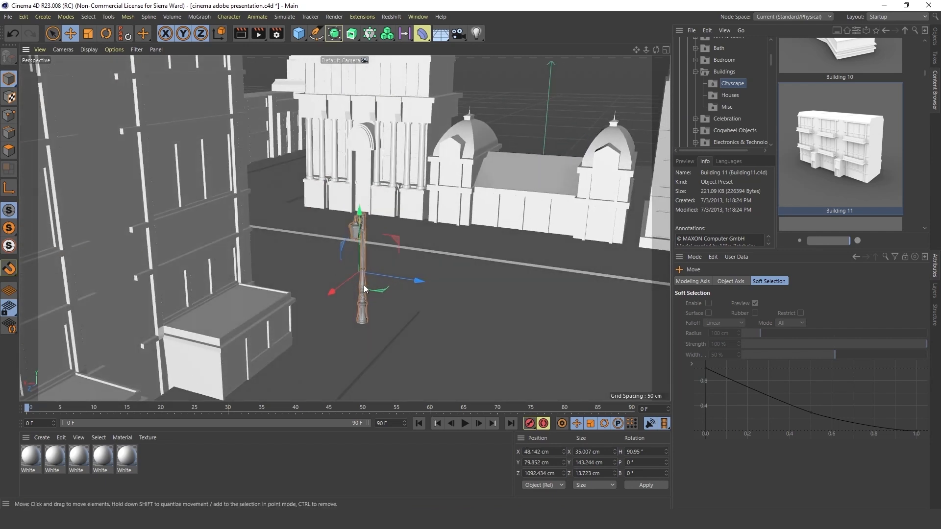
{"action": "key", "text": "r"}
{"action": "left_click_drag", "start_coordinate": [345, 284], "coordinate": [442, 279]}
{"action": "key", "text": "e"}
{"action": "left_click_drag", "start_coordinate": [394, 256], "coordinate": [400, 251]}
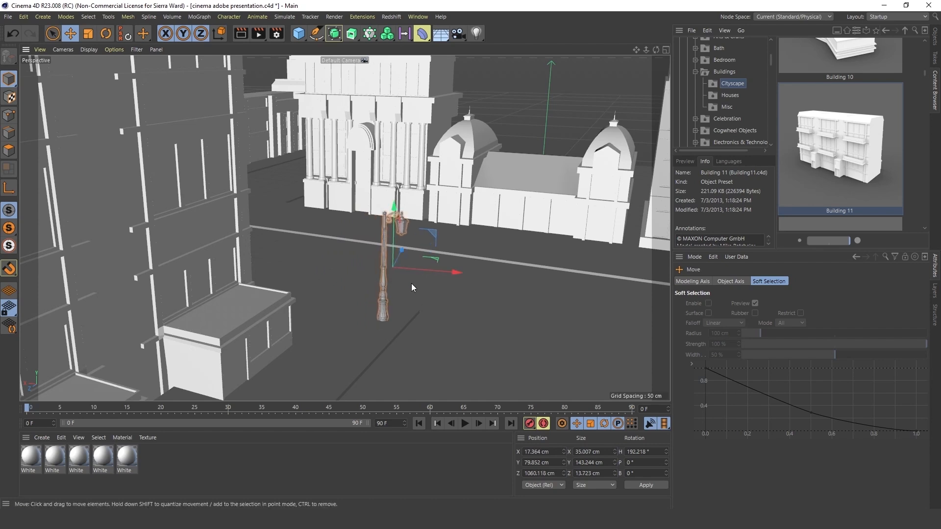
Duplicate the street lamp farther along the sidewalk in front of Building 11
{"action": "scroll", "coordinate": [422, 304], "scroll_direction": "down", "scroll_amount": 3}
{"action": "middle_click_drag", "start_coordinate": [455, 319], "coordinate": [436, 260], "text": "alt"}
{"action": "mouse_move", "coordinate": [436, 260]}
{"action": "left_mouse_down", "text": "alt"}
{"action": "mouse_move", "coordinate": [433, 247]}
{"action": "mouse_move", "coordinate": [426, 265]}
{"action": "left_mouse_up", "text": "alt"}
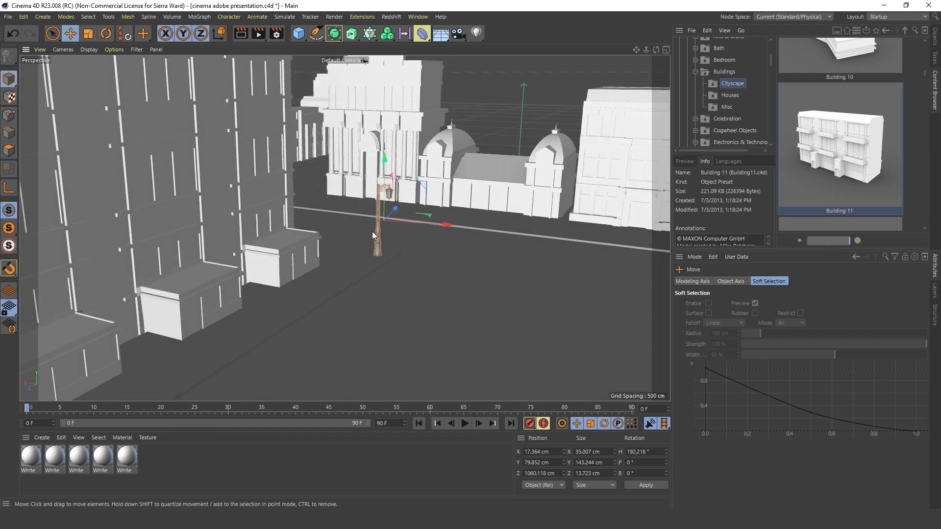
{"action": "left_click_drag", "start_coordinate": [396, 209], "coordinate": [219, 307], "text": "ctrl"}
Place another lamp copy across the street near the domed building at about X -267, Y 84, Z 713 cm
{"action": "left_click_drag", "start_coordinate": [261, 358], "coordinate": [505, 364], "text": "ctrl"}
{"action": "left_click_drag", "start_coordinate": [446, 316], "coordinate": [568, 198]}
{"action": "middle_click_drag", "start_coordinate": [567, 197], "coordinate": [476, 213], "text": "alt"}
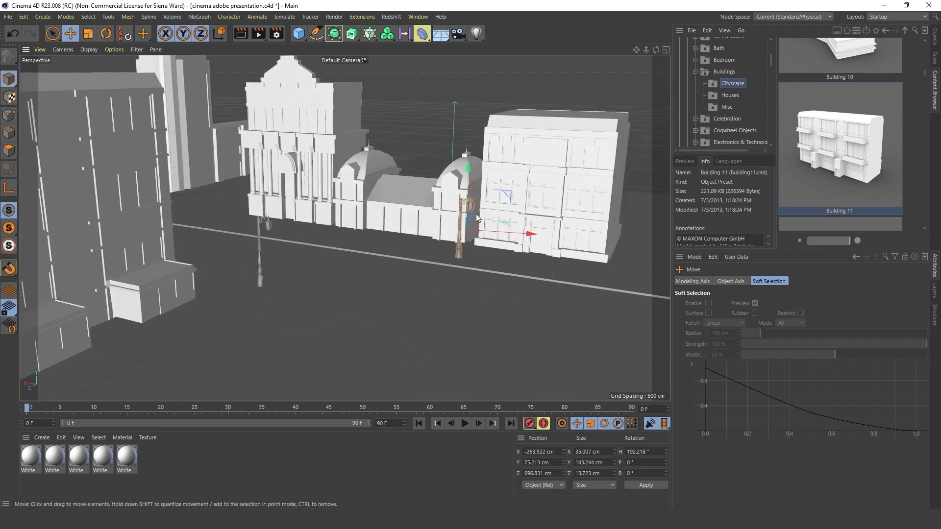
{"action": "left_click_drag", "start_coordinate": [475, 214], "coordinate": [479, 237], "text": "alt"}
{"action": "right_click_drag", "start_coordinate": [479, 237], "coordinate": [488, 237], "text": "alt"}
{"action": "left_click_drag", "start_coordinate": [488, 237], "coordinate": [455, 231], "text": "alt"}
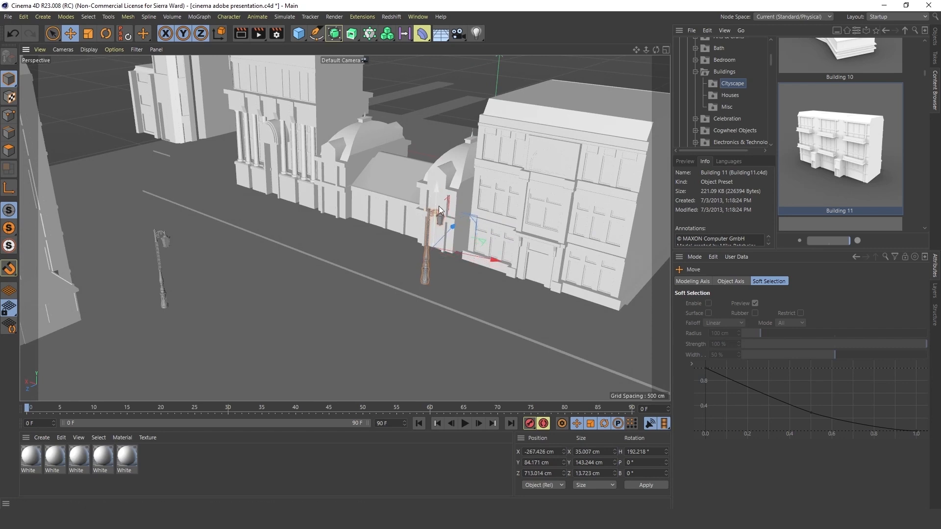
Turn the lamp across the street to a heading of about 83.3° and move it to about X -306, Z 738 cm
{"action": "left_click_drag", "start_coordinate": [499, 259], "coordinate": [398, 273]}
{"action": "key", "text": "r"}
{"action": "key", "text": "t"}
{"action": "key", "text": "e"}
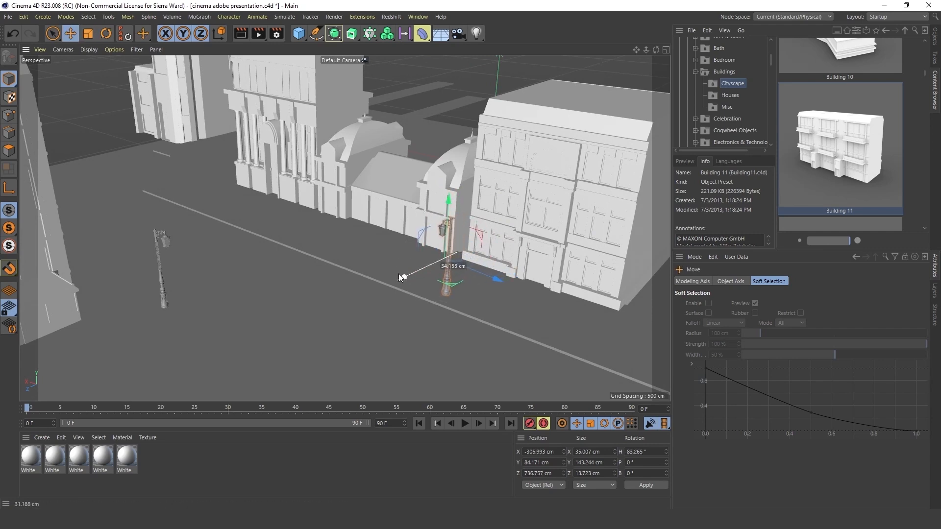
{"action": "left_click_drag", "start_coordinate": [410, 309], "coordinate": [428, 295], "text": "alt"}
{"action": "middle_click_drag", "start_coordinate": [427, 295], "coordinate": [497, 241], "text": "alt"}
{"action": "left_click_drag", "start_coordinate": [496, 241], "coordinate": [487, 224], "text": "alt"}
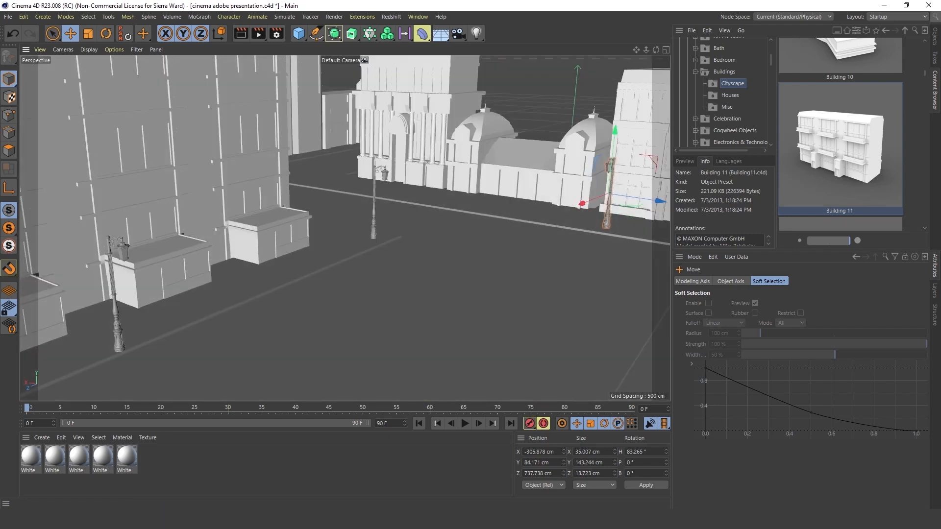
Import the bench model from the model assets folder with the default FBX settings and show the scene's object list
{"action": "key", "text": "alt+Tab"}
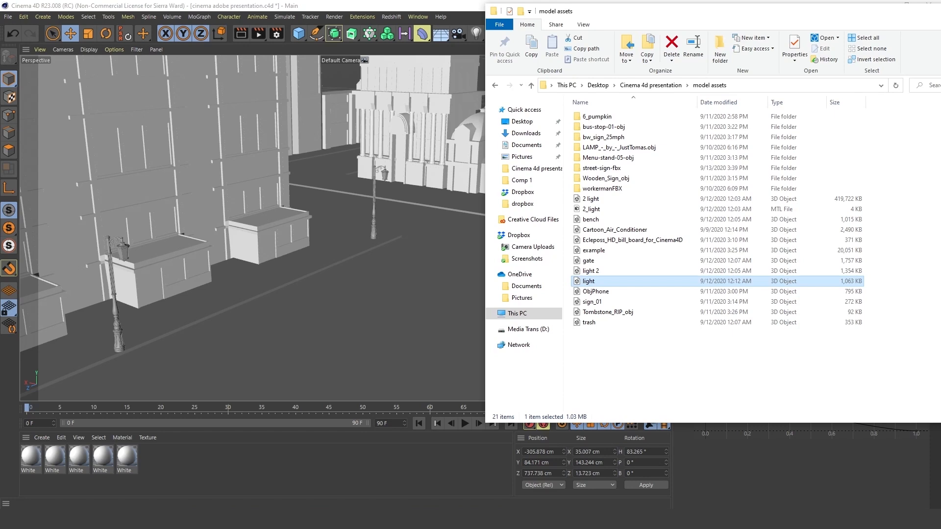
{"action": "left_click_drag", "start_coordinate": [776, 13], "coordinate": [940, 32]}
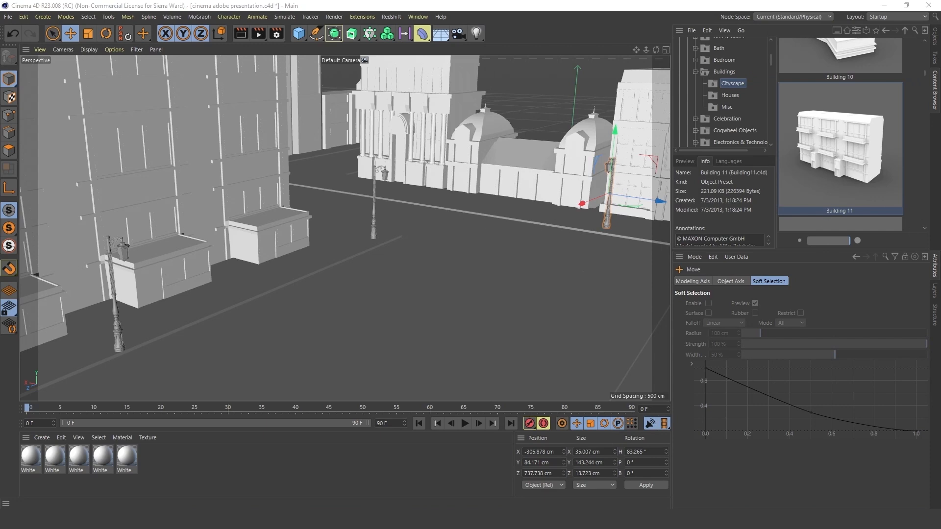
{"action": "left_click_drag", "start_coordinate": [840, 162], "coordinate": [440, 240]}
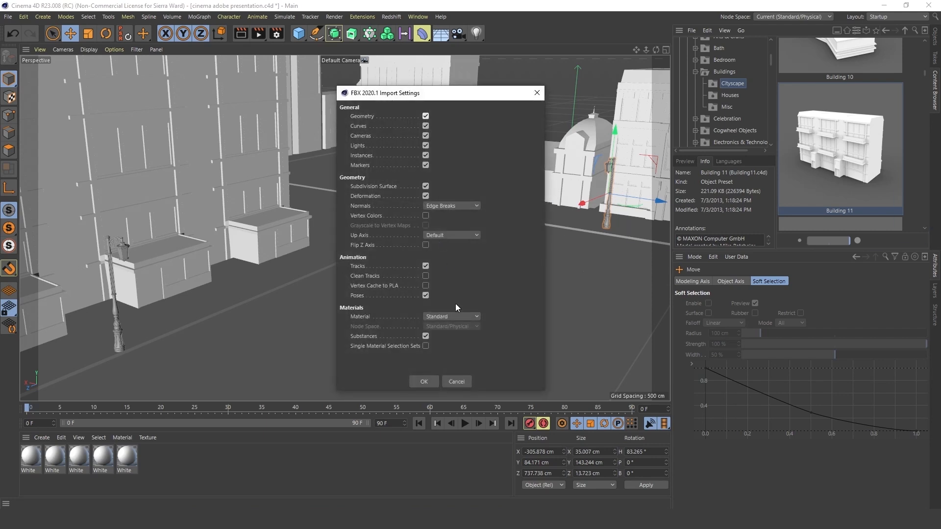
{"action": "left_click", "coordinate": [424, 382]}
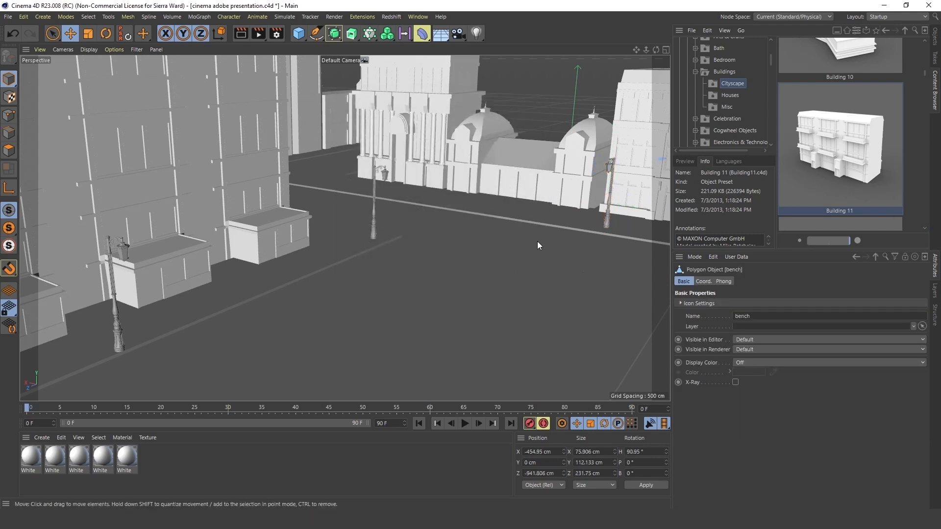
{"action": "left_click", "coordinate": [935, 40]}
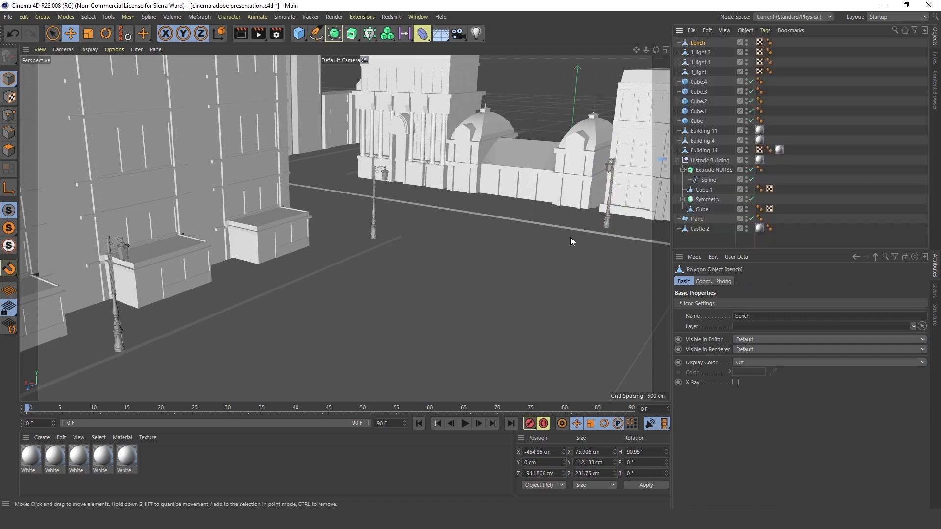
Move the bench into the city area at about X -489, Z 1103 cm
{"action": "mouse_move", "coordinate": [574, 216]}
{"action": "left_mouse_down", "text": "alt"}
{"action": "mouse_move", "coordinate": [384, 245]}
{"action": "mouse_move", "coordinate": [423, 242]}
{"action": "mouse_move", "coordinate": [395, 222]}
{"action": "mouse_move", "coordinate": [632, 216]}
{"action": "mouse_move", "coordinate": [451, 210]}
{"action": "mouse_move", "coordinate": [586, 204]}
{"action": "mouse_move", "coordinate": [558, 219]}
{"action": "mouse_move", "coordinate": [218, 224]}
{"action": "mouse_move", "coordinate": [551, 222]}
{"action": "mouse_move", "coordinate": [563, 234]}
{"action": "mouse_move", "coordinate": [529, 216]}
{"action": "mouse_move", "coordinate": [108, 275]}
{"action": "left_mouse_up", "text": "alt"}
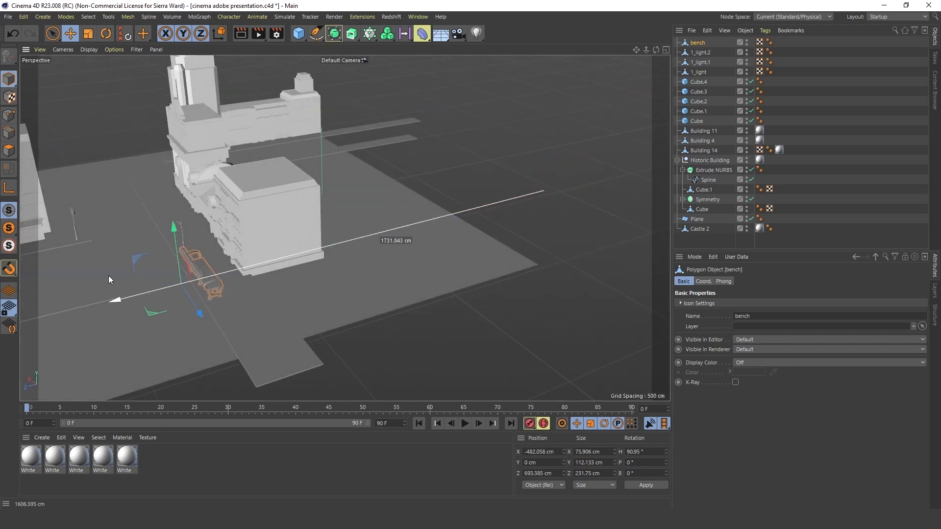
{"action": "left_click_drag", "start_coordinate": [188, 269], "coordinate": [565, 235], "text": "alt"}
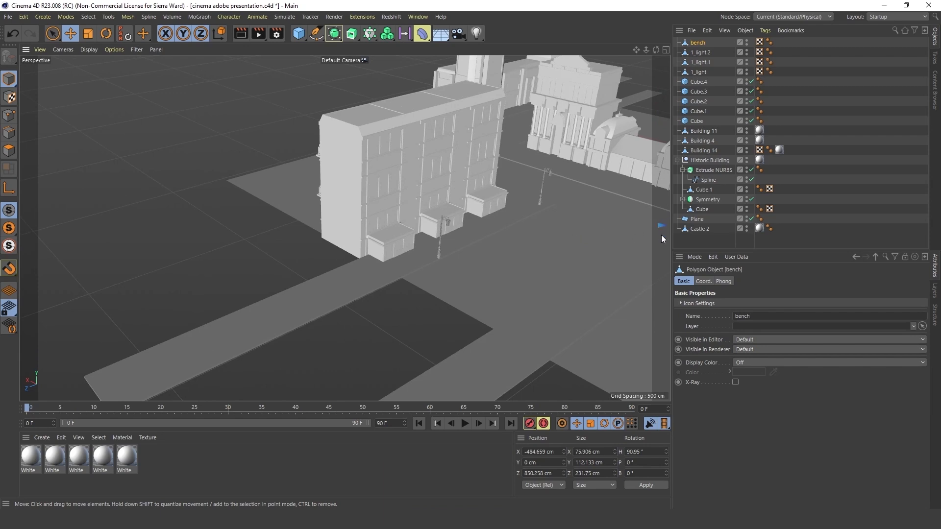
{"action": "left_click_drag", "start_coordinate": [572, 254], "coordinate": [463, 235], "text": "alt"}
{"action": "left_click_drag", "start_coordinate": [463, 236], "coordinate": [436, 209], "text": "alt"}
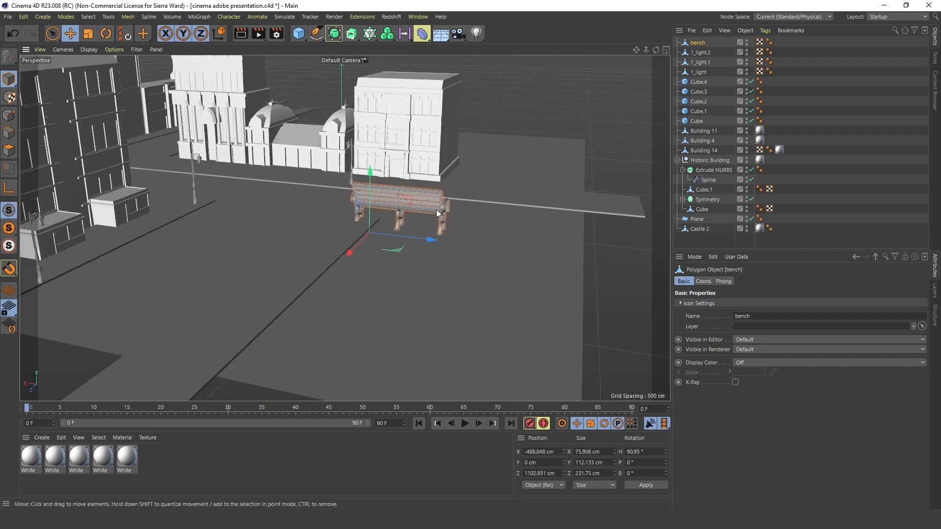
Scale the bench down to about 32 × 47 × 97 cm
{"action": "key", "text": "t"}
{"action": "left_click_drag", "start_coordinate": [479, 169], "coordinate": [335, 231]}
{"action": "key", "text": "e"}
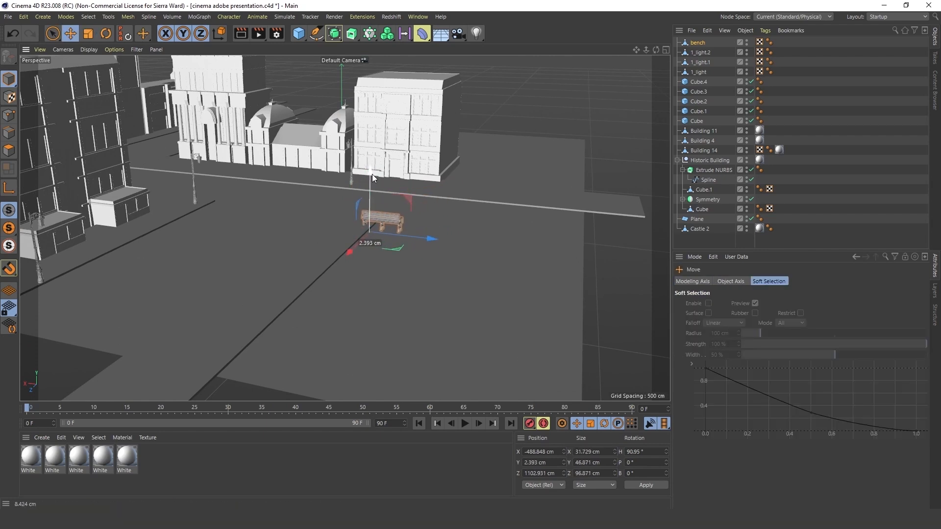
Place the bench in front of the columned building at about X 79, Z 699 cm with a heading of about 263.2°
{"action": "left_click_drag", "start_coordinate": [430, 239], "coordinate": [230, 221]}
{"action": "left_click_drag", "start_coordinate": [139, 226], "coordinate": [263, 208]}
{"action": "key", "text": "r"}
{"action": "key", "text": "e"}
{"action": "scroll", "coordinate": [229, 159], "scroll_direction": "up", "scroll_amount": 10}
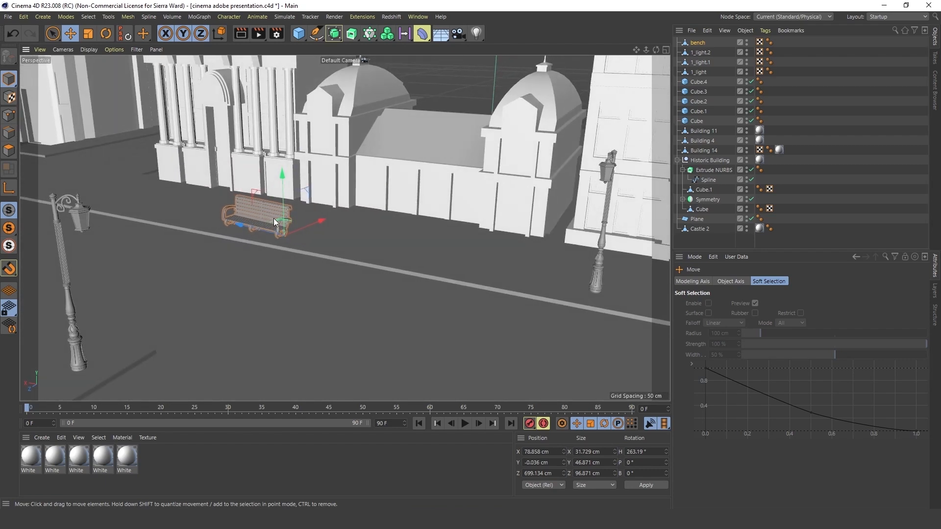
Turn the bench to a heading of about 269.9° and move it along the sidewalk to about X 407, Z 706 cm
{"action": "key", "text": "r"}
{"action": "left_click_drag", "start_coordinate": [266, 247], "coordinate": [271, 248]}
{"action": "middle_click_drag", "start_coordinate": [233, 233], "coordinate": [300, 234], "text": "alt"}
{"action": "right_click_drag", "start_coordinate": [300, 235], "coordinate": [274, 245], "text": "alt"}
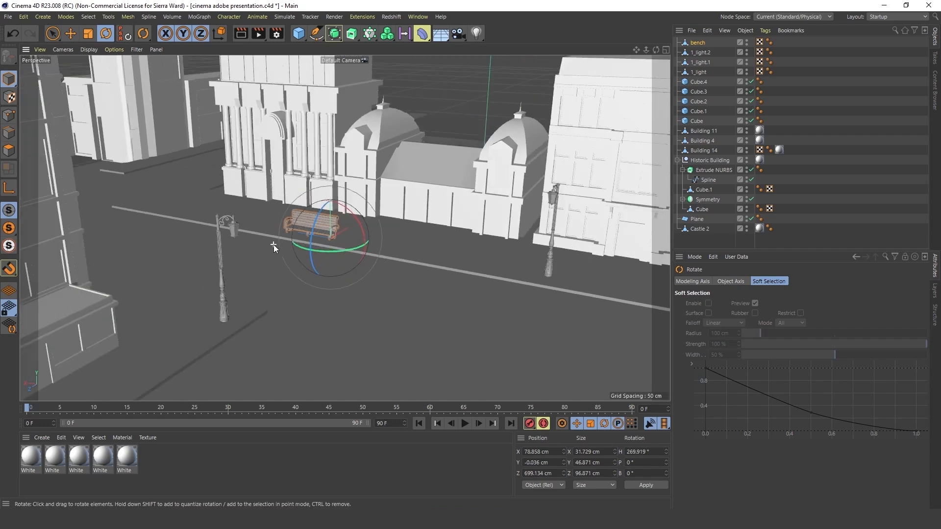
{"action": "middle_click_drag", "start_coordinate": [258, 218], "coordinate": [262, 250], "text": "alt"}
{"action": "key", "text": "e"}
{"action": "left_click_drag", "start_coordinate": [283, 256], "coordinate": [149, 224]}
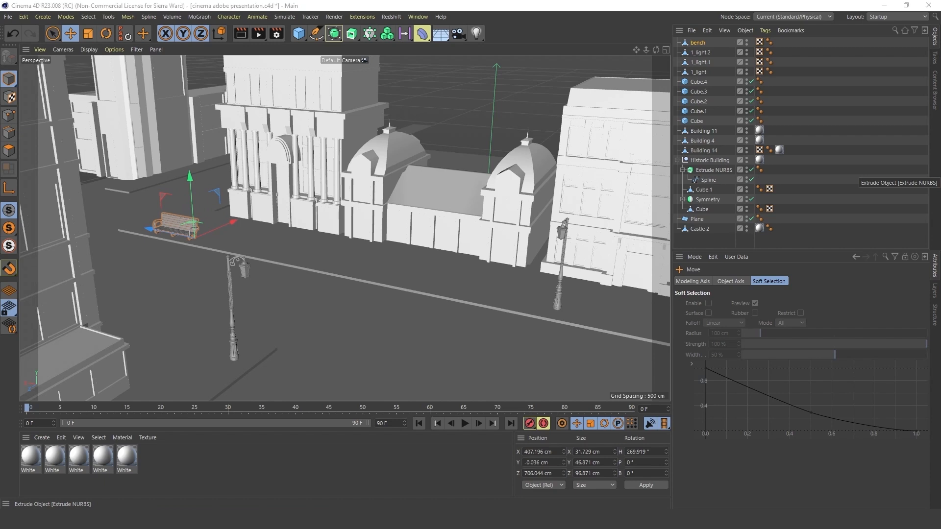
Import the trash can model from the model assets folder with the default import settings
{"action": "left_click", "coordinate": [530, 96]}
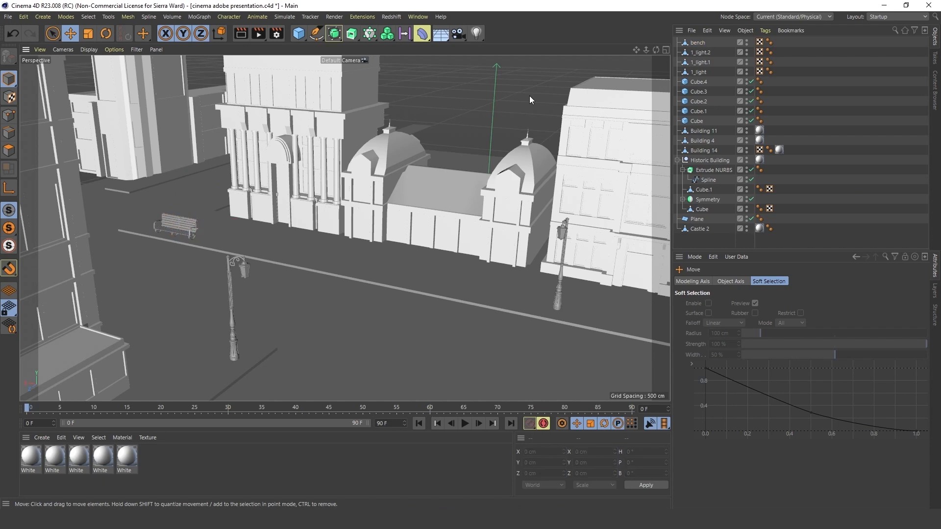
{"action": "left_click_drag", "start_coordinate": [937, 316], "coordinate": [375, 261]}
{"action": "left_click", "coordinate": [365, 400]}
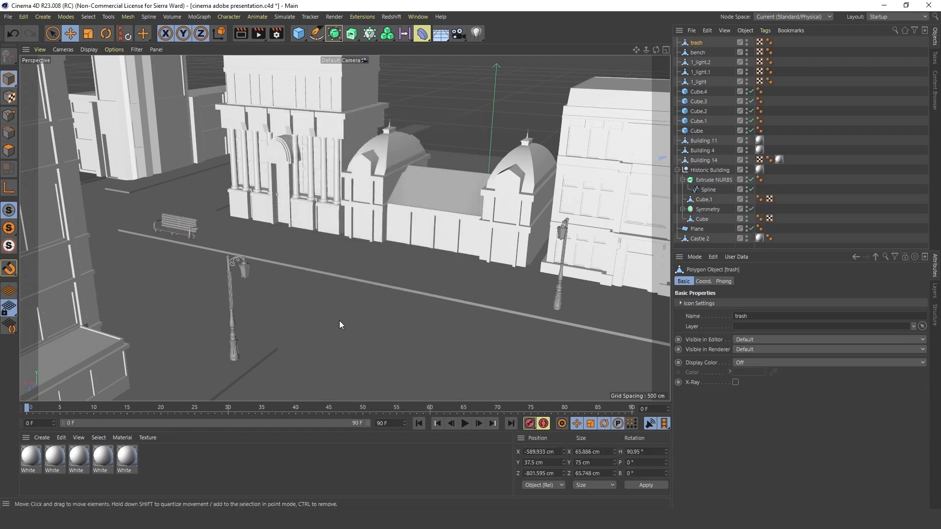
Move the trash can onto the sidewalk near the street lamp at about X -401, Z 708 cm
{"action": "middle_click_drag", "start_coordinate": [585, 203], "coordinate": [347, 188], "text": "alt"}
{"action": "left_click_drag", "start_coordinate": [347, 187], "coordinate": [328, 194], "text": "alt"}
{"action": "middle_click_drag", "start_coordinate": [544, 184], "coordinate": [375, 195], "text": "alt"}
{"action": "left_click_drag", "start_coordinate": [439, 145], "coordinate": [126, 321]}
{"action": "middle_click_drag", "start_coordinate": [210, 278], "coordinate": [505, 227], "text": "alt"}
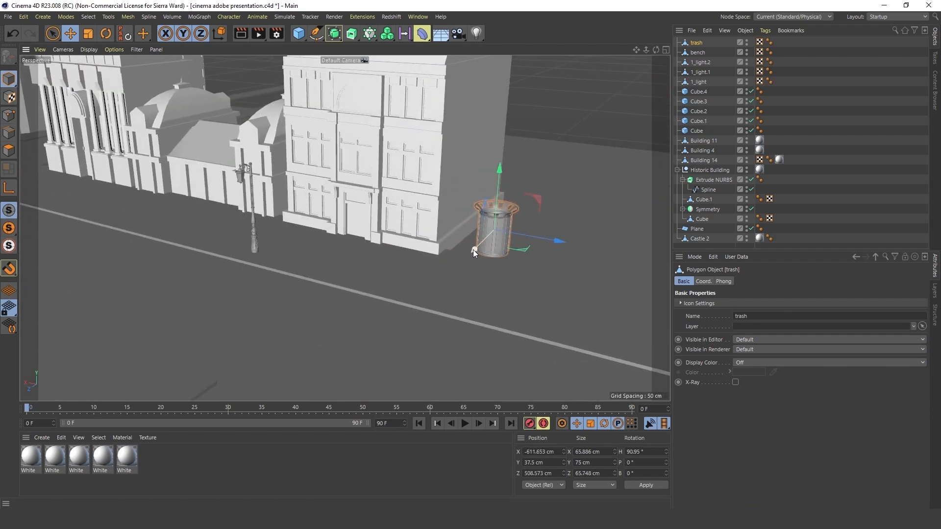
{"action": "left_click_drag", "start_coordinate": [473, 249], "coordinate": [423, 299]}
{"action": "left_click_drag", "start_coordinate": [510, 284], "coordinate": [366, 254]}
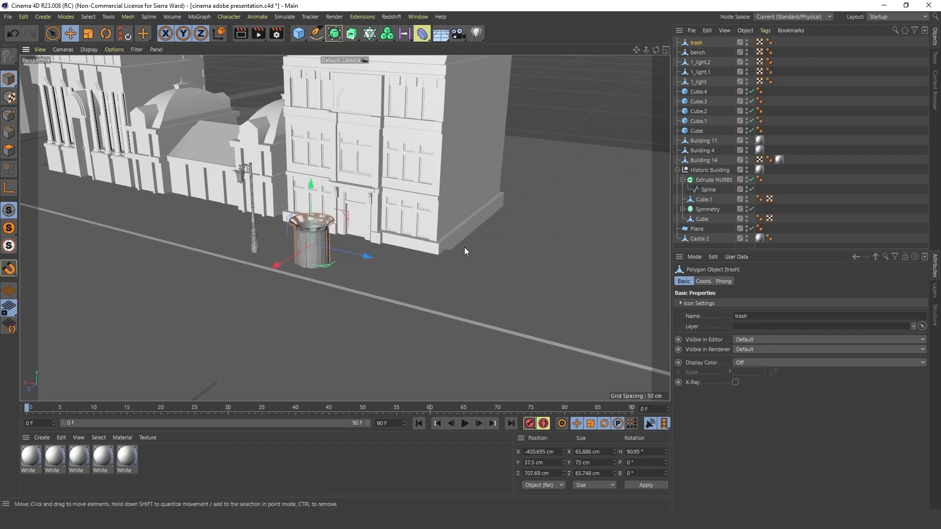
Scale the trash can down to about 31 × 35 × 31 cm
{"action": "left_click_drag", "start_coordinate": [464, 247], "coordinate": [422, 257], "text": "alt"}
{"action": "middle_click_drag", "start_coordinate": [267, 243], "coordinate": [313, 254], "text": "alt"}
{"action": "left_click_drag", "start_coordinate": [279, 258], "coordinate": [321, 252], "text": "alt"}
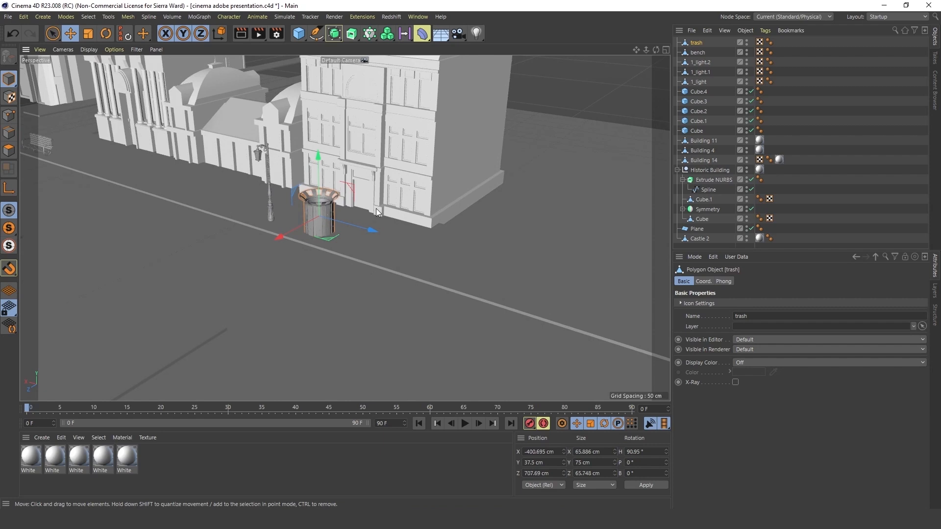
{"action": "key", "text": "t"}
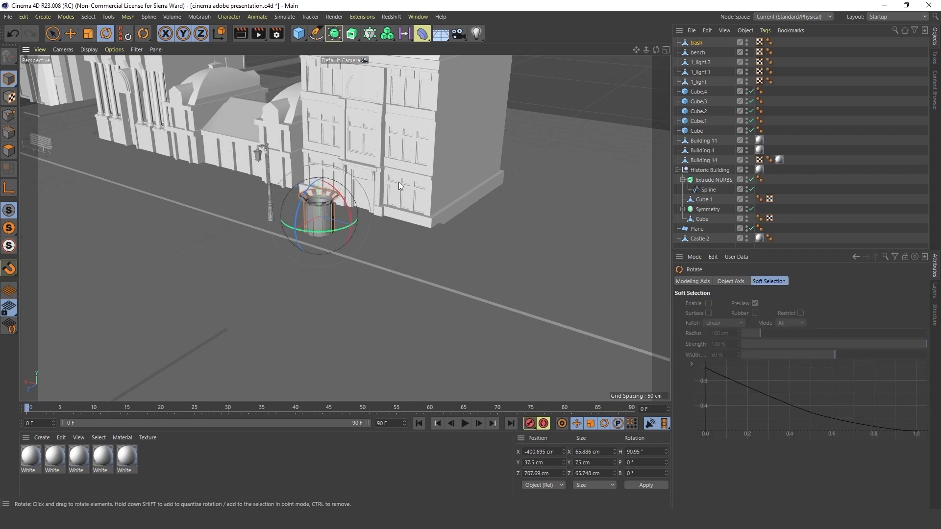
{"action": "left_click_drag", "start_coordinate": [416, 151], "coordinate": [263, 256]}
Set the trash can beside the street lamp near the domed building at about X -275, Y 27, Z 739 cm
{"action": "key", "text": "e"}
{"action": "left_click_drag", "start_coordinate": [319, 156], "coordinate": [316, 163]}
{"action": "left_click_drag", "start_coordinate": [353, 228], "coordinate": [309, 208]}
{"action": "left_click_drag", "start_coordinate": [249, 224], "coordinate": [272, 249], "text": "alt"}
{"action": "scroll", "coordinate": [280, 219], "scroll_direction": "up", "scroll_amount": 3}
{"action": "scroll", "coordinate": [280, 219], "scroll_direction": "up", "scroll_amount": 3}
{"action": "middle_click_drag", "start_coordinate": [232, 211], "coordinate": [286, 232], "text": "alt"}
{"action": "left_click_drag", "start_coordinate": [286, 231], "coordinate": [271, 225], "text": "alt"}
{"action": "left_click_drag", "start_coordinate": [374, 247], "coordinate": [295, 301]}
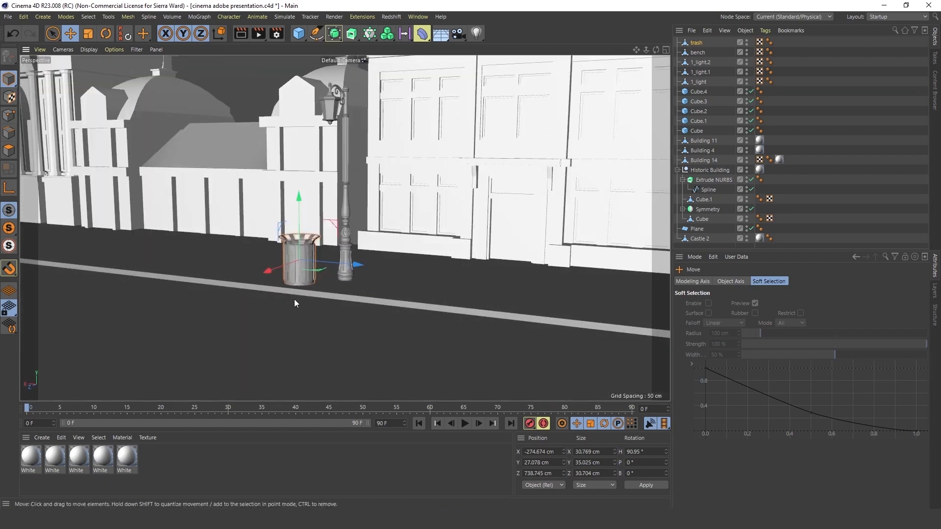
Move the trash can across the street beside the other lamp at about X 37, Z 1089 cm and save the scene
{"action": "scroll", "coordinate": [299, 316], "scroll_direction": "down", "scroll_amount": 6}
{"action": "middle_click_drag", "start_coordinate": [191, 291], "coordinate": [319, 281], "text": "alt"}
{"action": "left_click_drag", "start_coordinate": [319, 278], "coordinate": [345, 265], "text": "alt"}
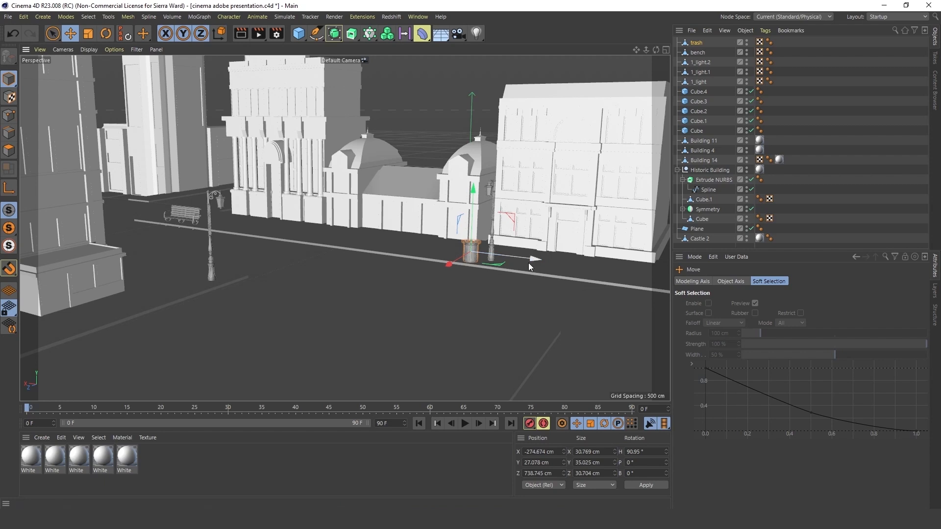
{"action": "left_click_drag", "start_coordinate": [536, 258], "coordinate": [235, 281]}
{"action": "left_click_drag", "start_coordinate": [151, 286], "coordinate": [147, 286]}
{"action": "key", "text": "ctrl+s"}
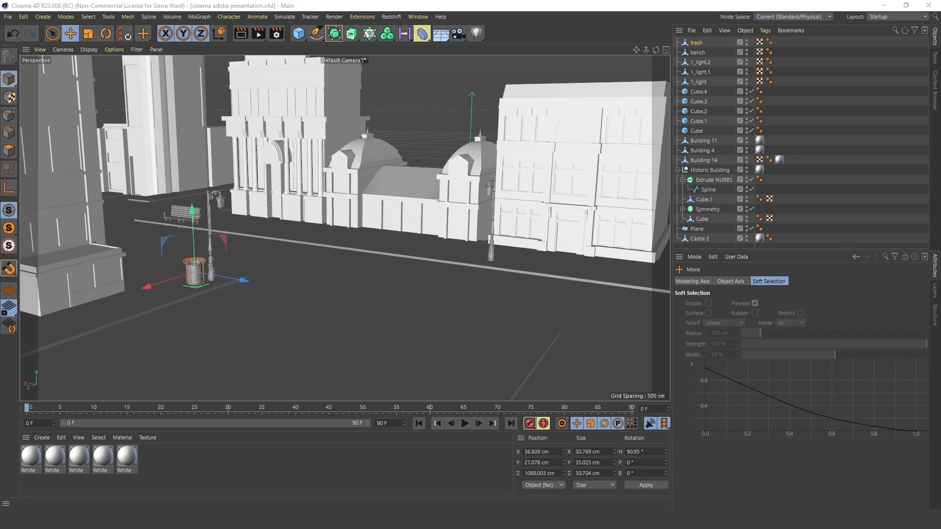
Import the 6_pumpkin.fbx model with the default import settings
{"action": "scroll", "coordinate": [349, 252], "scroll_direction": "up", "scroll_amount": 8}
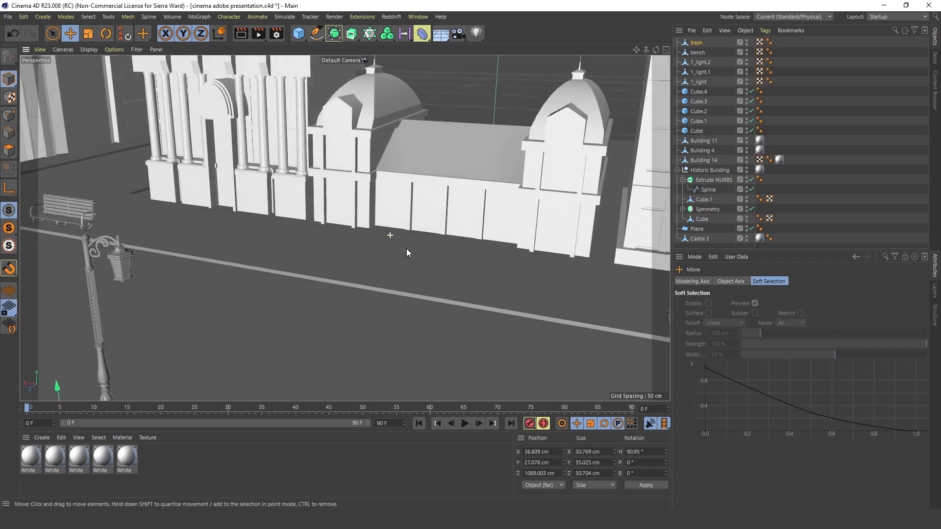
{"action": "left_click_drag", "start_coordinate": [407, 248], "coordinate": [412, 221], "text": "alt"}
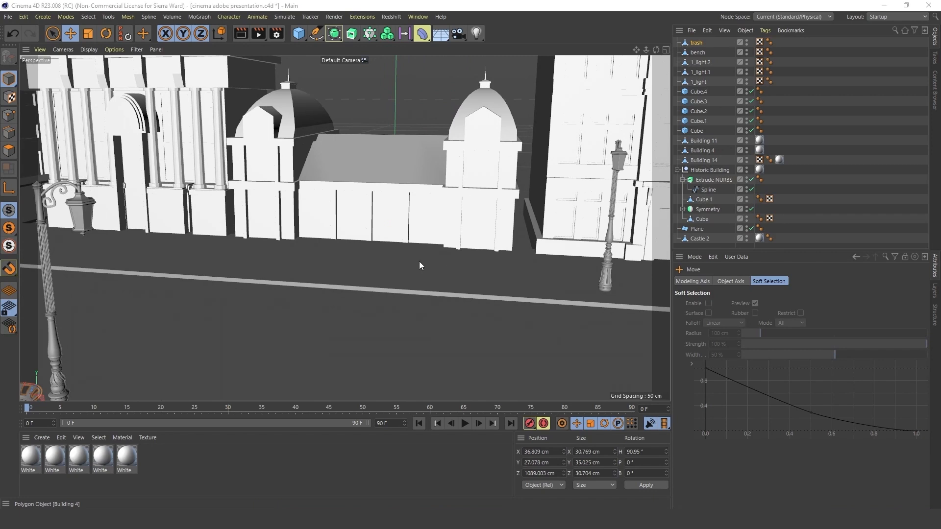
{"action": "left_click_drag", "start_coordinate": [902, 206], "coordinate": [373, 259]}
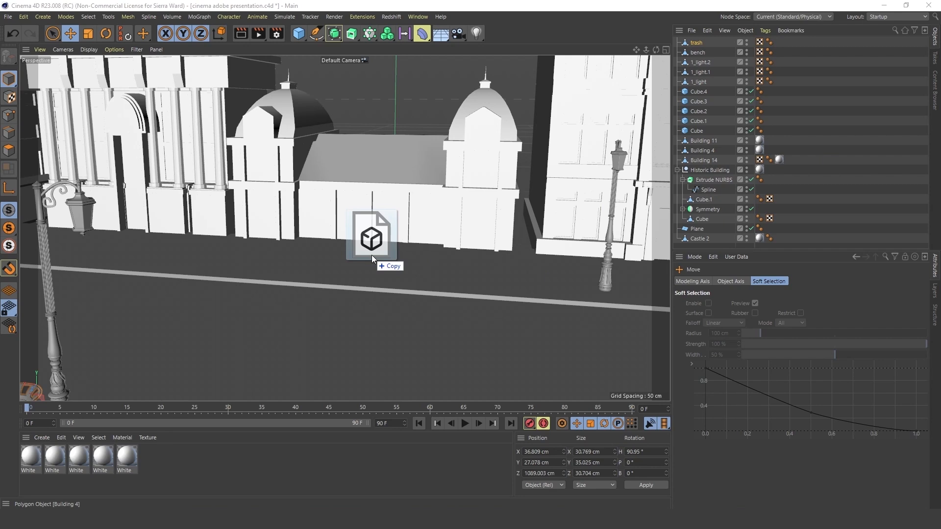
{"action": "left_click_drag", "start_coordinate": [373, 259], "coordinate": [395, 243]}
{"action": "left_click", "coordinate": [371, 383]}
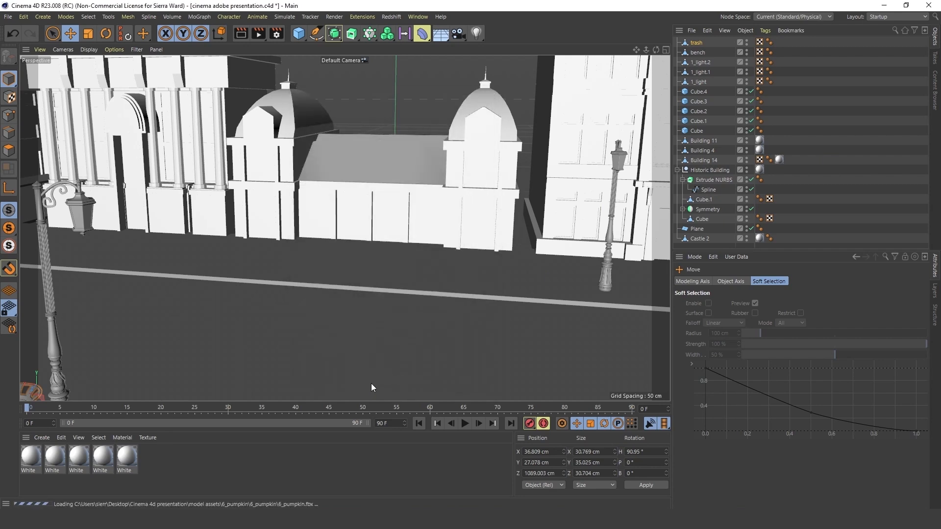
Delete the CINEMA_4D_Editor camera that was imported along with the pumpkin
{"action": "left_click_drag", "start_coordinate": [470, 153], "coordinate": [387, 216], "text": "alt"}
{"action": "middle_click_drag", "start_coordinate": [526, 140], "coordinate": [317, 259], "text": "alt"}
{"action": "left_click_drag", "start_coordinate": [304, 194], "coordinate": [383, 168], "text": "alt"}
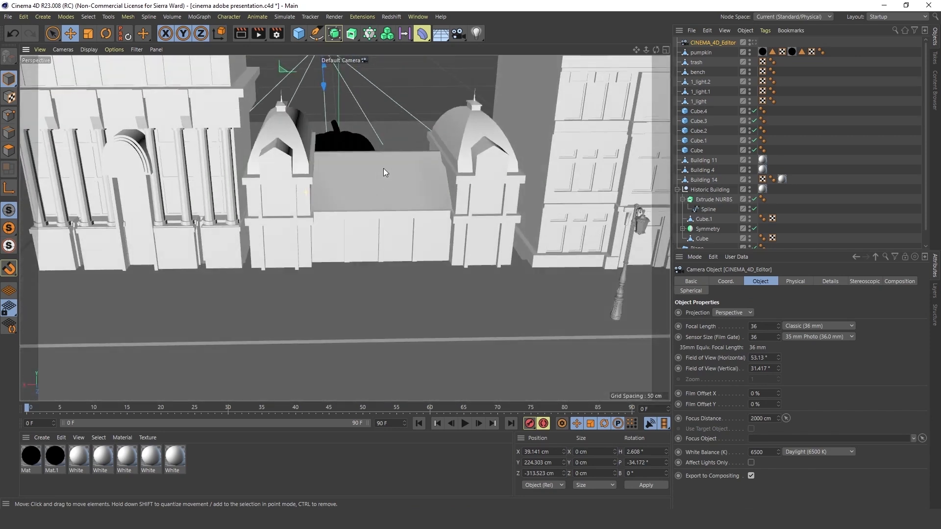
{"action": "middle_click_drag", "start_coordinate": [383, 169], "coordinate": [346, 281], "text": "alt"}
{"action": "left_click_drag", "start_coordinate": [375, 275], "coordinate": [249, 234], "text": "alt"}
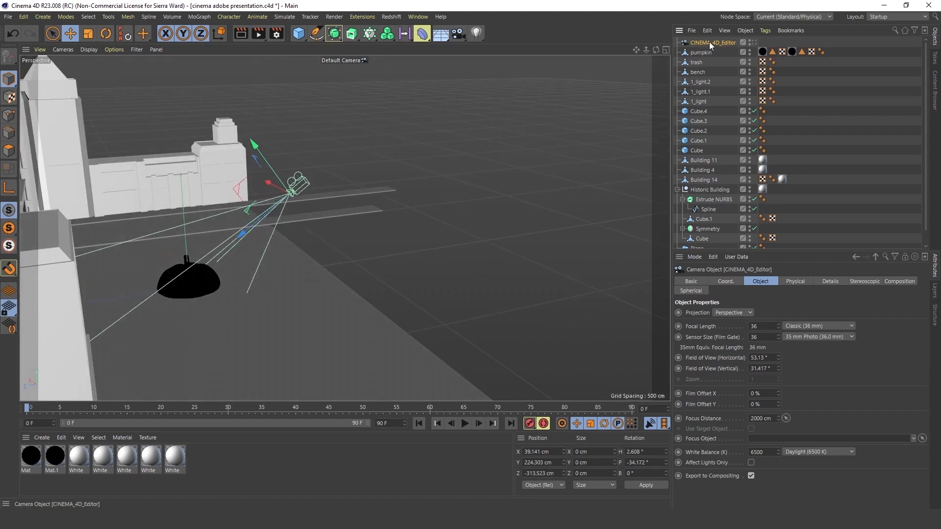
{"action": "key", "text": "Delete"}
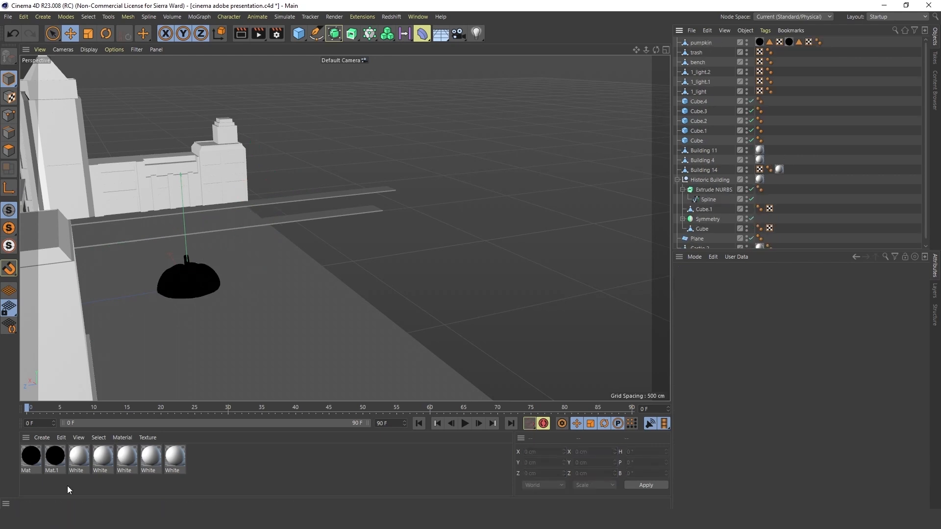
Delete all materials from the scene, including Mat, Mat.1 and the White ones
{"action": "left_click", "coordinate": [56, 458]}
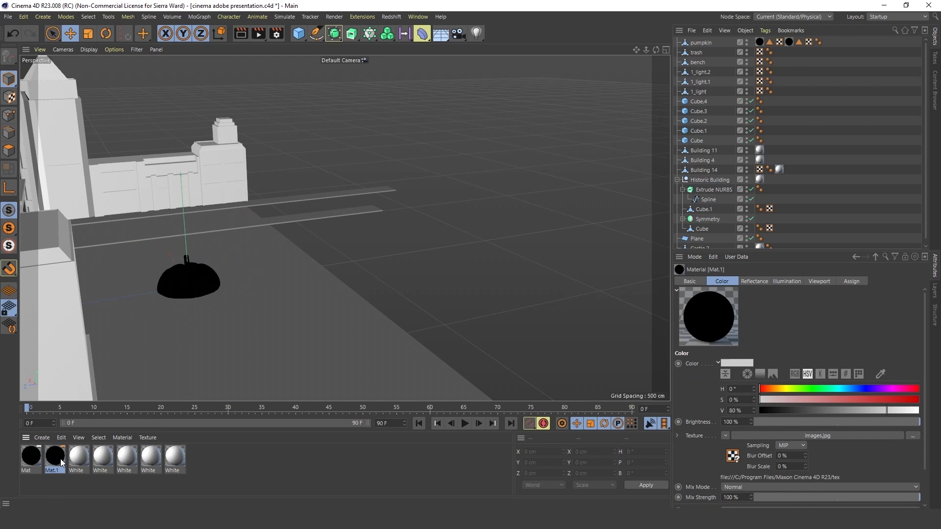
{"action": "key", "text": "Delete"}
{"action": "left_click", "coordinate": [31, 457]}
{"action": "key", "text": "Delete"}
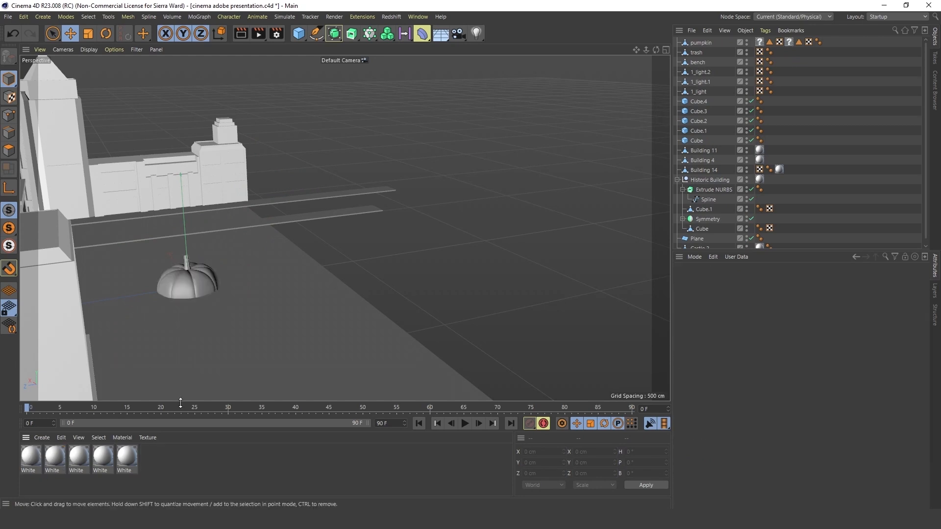
{"action": "left_click_drag", "start_coordinate": [164, 456], "coordinate": [31, 479]}
{"action": "key", "text": "Delete"}
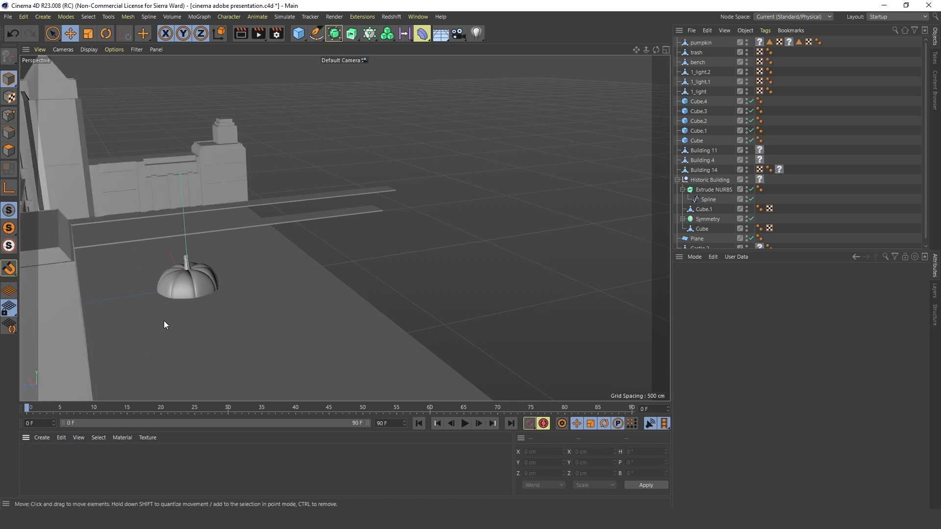
Move the pumpkin in front of the domed building at about X 3, Y 6, Z 599 cm
{"action": "left_click_drag", "start_coordinate": [188, 305], "coordinate": [149, 431], "text": "alt"}
{"action": "left_click", "coordinate": [303, 223]}
{"action": "left_click_drag", "start_coordinate": [254, 237], "coordinate": [192, 199], "text": "alt"}
{"action": "left_click_drag", "start_coordinate": [545, 190], "coordinate": [899, 176], "text": "alt"}
{"action": "left_click_drag", "start_coordinate": [580, 175], "coordinate": [46, 196], "text": "alt"}
{"action": "middle_click_drag", "start_coordinate": [47, 196], "coordinate": [290, 193], "text": "alt"}
{"action": "scroll", "coordinate": [304, 180], "scroll_direction": "up", "scroll_amount": 4}
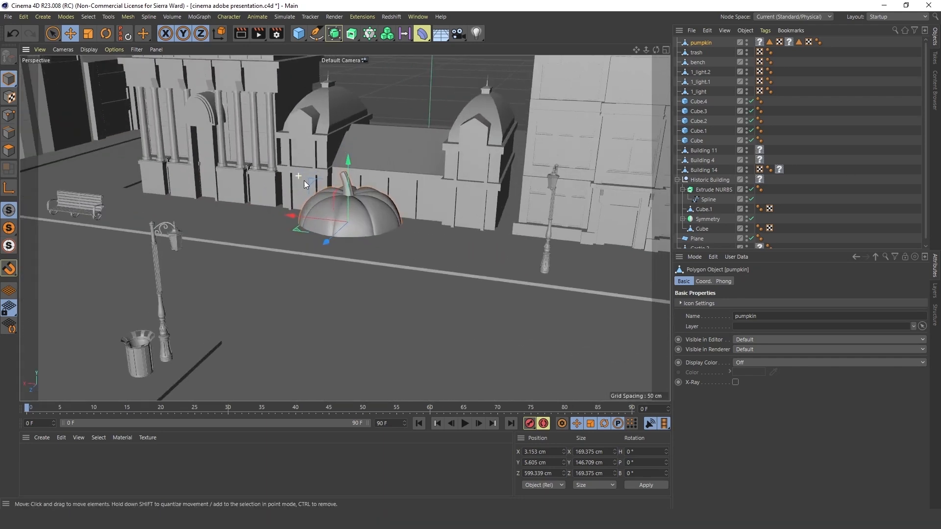
Raise the pumpkin to about Y 63 cm and shift it sideways to about X -43 cm
{"action": "left_click_drag", "start_coordinate": [366, 187], "coordinate": [372, 133]}
{"action": "mouse_move", "coordinate": [308, 188]}
{"action": "left_mouse_down"}
{"action": "mouse_move", "coordinate": [441, 234]}
{"action": "mouse_move", "coordinate": [425, 193]}
{"action": "mouse_move", "coordinate": [418, 201]}
{"action": "left_mouse_up"}
{"action": "scroll", "coordinate": [418, 213], "scroll_direction": "down", "scroll_amount": 5}
{"action": "scroll", "coordinate": [419, 201], "scroll_direction": "up", "scroll_amount": 4}
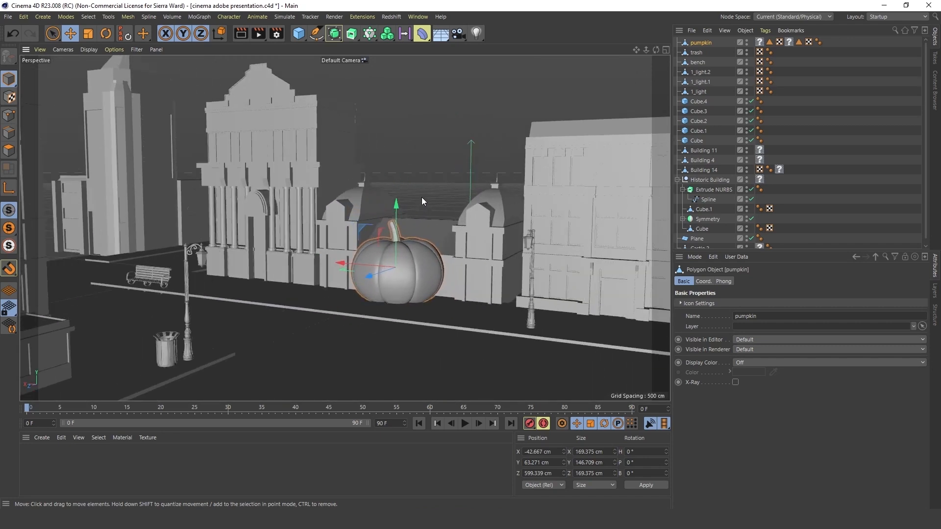
Set the pumpkin on the roof between the two domes at about Y 179, Z 459 cm
{"action": "left_click_drag", "start_coordinate": [391, 203], "coordinate": [374, 159]}
{"action": "left_click_drag", "start_coordinate": [366, 194], "coordinate": [395, 179]}
{"action": "left_click_drag", "start_coordinate": [423, 116], "coordinate": [427, 126]}
{"action": "middle_click_drag", "start_coordinate": [373, 236], "coordinate": [390, 187], "text": "alt"}
{"action": "left_click_drag", "start_coordinate": [390, 187], "coordinate": [427, 163], "text": "alt"}
{"action": "scroll", "coordinate": [424, 182], "scroll_direction": "down", "scroll_amount": 2}
{"action": "scroll", "coordinate": [424, 182], "scroll_direction": "down", "scroll_amount": 3}
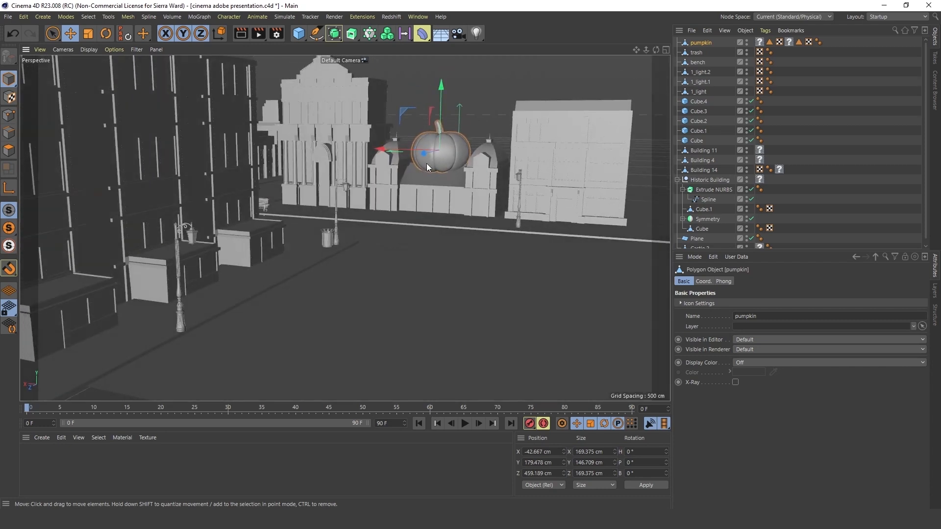
{"action": "left_click_drag", "start_coordinate": [439, 190], "coordinate": [464, 183], "text": "alt"}
{"action": "scroll", "coordinate": [431, 195], "scroll_direction": "up", "scroll_amount": 10}
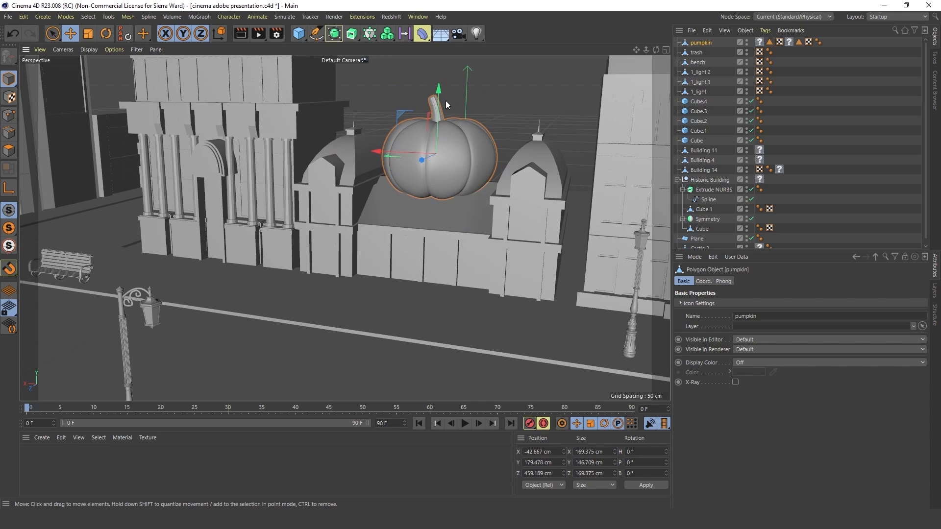
Duplicate the roof pumpkin and bring the copy down in front of the domed building at about Y 57, Z 674 cm
{"action": "left_click_drag", "start_coordinate": [458, 180], "coordinate": [408, 190], "text": "alt"}
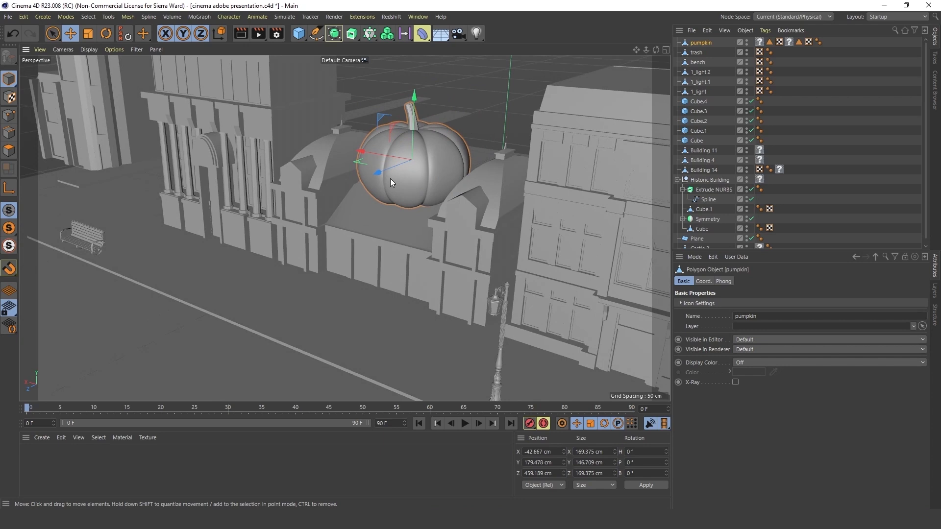
{"action": "left_click_drag", "start_coordinate": [379, 172], "coordinate": [283, 207], "text": "ctrl"}
{"action": "left_click_drag", "start_coordinate": [322, 132], "coordinate": [327, 224]}
Scale the copied pumpkin down to about 60 cm wide and set it before the domed building at about X -60, Y 24, Z 589 cm
{"action": "key", "text": "t"}
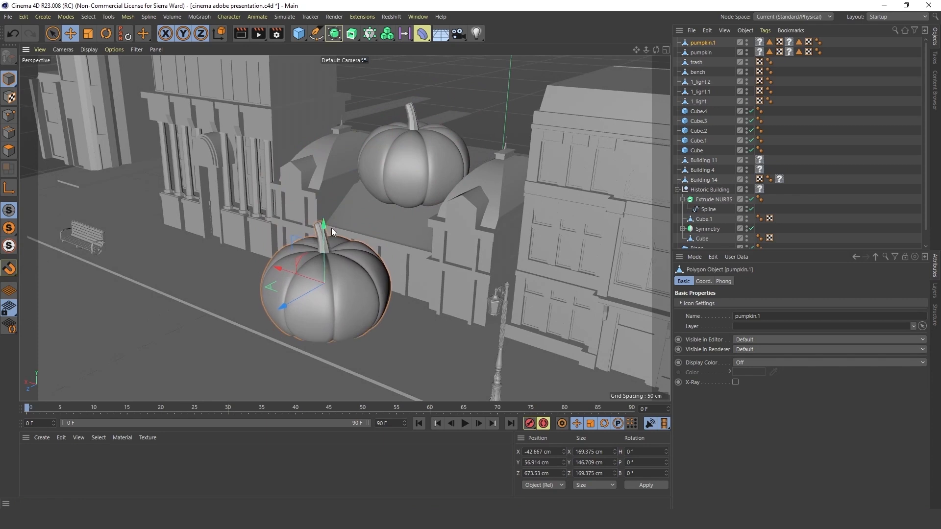
{"action": "left_click_drag", "start_coordinate": [391, 219], "coordinate": [302, 342]}
{"action": "key", "text": "e"}
{"action": "left_click_drag", "start_coordinate": [310, 269], "coordinate": [309, 288]}
{"action": "left_click_drag", "start_coordinate": [283, 330], "coordinate": [342, 314]}
{"action": "left_click_drag", "start_coordinate": [289, 260], "coordinate": [342, 263]}
{"action": "left_click_drag", "start_coordinate": [360, 219], "coordinate": [361, 219]}
{"action": "left_click_drag", "start_coordinate": [345, 314], "coordinate": [378, 320], "text": "alt"}
{"action": "left_click_drag", "start_coordinate": [270, 283], "coordinate": [268, 282]}
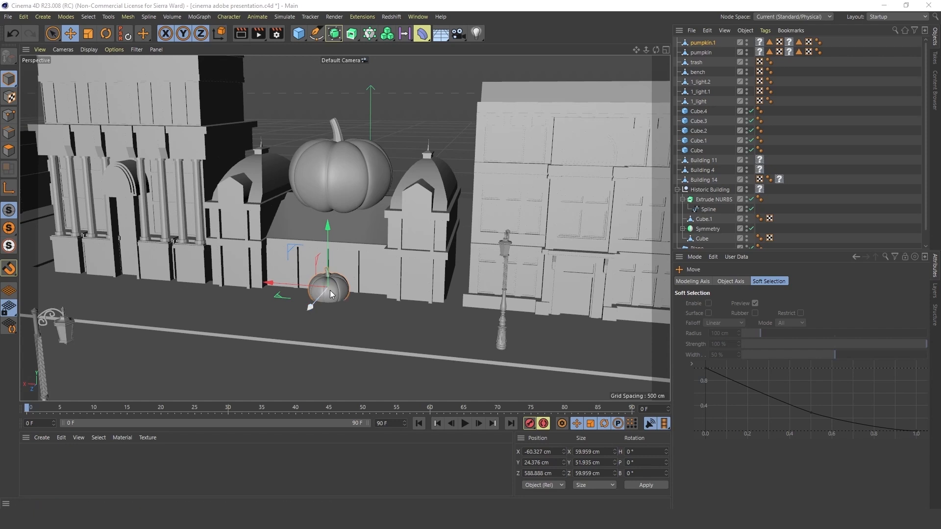
Duplicate the small pumpkin at about X -128 cm and reshape the copy to about 53 x 92 x 46 cm
{"action": "left_click_drag", "start_coordinate": [271, 286], "coordinate": [315, 284], "text": "ctrl"}
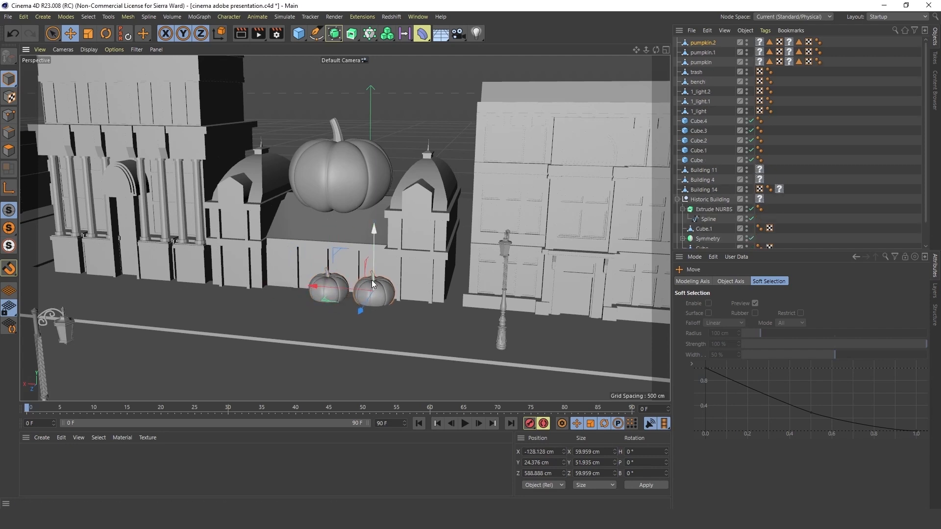
{"action": "key", "text": "t"}
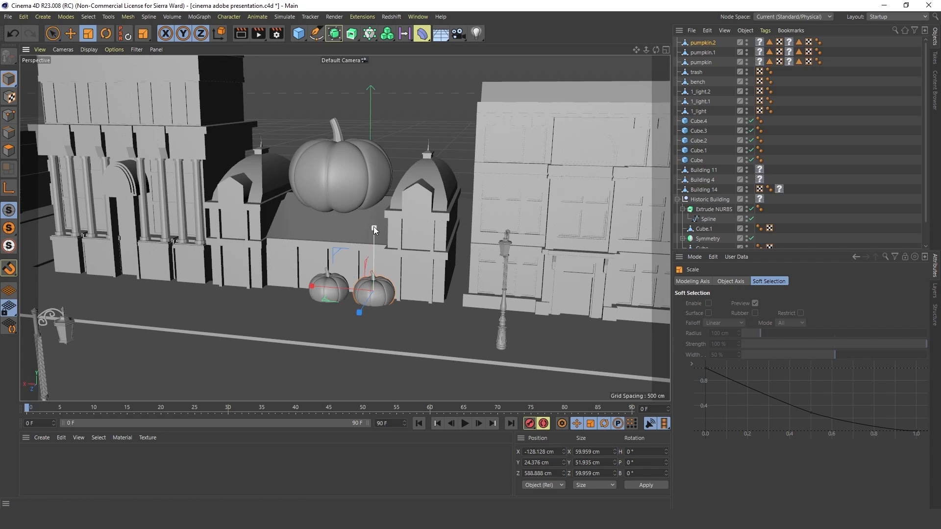
{"action": "left_click_drag", "start_coordinate": [374, 224], "coordinate": [380, 175]}
{"action": "mouse_move", "coordinate": [365, 285]}
{"action": "left_mouse_down"}
{"action": "mouse_move", "coordinate": [362, 315]}
{"action": "mouse_move", "coordinate": [370, 314]}
{"action": "mouse_move", "coordinate": [367, 303]}
{"action": "left_mouse_up"}
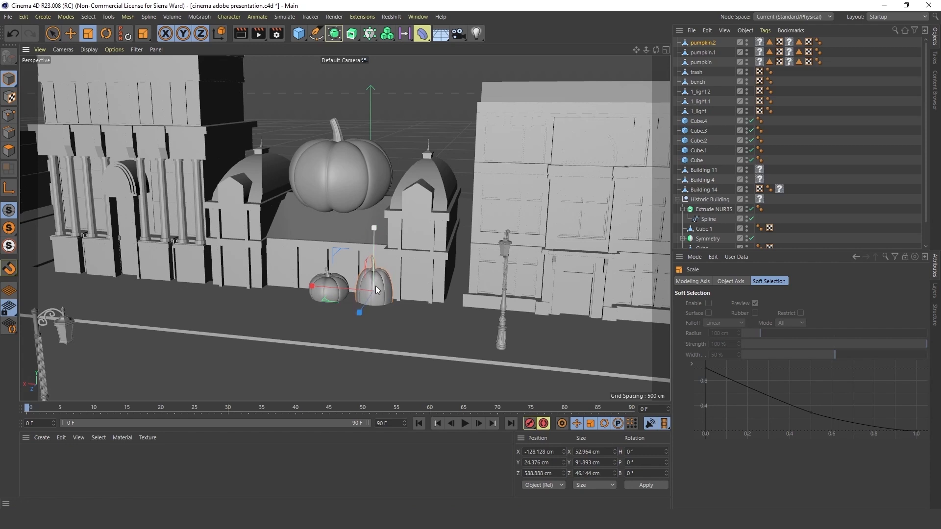
Raise the tall pumpkin to about Y 47 cm and shift it to about X -113 cm, close to the small one
{"action": "key", "text": "e"}
{"action": "left_click_drag", "start_coordinate": [375, 236], "coordinate": [375, 211]}
{"action": "left_click_drag", "start_coordinate": [315, 270], "coordinate": [305, 267]}
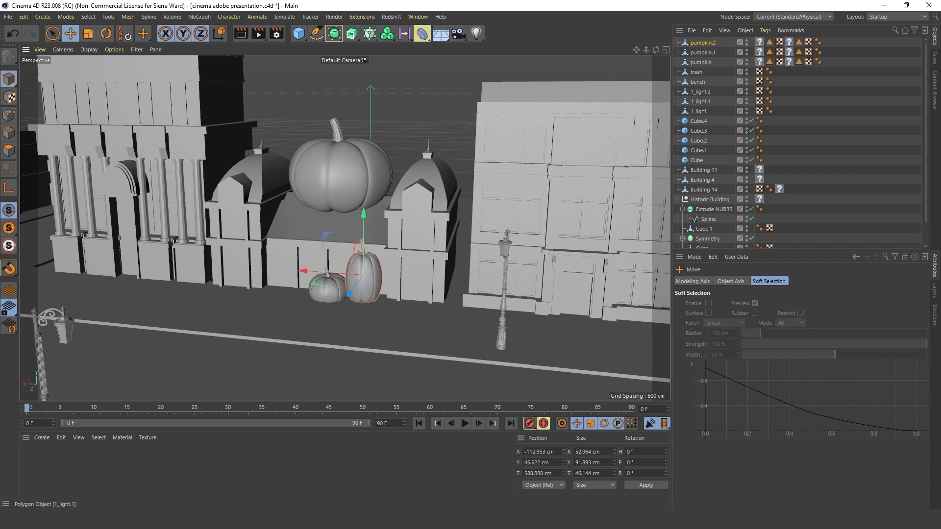
Import the poles FBX model with the default settings and place it on the sidewalk at about X 59, Y 54, Z 742 cm
{"action": "left_click_drag", "start_coordinate": [839, 322], "coordinate": [431, 318]}
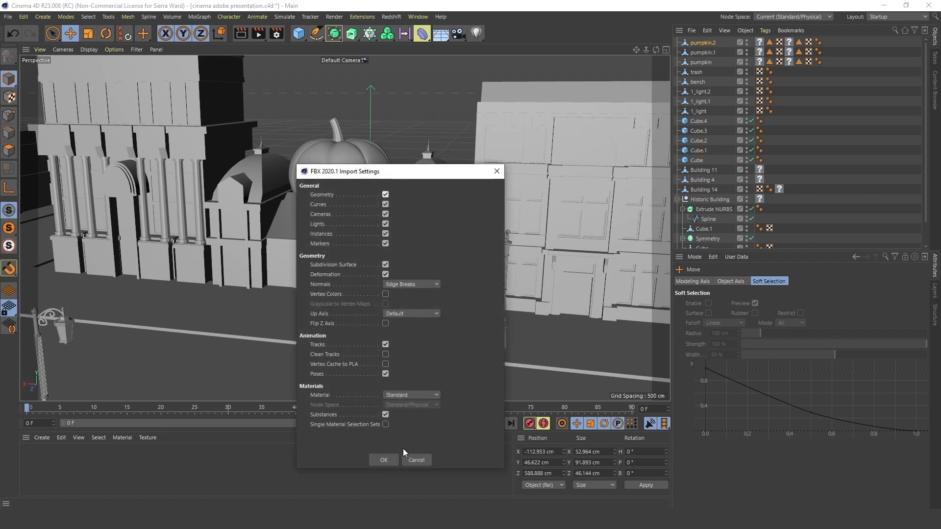
{"action": "left_click", "coordinate": [384, 460]}
{"action": "left_click_drag", "start_coordinate": [430, 207], "coordinate": [399, 220], "text": "alt"}
{"action": "left_click_drag", "start_coordinate": [403, 160], "coordinate": [164, 338]}
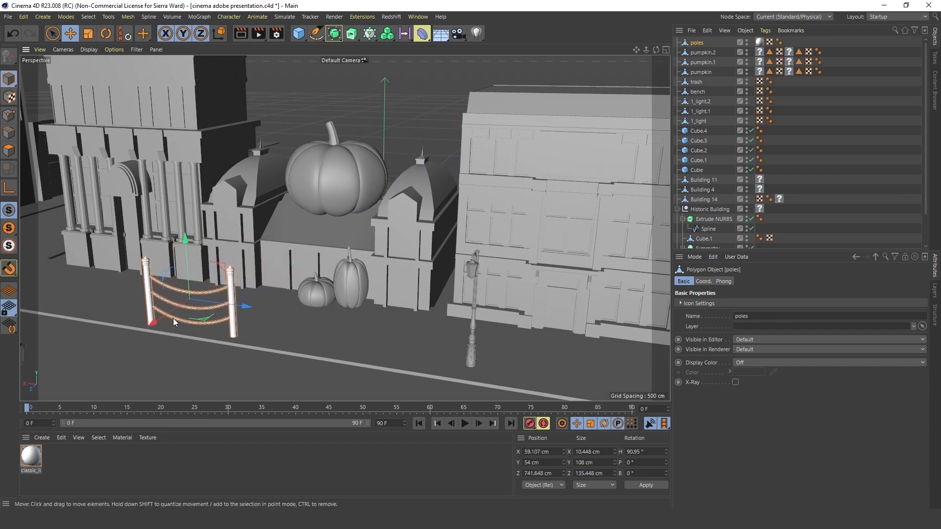
Scale the poles to about 58 cm high and move them near the street lamp at about X -226, Y 40, Z 748 cm
{"action": "key", "text": "t"}
{"action": "left_click_drag", "start_coordinate": [272, 222], "coordinate": [176, 284]}
{"action": "key", "text": "e"}
{"action": "left_click_drag", "start_coordinate": [184, 239], "coordinate": [187, 250]}
{"action": "left_click_drag", "start_coordinate": [251, 310], "coordinate": [464, 332]}
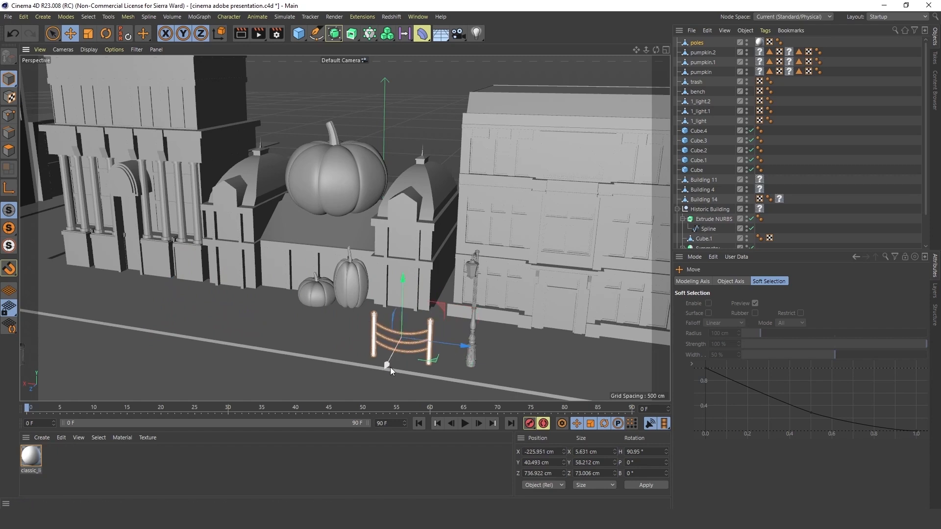
Reduce the poles' height to about 35 cm and lower them to the sidewalk at about Y 27 cm
{"action": "middle_click_drag", "start_coordinate": [361, 348], "coordinate": [412, 282], "text": "alt"}
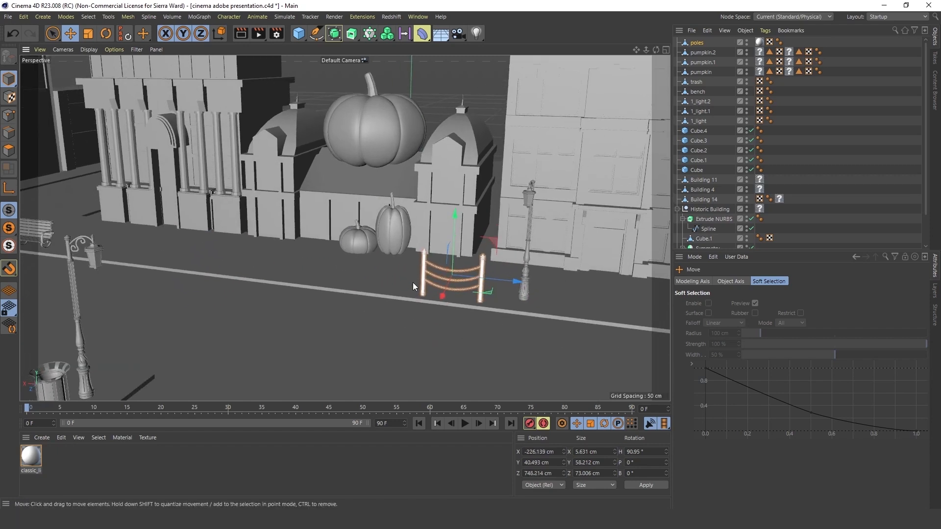
{"action": "scroll", "coordinate": [413, 283], "scroll_direction": "down", "scroll_amount": 2}
{"action": "middle_click_drag", "start_coordinate": [409, 334], "coordinate": [454, 287], "text": "alt"}
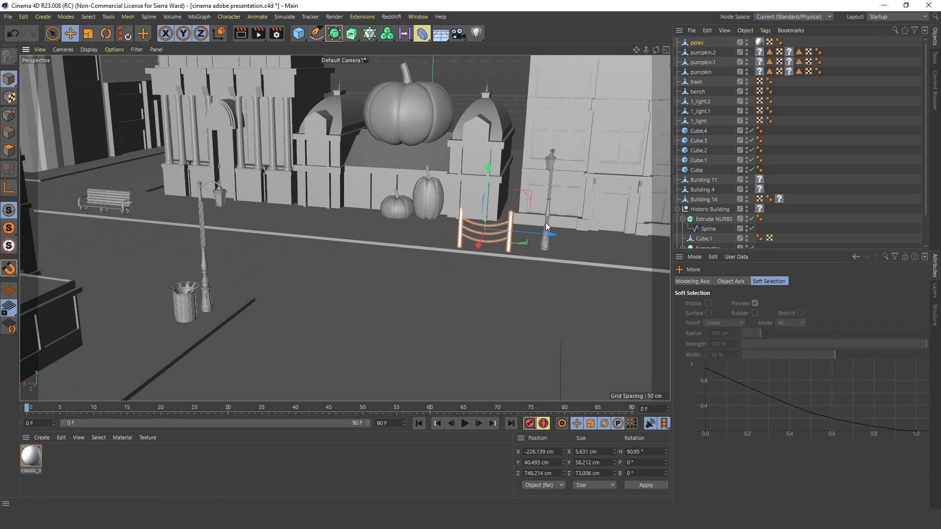
{"action": "key", "text": "t"}
{"action": "left_click_drag", "start_coordinate": [491, 168], "coordinate": [493, 135]}
{"action": "key", "text": "e"}
{"action": "mouse_move", "coordinate": [487, 183]}
{"action": "left_mouse_down"}
{"action": "mouse_move", "coordinate": [489, 151]}
{"action": "mouse_move", "coordinate": [491, 193]}
{"action": "mouse_move", "coordinate": [490, 164]}
{"action": "mouse_move", "coordinate": [491, 179]}
{"action": "left_mouse_up"}
Extend the poles into a continuous fence with three copies past the street lamp and one towards the pumpkins at about X -160 cm
{"action": "key", "text": "t"}
{"action": "key", "text": "e"}
{"action": "left_click_drag", "start_coordinate": [551, 243], "coordinate": [719, 257]}
{"action": "left_click", "coordinate": [460, 228]}
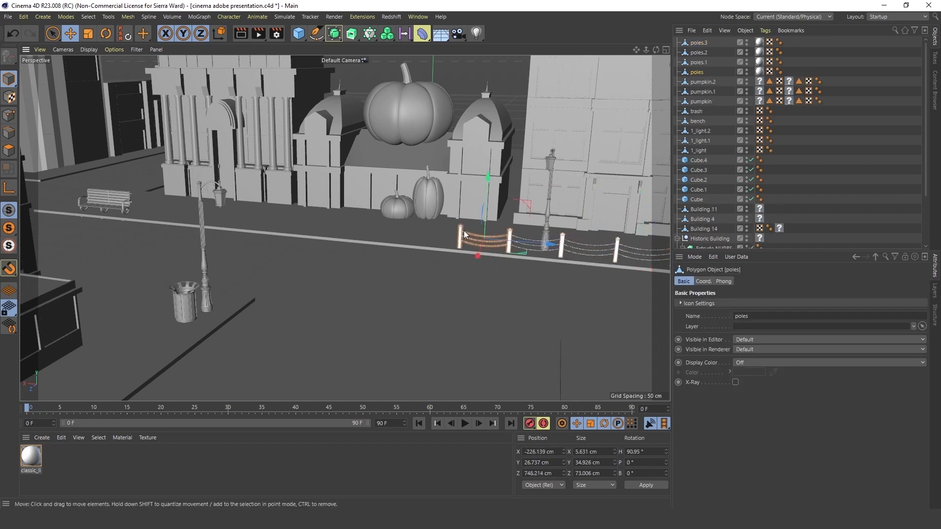
{"action": "left_click_drag", "start_coordinate": [547, 242], "coordinate": [503, 241], "text": "ctrl"}
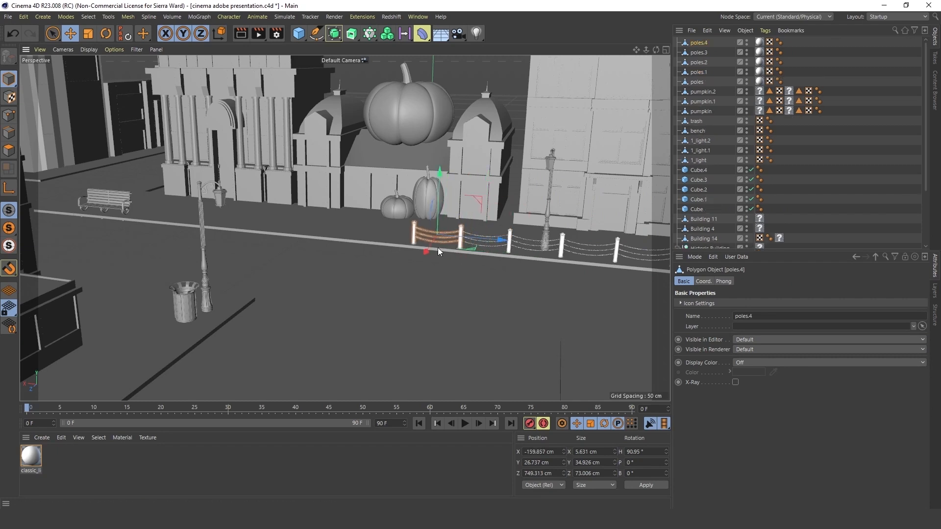
Browse the Vehicles object presets down to the white van and save the project
{"action": "mouse_move", "coordinate": [487, 310]}
{"action": "left_mouse_down", "text": "alt"}
{"action": "mouse_move", "coordinate": [422, 256]}
{"action": "mouse_move", "coordinate": [397, 252]}
{"action": "mouse_move", "coordinate": [486, 288]}
{"action": "mouse_move", "coordinate": [464, 274]}
{"action": "mouse_move", "coordinate": [471, 293]}
{"action": "mouse_move", "coordinate": [488, 287]}
{"action": "mouse_move", "coordinate": [483, 298]}
{"action": "left_mouse_up", "text": "alt"}
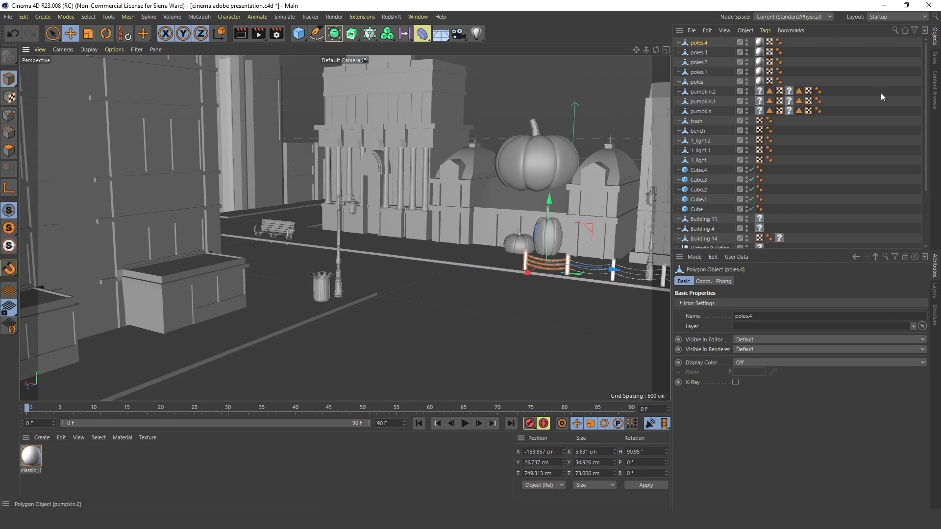
{"action": "left_click", "coordinate": [935, 93]}
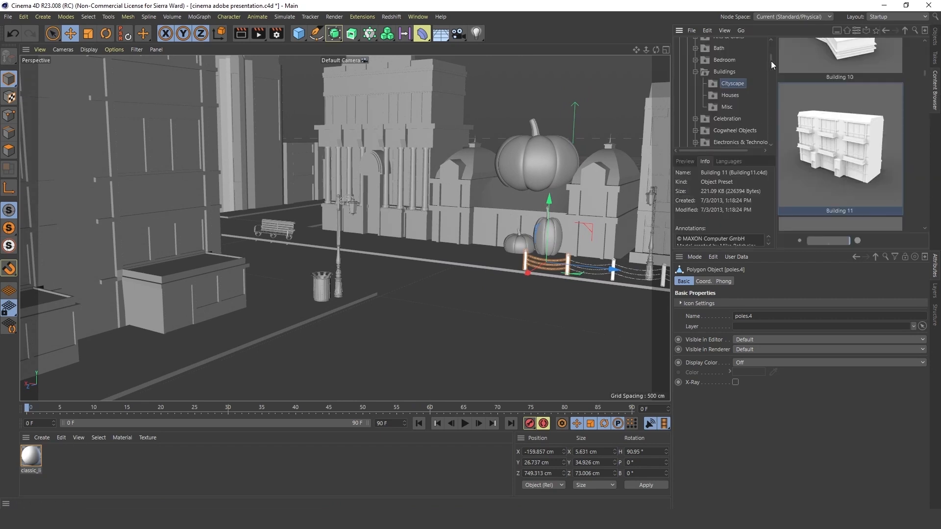
{"action": "left_click_drag", "start_coordinate": [771, 61], "coordinate": [769, 99]}
{"action": "left_click", "coordinate": [723, 98]}
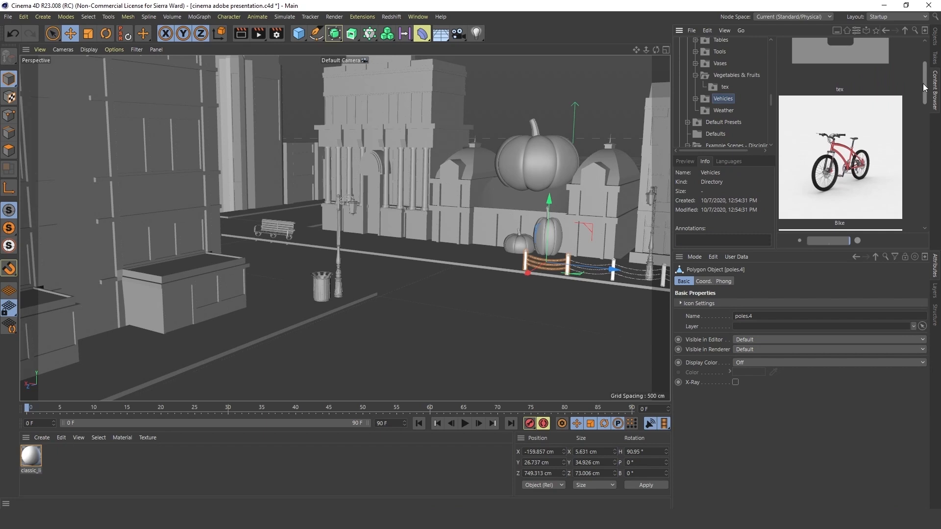
{"action": "mouse_move", "coordinate": [925, 87]}
{"action": "left_mouse_down"}
{"action": "mouse_move", "coordinate": [928, 196]}
{"action": "mouse_move", "coordinate": [907, 143]}
{"action": "mouse_move", "coordinate": [910, 77]}
{"action": "mouse_move", "coordinate": [916, 200]}
{"action": "left_mouse_up"}
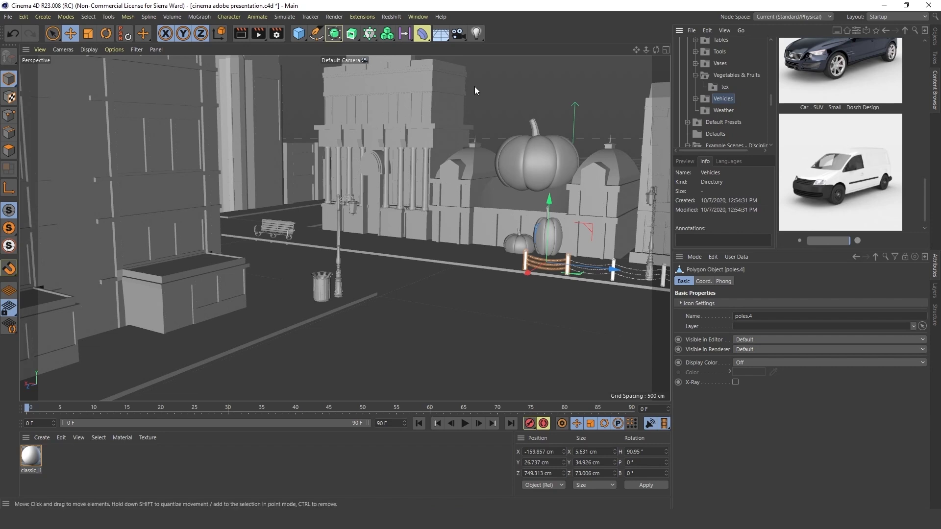
{"action": "left_click", "coordinate": [8, 17]}
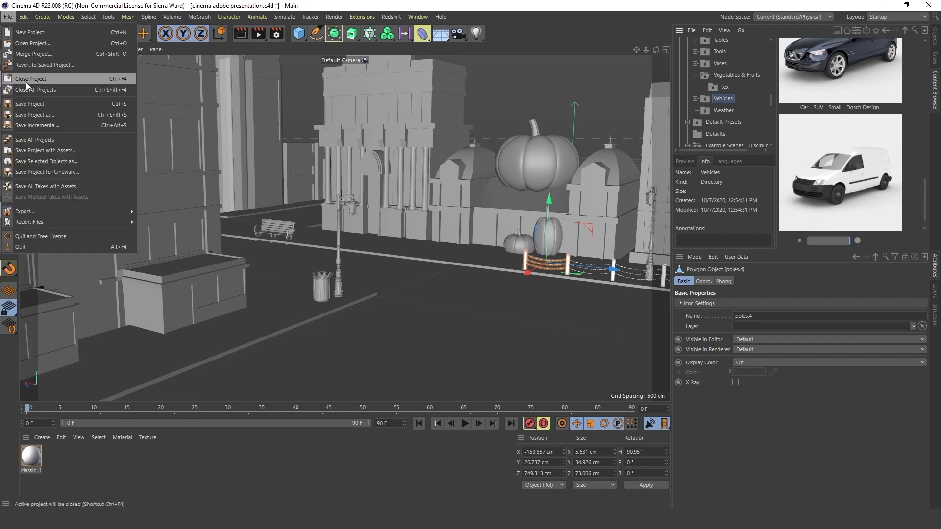
{"action": "left_click", "coordinate": [33, 105]}
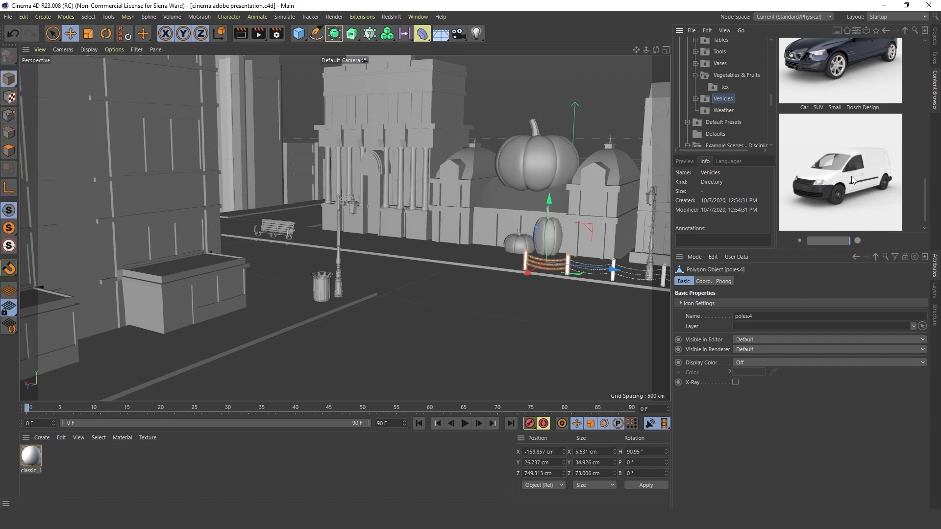
Add the Car - Van preset, placing it on the road at about X -98, Z 914 cm with a heading of about -91°
{"action": "left_click_drag", "start_coordinate": [856, 174], "coordinate": [525, 260]}
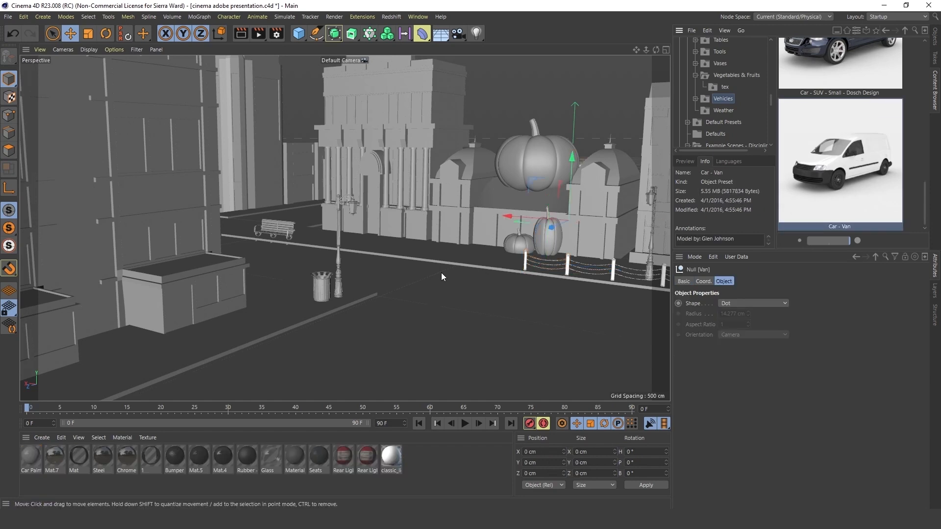
{"action": "left_click_drag", "start_coordinate": [551, 228], "coordinate": [400, 278]}
{"action": "key", "text": "r"}
{"action": "left_click_drag", "start_coordinate": [459, 295], "coordinate": [432, 288]}
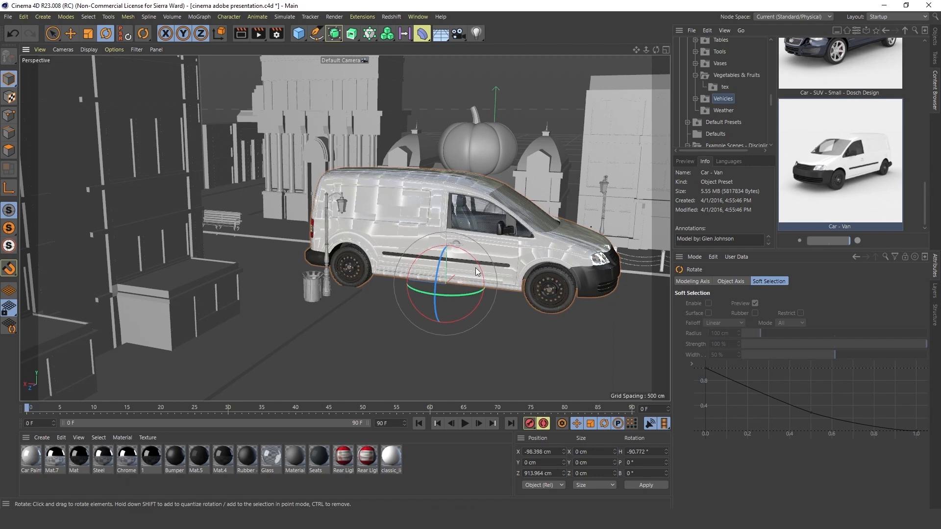
Scale the van down with a taller, shorter body and move it along the road to about X 175, Z 910 cm
{"action": "key", "text": "t"}
{"action": "left_click_drag", "start_coordinate": [431, 243], "coordinate": [416, 268]}
{"action": "left_click_drag", "start_coordinate": [415, 270], "coordinate": [390, 278]}
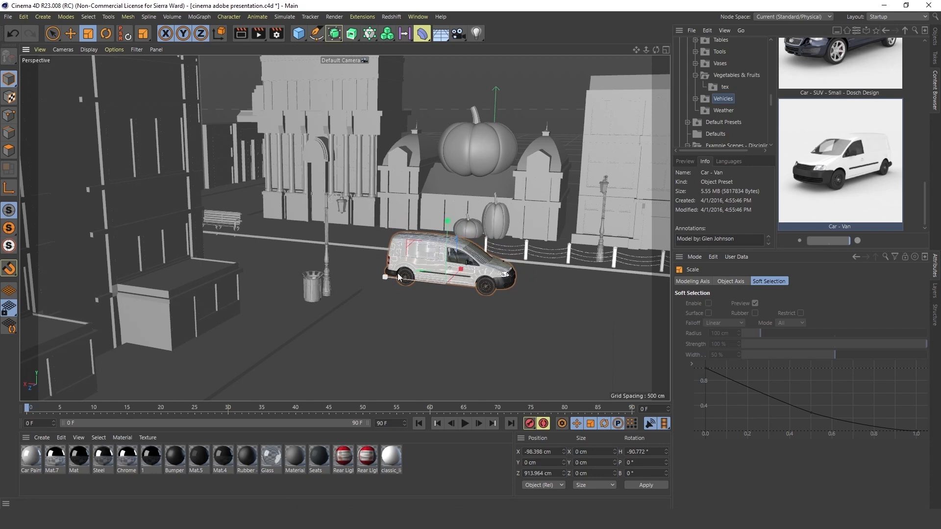
{"action": "left_click_drag", "start_coordinate": [445, 199], "coordinate": [443, 172]}
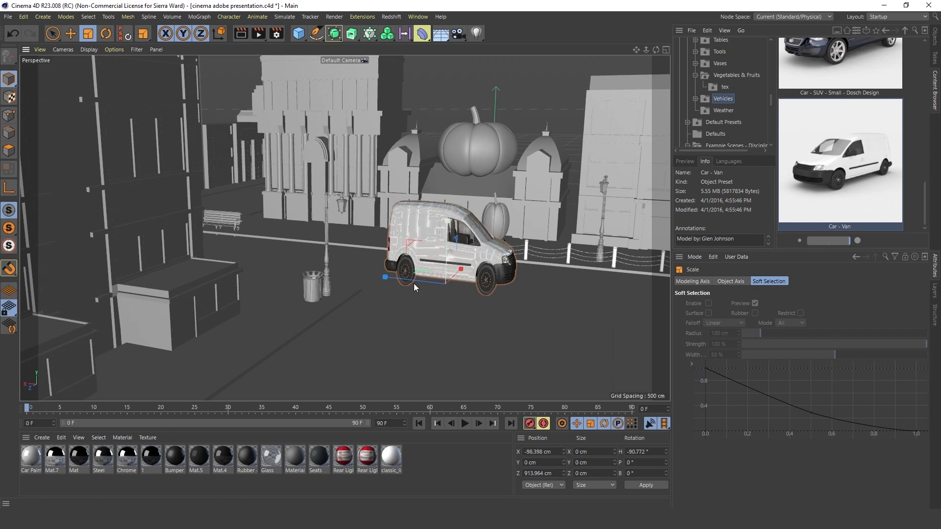
{"action": "left_click_drag", "start_coordinate": [384, 277], "coordinate": [236, 248]}
{"action": "key", "text": "e"}
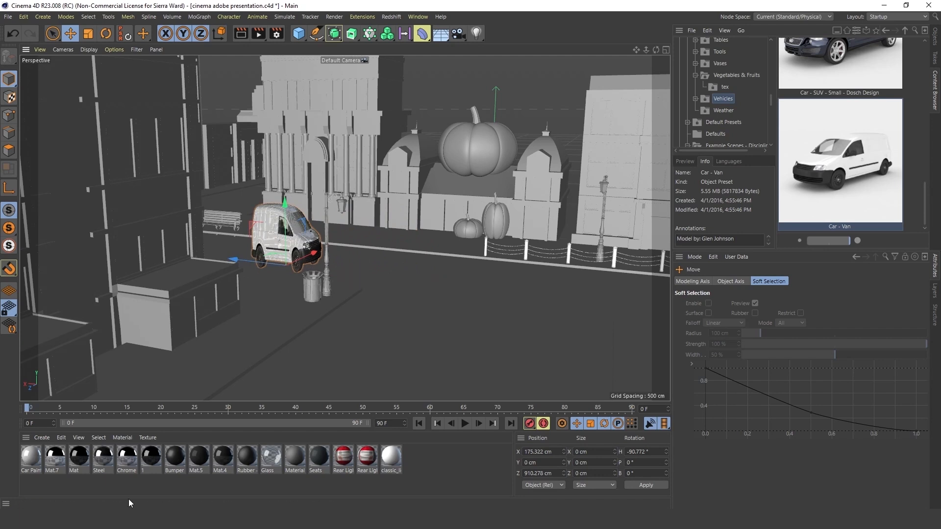
Delete all the van's imported materials together with the poles' material
{"action": "left_click_drag", "start_coordinate": [425, 460], "coordinate": [25, 481]}
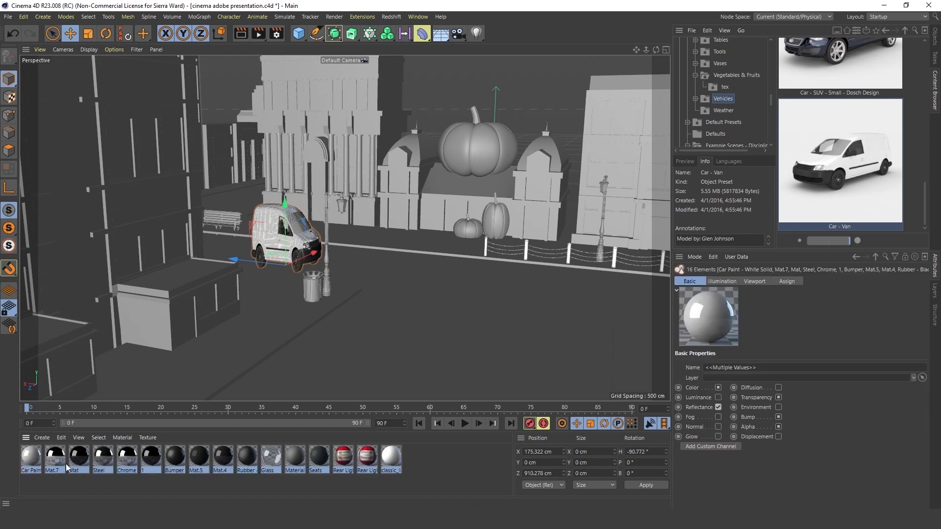
{"action": "key", "text": "Delete"}
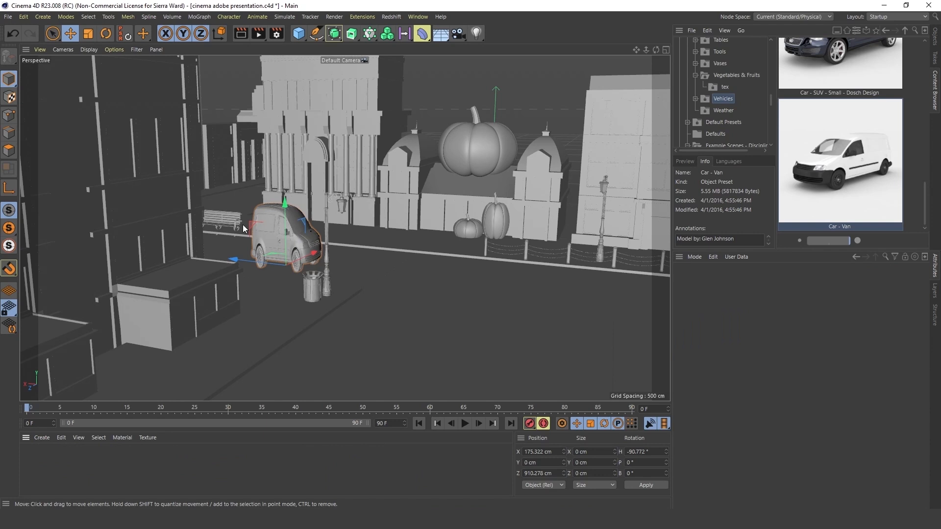
Expand the Van group in the object hierarchy and delete the Main Window surface from the van's side door
{"action": "scroll", "coordinate": [248, 240], "scroll_direction": "up", "scroll_amount": 10}
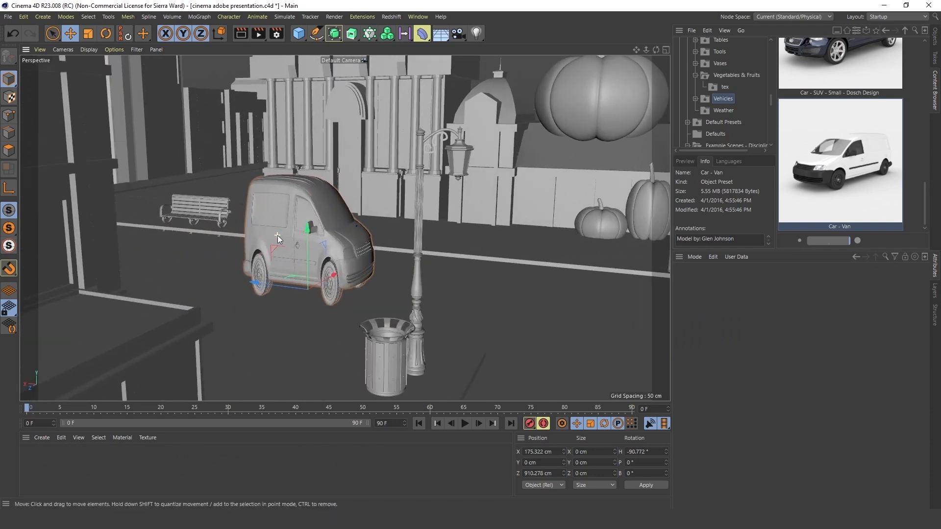
{"action": "left_click", "coordinate": [322, 204]}
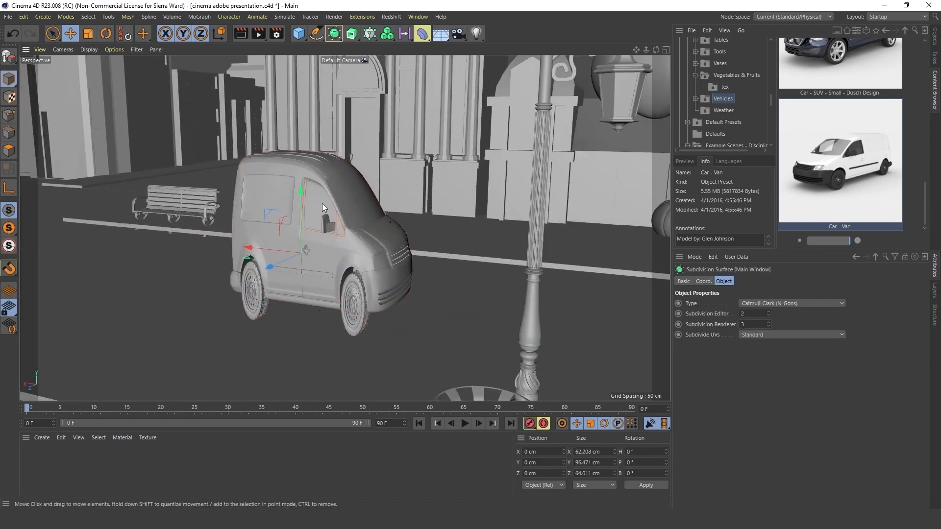
{"action": "left_click", "coordinate": [268, 196]}
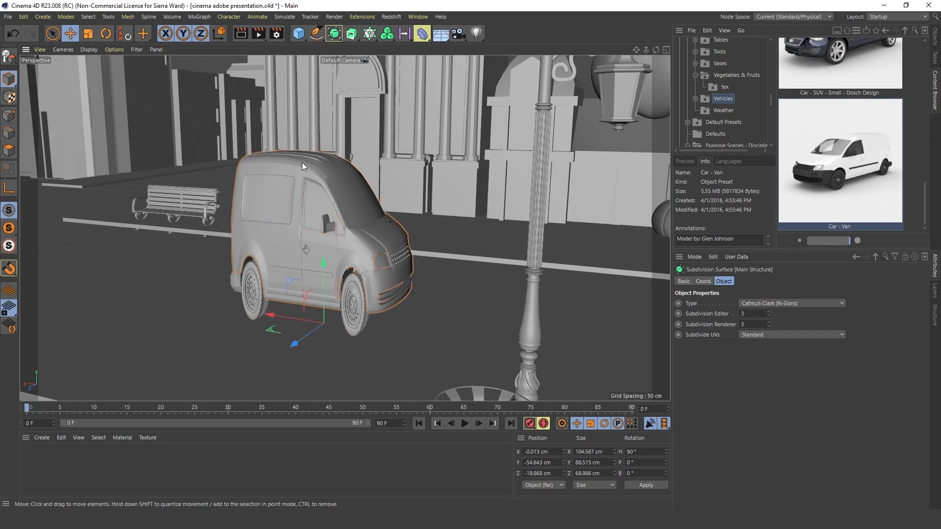
{"action": "left_click", "coordinate": [934, 39]}
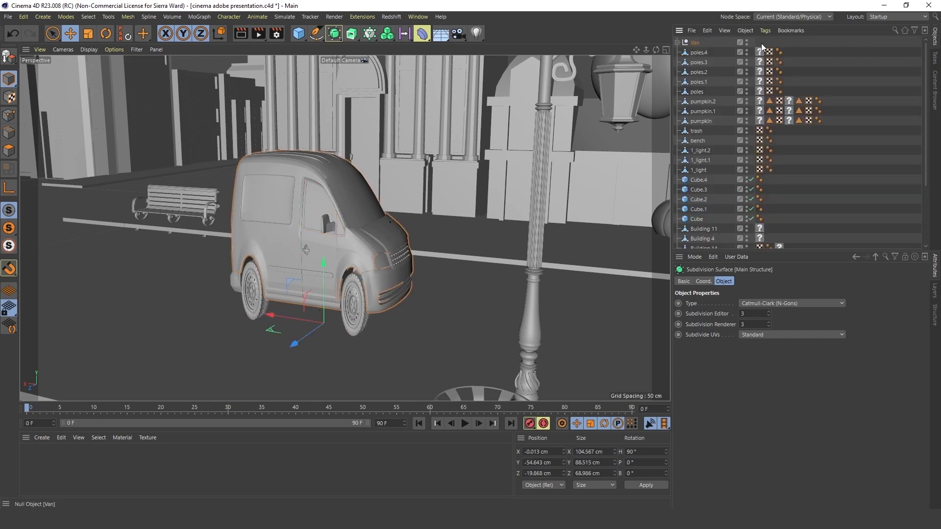
{"action": "left_click", "coordinate": [677, 42]}
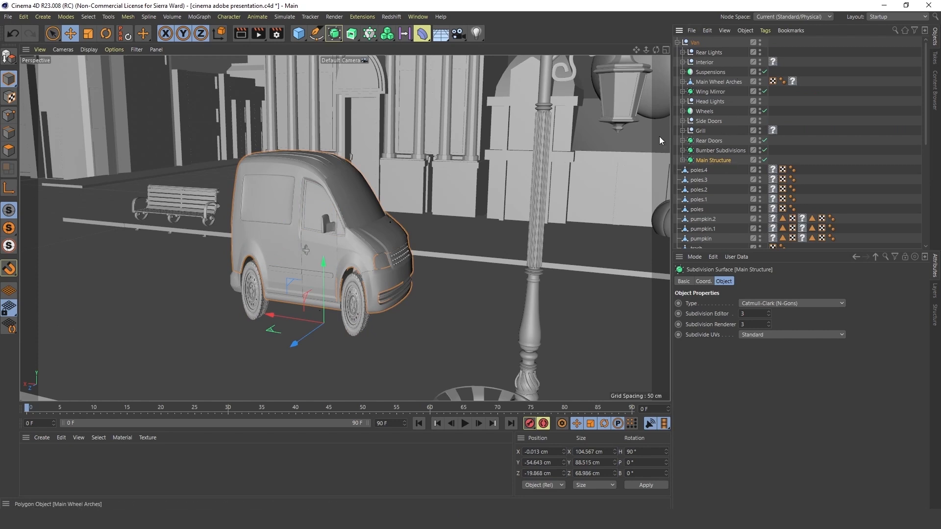
{"action": "left_click", "coordinate": [316, 203]}
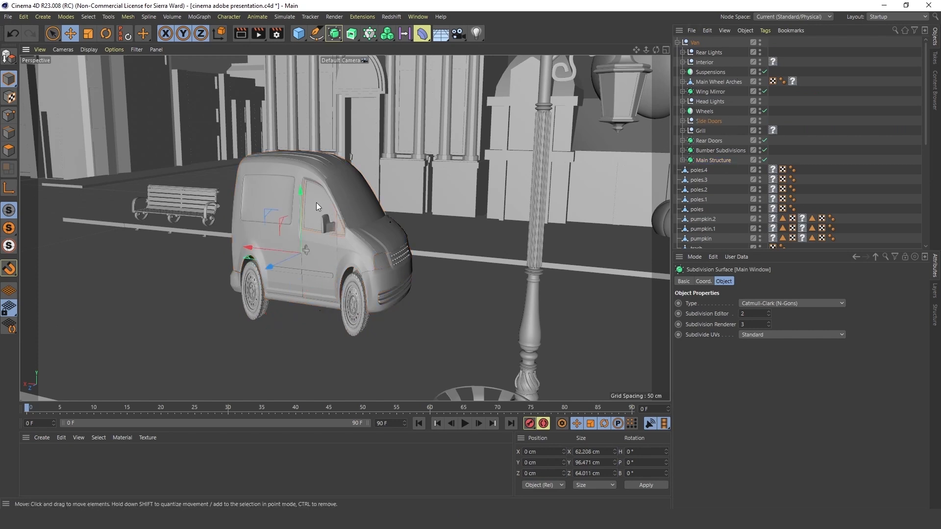
{"action": "key", "text": "Delete"}
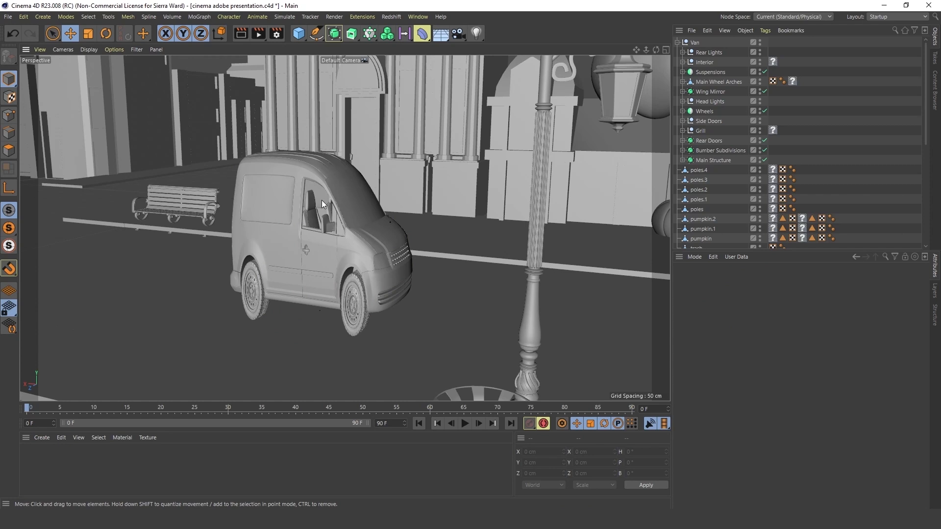
Expand the van's Main Structure group in the object hierarchy and delete its Windscreen surface
{"action": "left_click", "coordinate": [368, 201]}
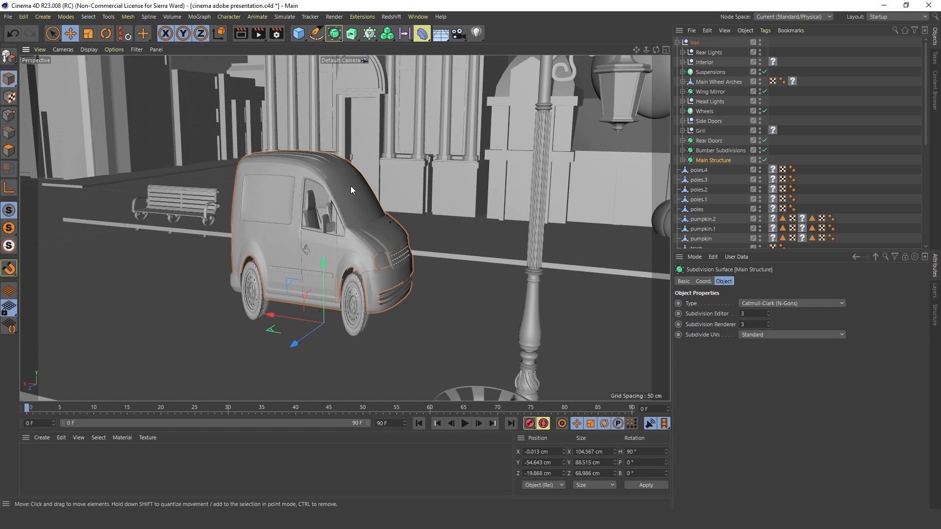
{"action": "left_click", "coordinate": [683, 161]}
{"action": "left_click", "coordinate": [683, 160]}
{"action": "left_click", "coordinate": [682, 160]}
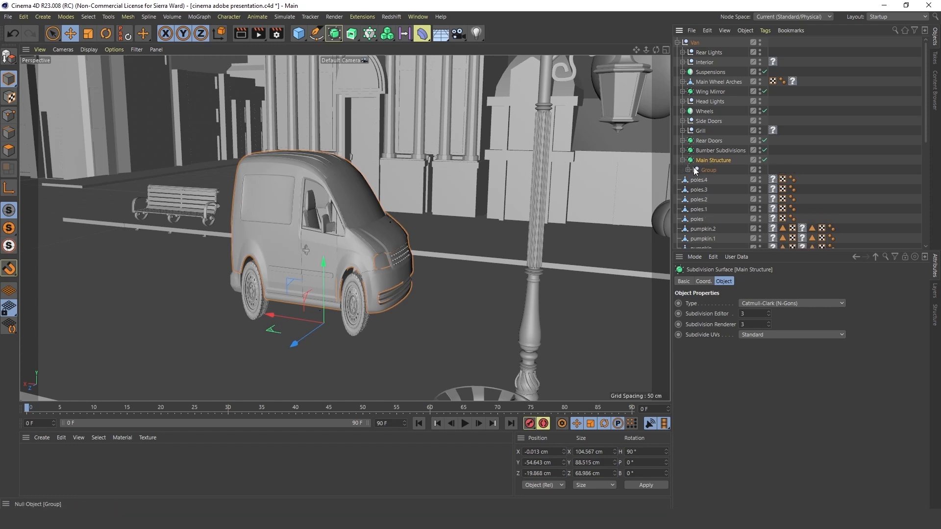
{"action": "left_click", "coordinate": [689, 170]}
{"action": "left_click", "coordinate": [713, 180]}
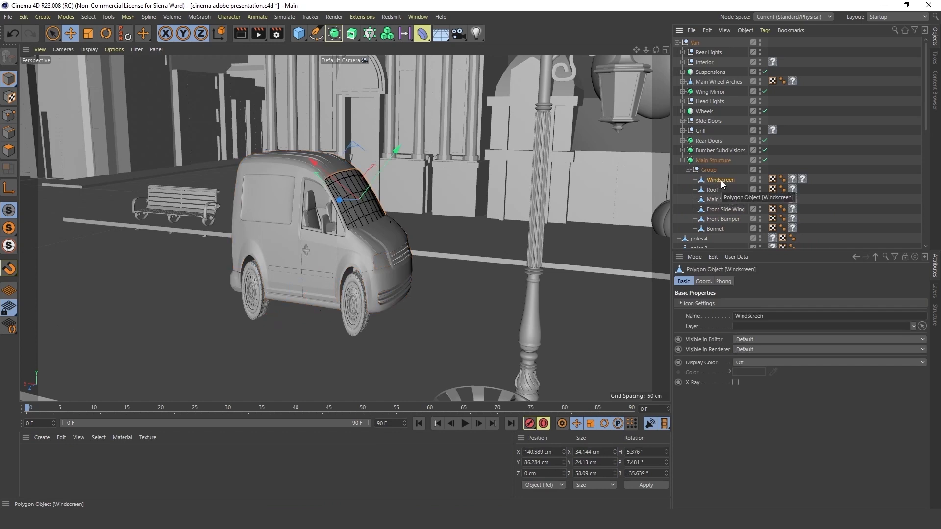
{"action": "key", "text": "Delete"}
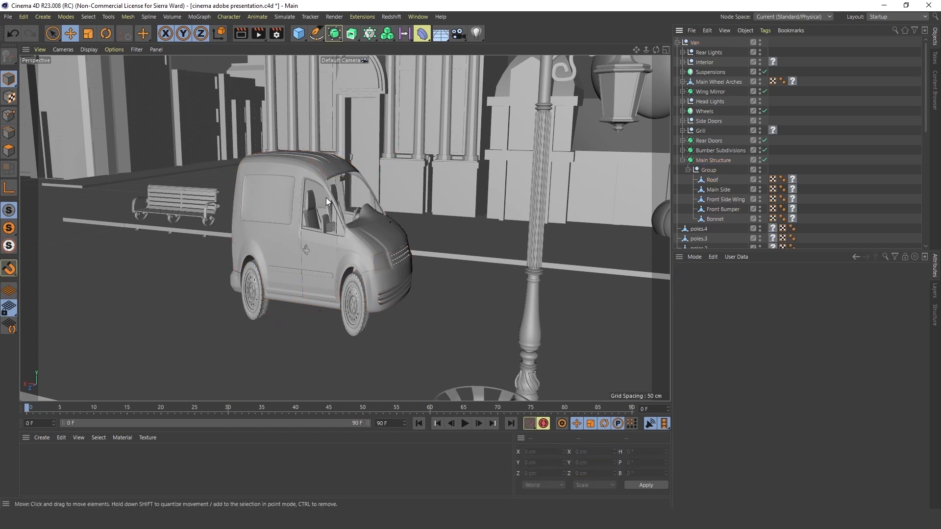
Import the hanging sign FBX model into the scene with the default import settings
{"action": "scroll", "coordinate": [326, 198], "scroll_direction": "down", "scroll_amount": 5}
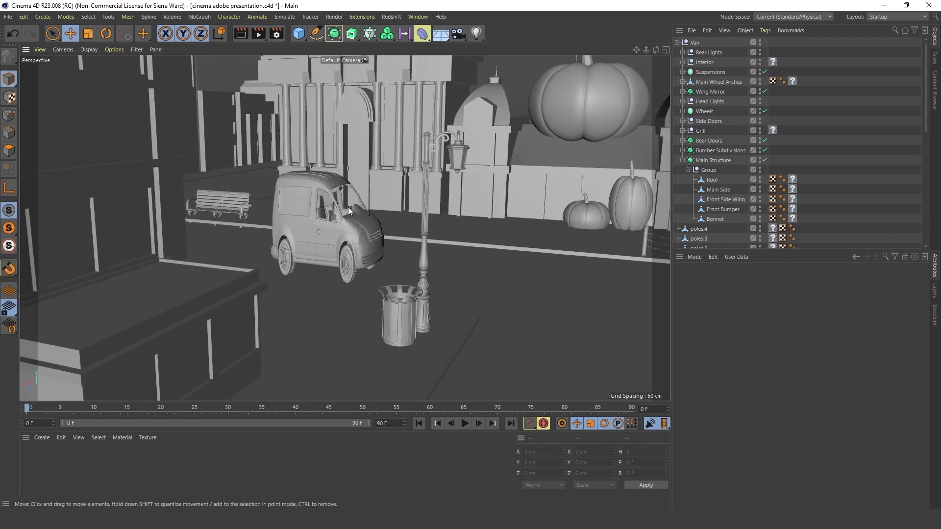
{"action": "scroll", "coordinate": [349, 207], "scroll_direction": "up", "scroll_amount": 6}
{"action": "scroll", "coordinate": [396, 264], "scroll_direction": "down", "scroll_amount": 6}
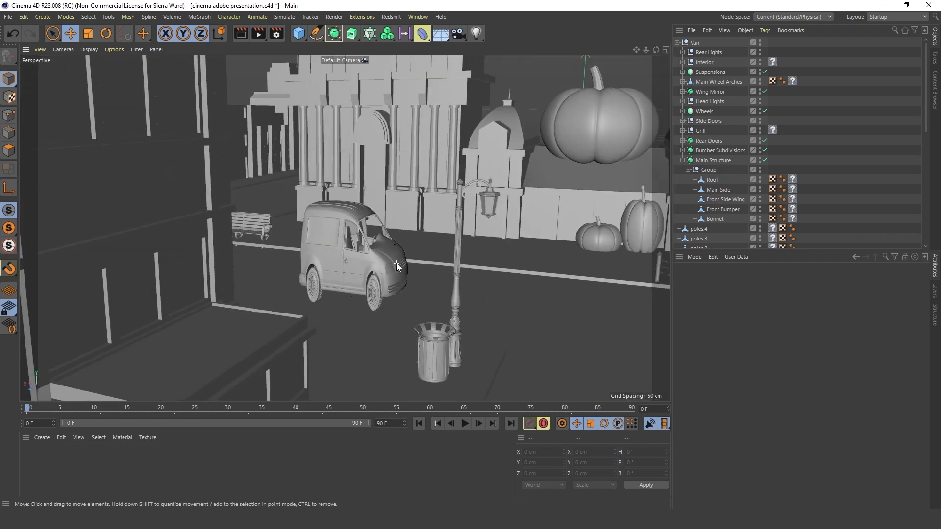
{"action": "scroll", "coordinate": [397, 265], "scroll_direction": "down", "scroll_amount": 2}
{"action": "middle_click_drag", "start_coordinate": [404, 272], "coordinate": [305, 210], "text": "alt"}
{"action": "scroll", "coordinate": [306, 210], "scroll_direction": "down", "scroll_amount": 3}
{"action": "left_click_drag", "start_coordinate": [366, 215], "coordinate": [414, 221], "text": "alt"}
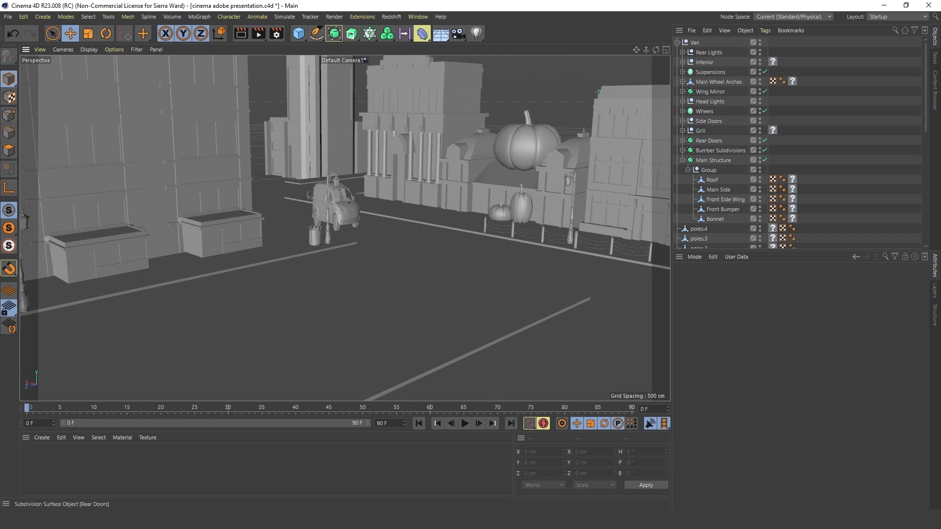
{"action": "left_click_drag", "start_coordinate": [939, 303], "coordinate": [409, 259]}
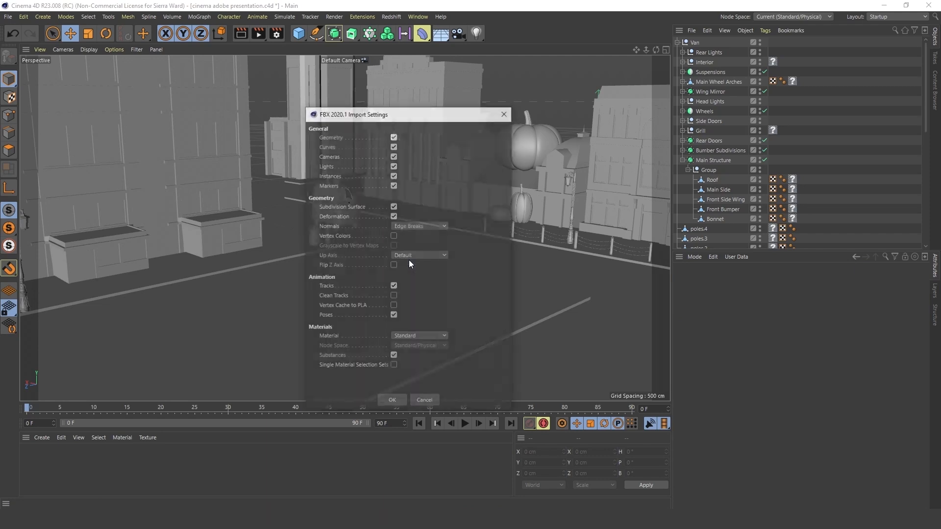
{"action": "left_click", "coordinate": [390, 399]}
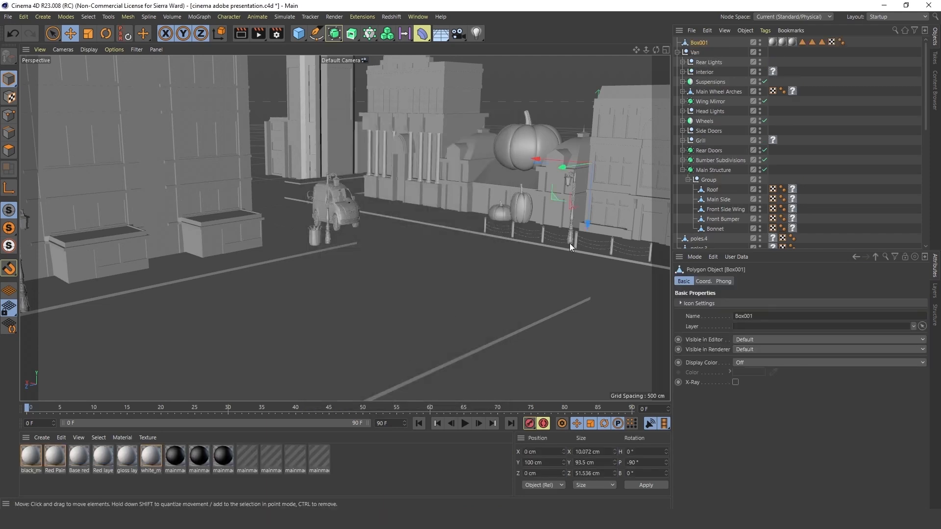
{"action": "middle_click_drag", "start_coordinate": [592, 215], "coordinate": [507, 201], "text": "alt"}
{"action": "left_click_drag", "start_coordinate": [507, 202], "coordinate": [526, 230], "text": "alt"}
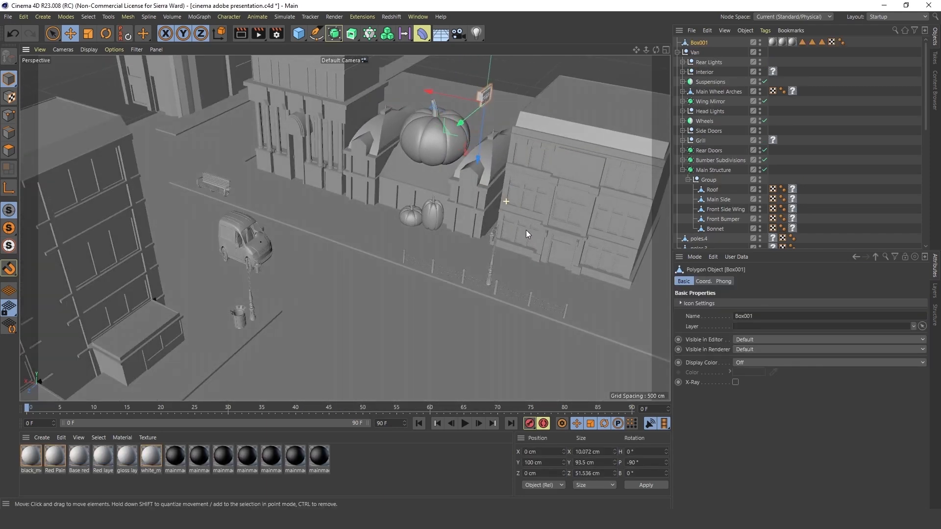
Move the imported sign down and along the street to about Y 54, Z 630 cm, near the domed building
{"action": "left_click_drag", "start_coordinate": [456, 129], "coordinate": [369, 221]}
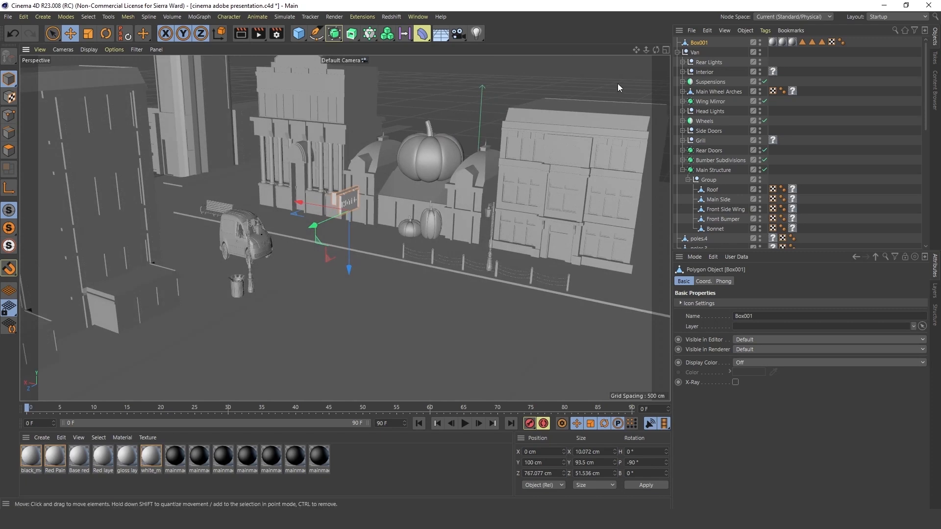
{"action": "left_click_drag", "start_coordinate": [307, 235], "coordinate": [258, 252]}
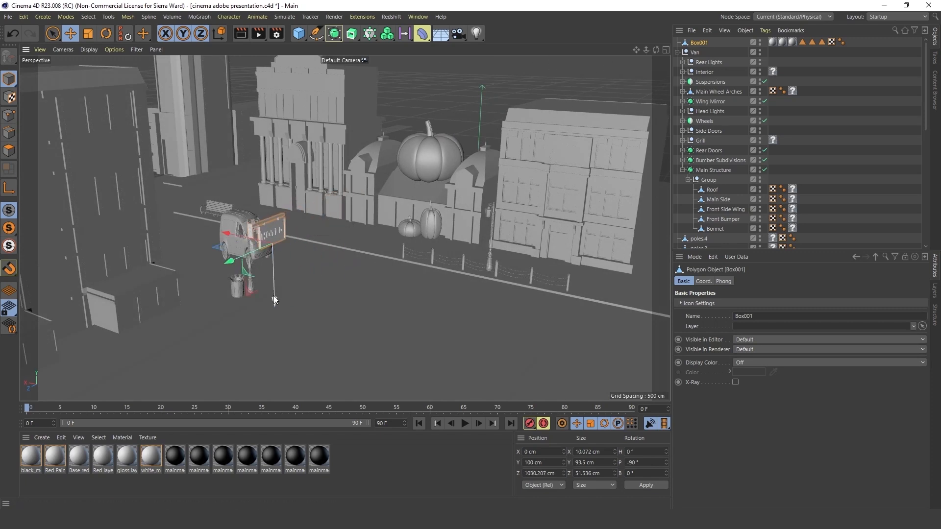
{"action": "left_click_drag", "start_coordinate": [276, 287], "coordinate": [280, 340]}
{"action": "left_click_drag", "start_coordinate": [243, 312], "coordinate": [351, 238]}
{"action": "left_click_drag", "start_coordinate": [371, 279], "coordinate": [374, 273]}
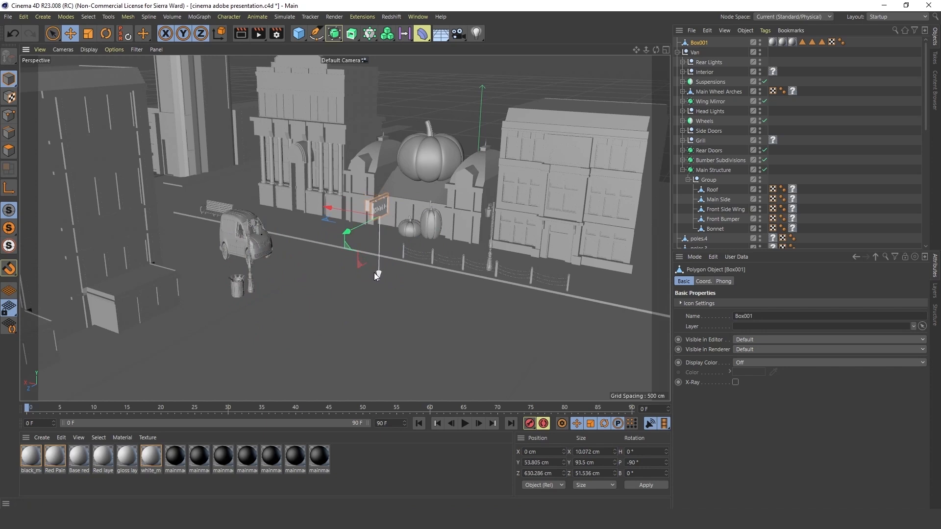
Rotate the sign to a bank of about 177° and move it against the building at about X 90, Y 59, Z 629 cm
{"action": "key", "text": "r"}
{"action": "left_click_drag", "start_coordinate": [396, 227], "coordinate": [384, 266]}
{"action": "key", "text": "e"}
{"action": "left_click_drag", "start_coordinate": [347, 225], "coordinate": [347, 225]}
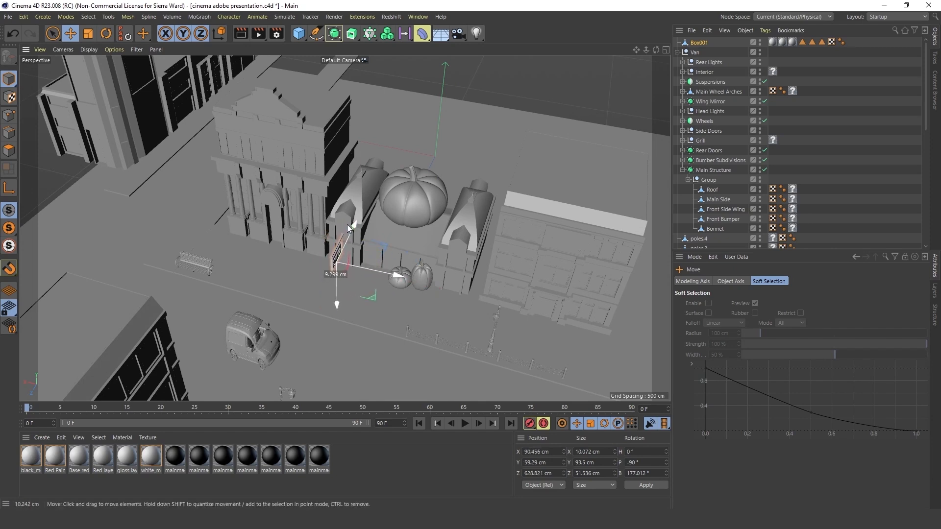
Frame a street-level view with the buildings, van, sign, pumpkins and pole fence all in shot
{"action": "left_click_drag", "start_coordinate": [340, 311], "coordinate": [343, 204], "text": "alt"}
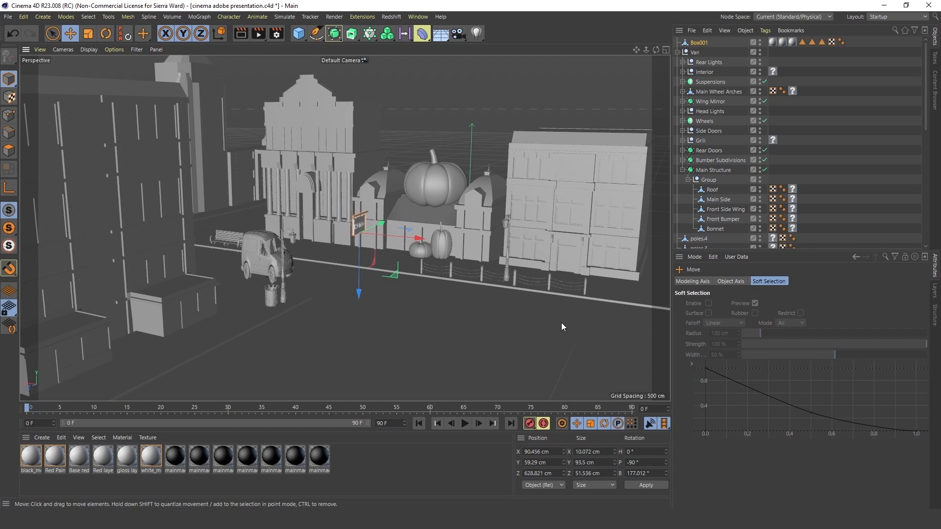
{"action": "left_click_drag", "start_coordinate": [445, 280], "coordinate": [487, 239], "text": "alt"}
{"action": "middle_click_drag", "start_coordinate": [487, 240], "coordinate": [467, 269], "text": "alt"}
{"action": "scroll", "coordinate": [467, 272], "scroll_direction": "up", "scroll_amount": 2}
{"action": "middle_click_drag", "start_coordinate": [415, 256], "coordinate": [420, 267], "text": "alt"}
{"action": "mouse_move", "coordinate": [419, 267]}
{"action": "left_mouse_down", "text": "alt"}
{"action": "mouse_move", "coordinate": [420, 282]}
{"action": "mouse_move", "coordinate": [393, 278]}
{"action": "mouse_move", "coordinate": [421, 285]}
{"action": "left_mouse_up", "text": "alt"}
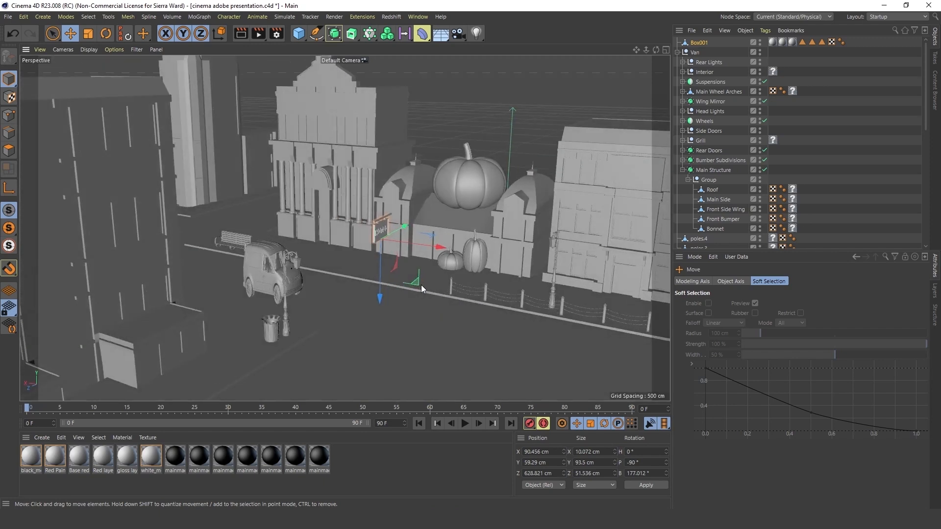
{"action": "middle_click_drag", "start_coordinate": [427, 283], "coordinate": [484, 275], "text": "alt"}
{"action": "left_click_drag", "start_coordinate": [484, 275], "coordinate": [466, 257], "text": "alt"}
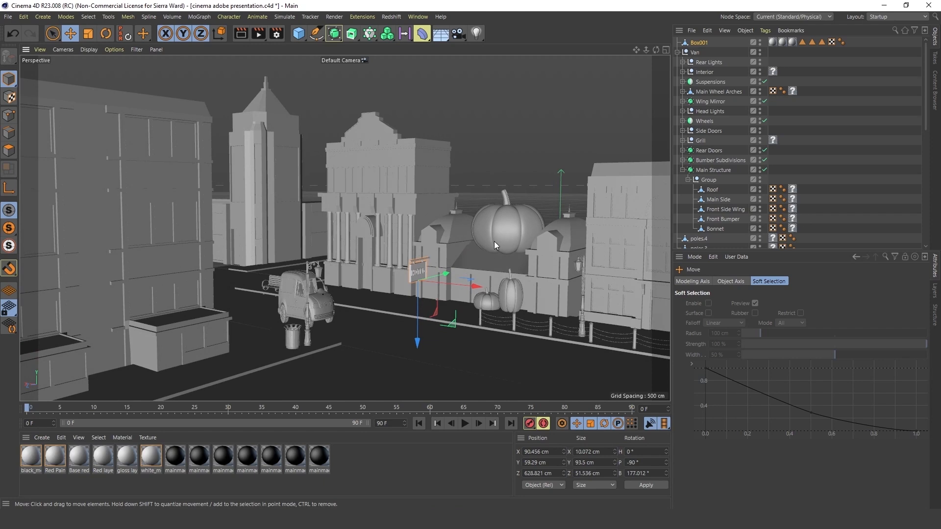
{"action": "middle_click_drag", "start_coordinate": [492, 235], "coordinate": [500, 211], "text": "alt"}
{"action": "left_click_drag", "start_coordinate": [500, 210], "coordinate": [495, 228], "text": "alt"}
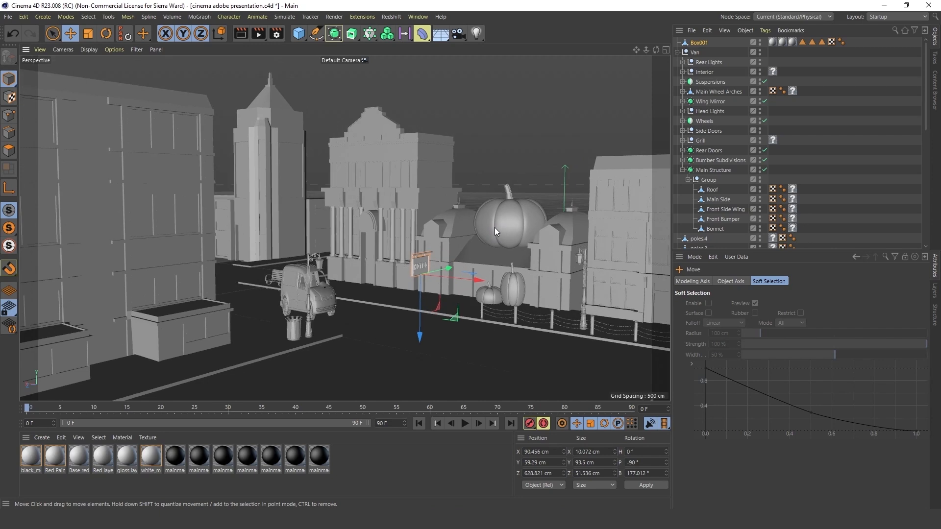
{"action": "middle_click_drag", "start_coordinate": [446, 245], "coordinate": [461, 237], "text": "alt"}
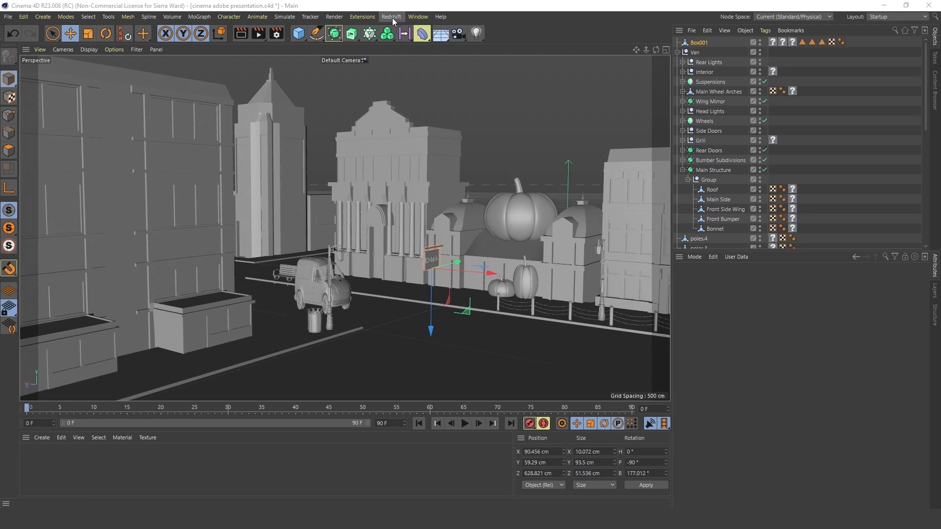
Add a Standard Redshift camera from the current view and look through it
{"action": "left_click", "coordinate": [391, 17]}
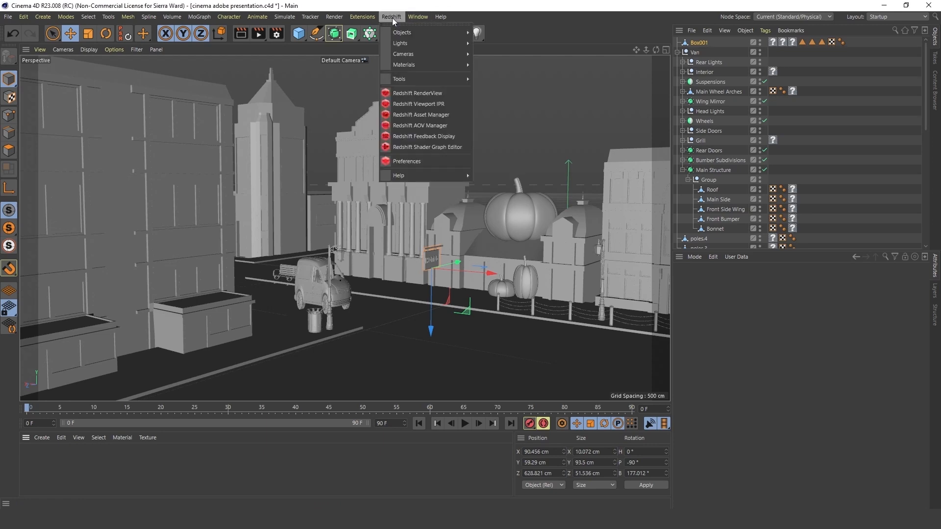
{"action": "mouse_move", "coordinate": [410, 55]}
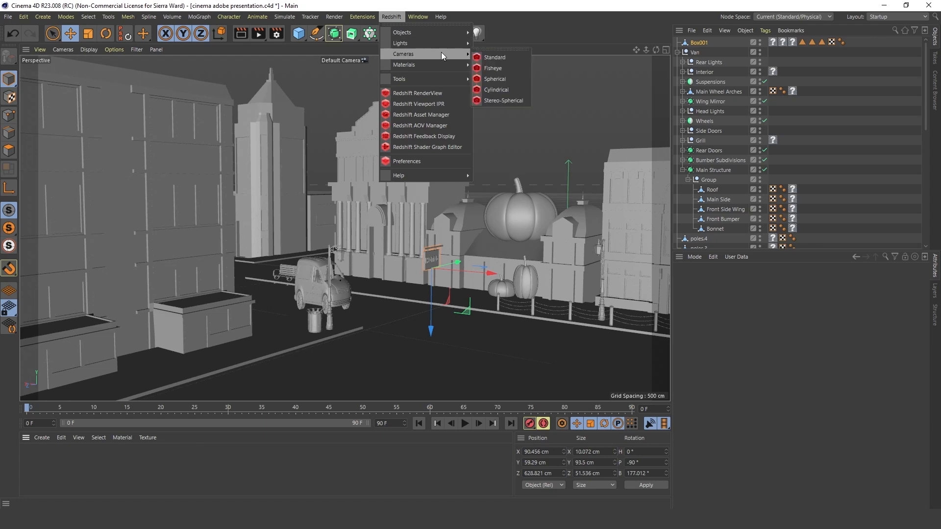
{"action": "left_click", "coordinate": [502, 57]}
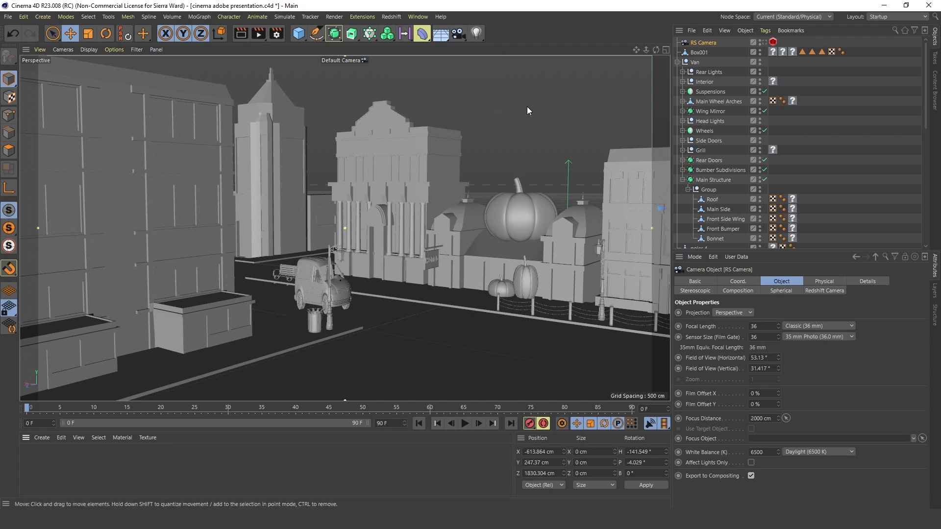
{"action": "left_click", "coordinate": [764, 42]}
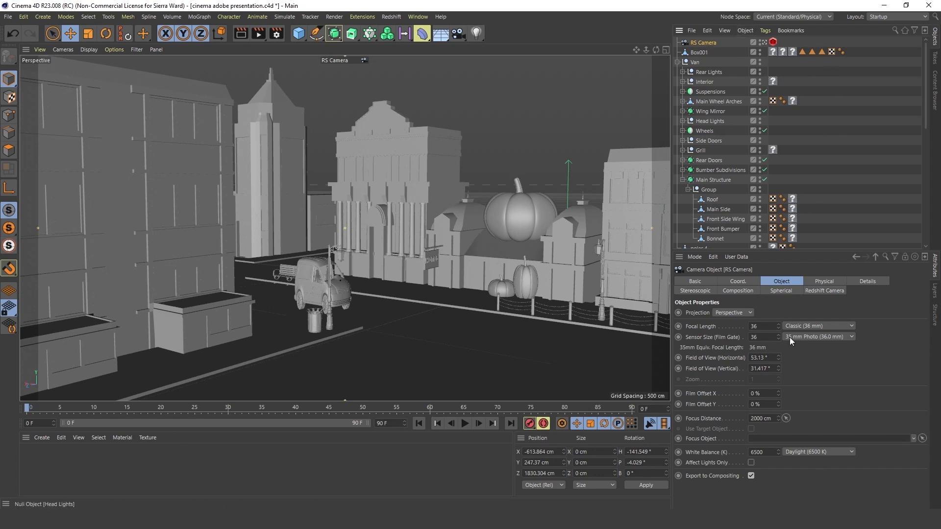
Open the Redshift RenderView beside the viewport and start the live IPR render
{"action": "left_click", "coordinate": [389, 17]}
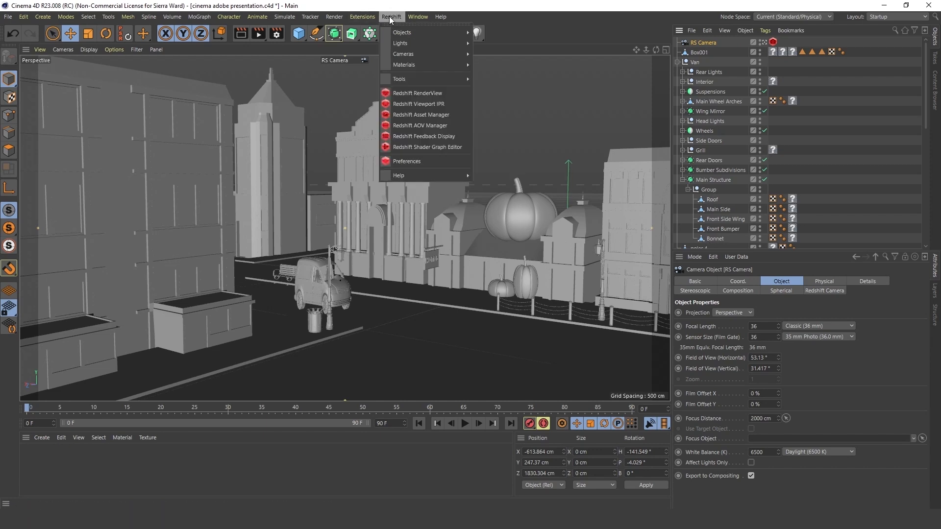
{"action": "left_click", "coordinate": [429, 93]}
{"action": "left_click_drag", "start_coordinate": [429, 9], "coordinate": [710, 101]}
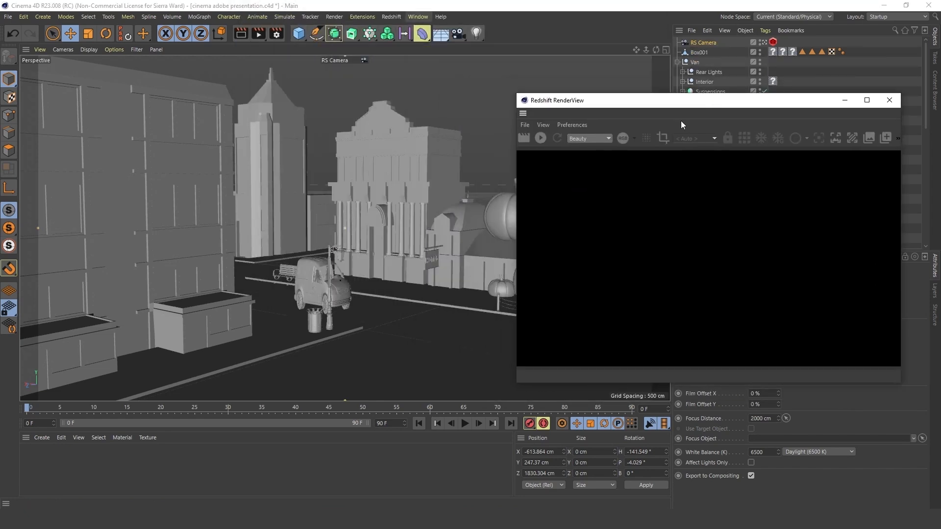
{"action": "left_click", "coordinate": [542, 139]}
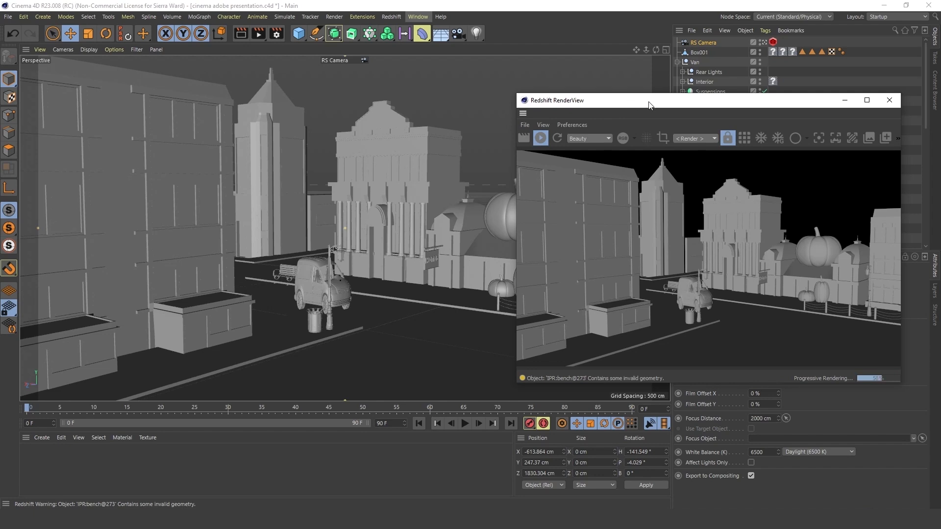
Dock the Redshift RenderView between the object hierarchy and the attributes, and enlarge its area
{"action": "left_click_drag", "start_coordinate": [651, 105], "coordinate": [396, 110]}
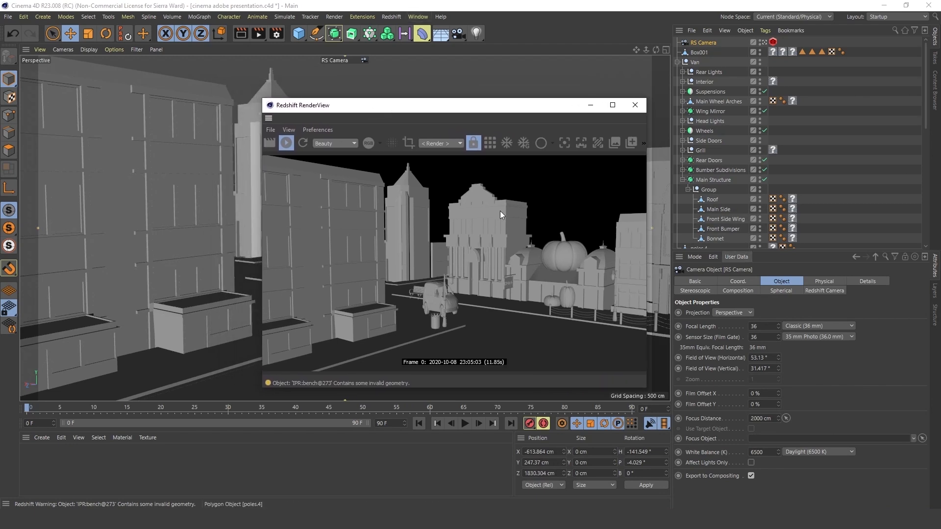
{"action": "left_click_drag", "start_coordinate": [423, 111], "coordinate": [733, 295]}
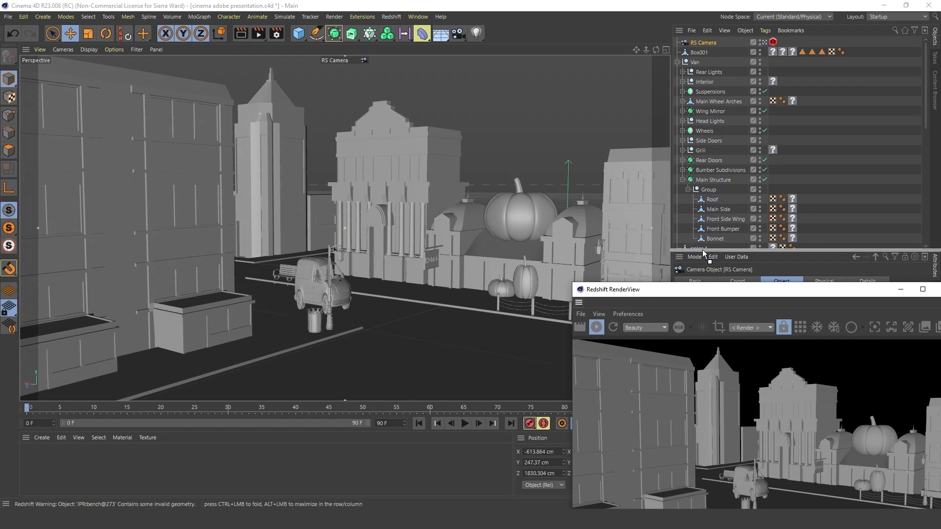
{"action": "left_click_drag", "start_coordinate": [702, 249], "coordinate": [701, 249]}
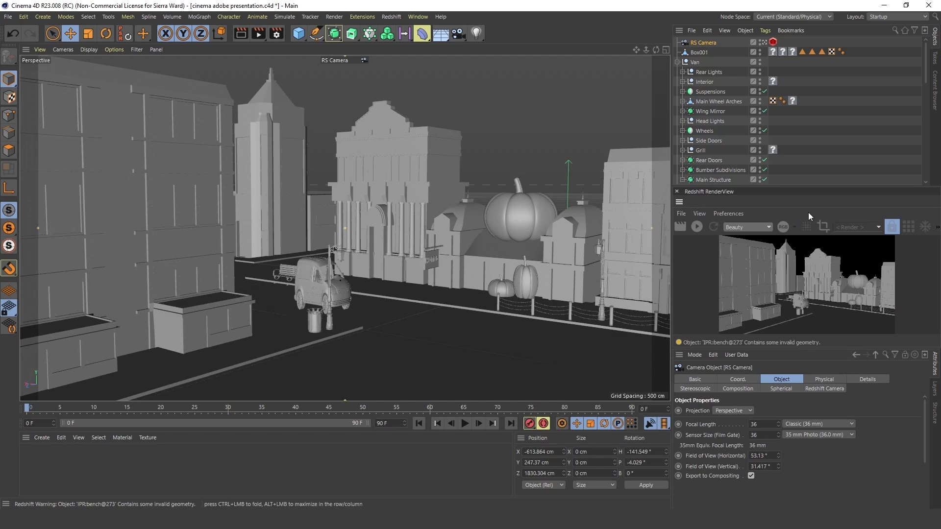
{"action": "left_click_drag", "start_coordinate": [825, 186], "coordinate": [820, 163]}
{"action": "left_click_drag", "start_coordinate": [806, 348], "coordinate": [808, 364]}
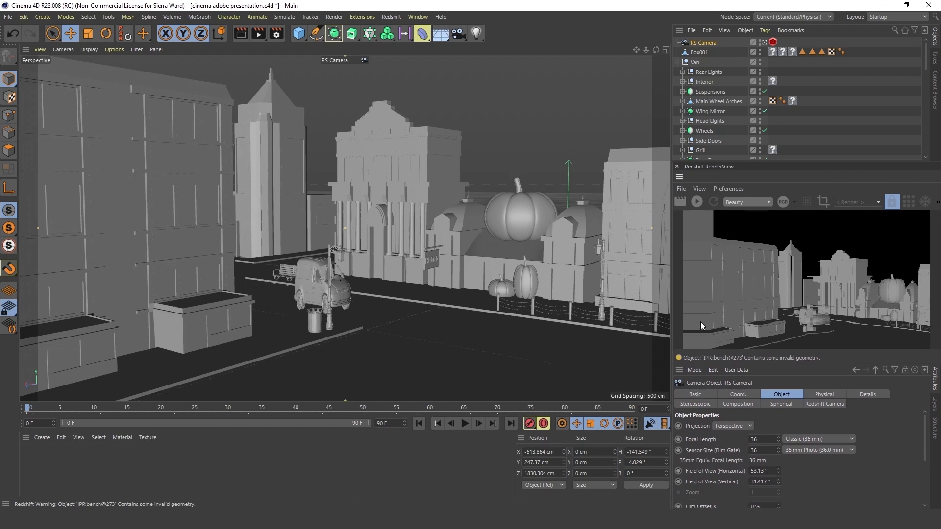
Restart the live IPR render in the docked RenderView and save the project
{"action": "left_click", "coordinate": [697, 202]}
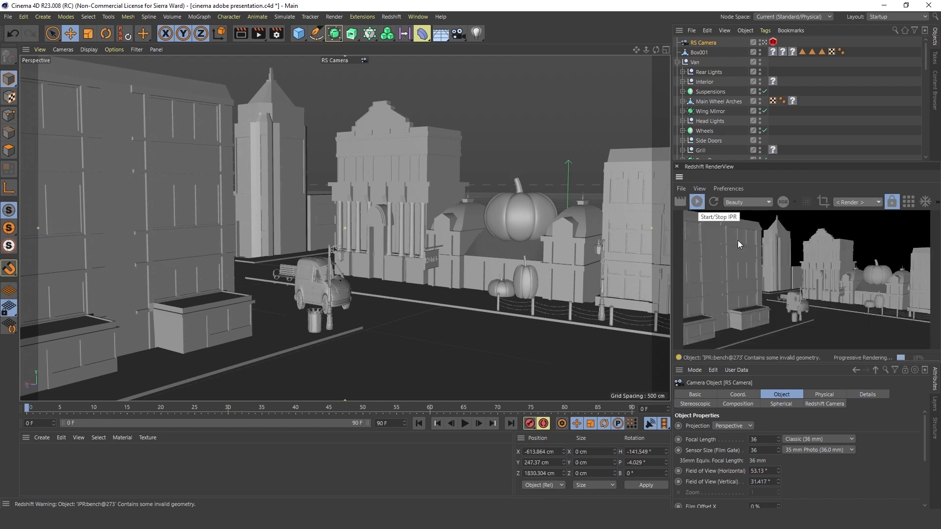
{"action": "left_click", "coordinate": [11, 18]}
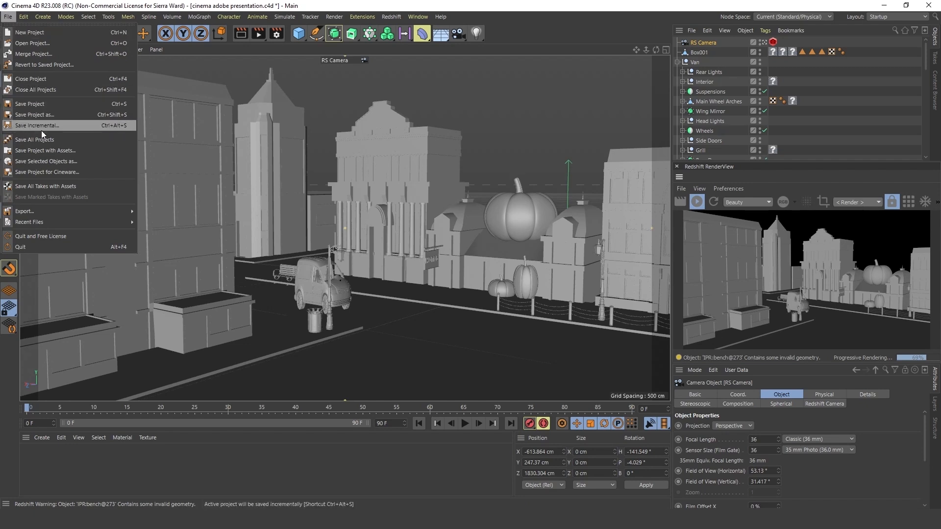
{"action": "left_click", "coordinate": [45, 103]}
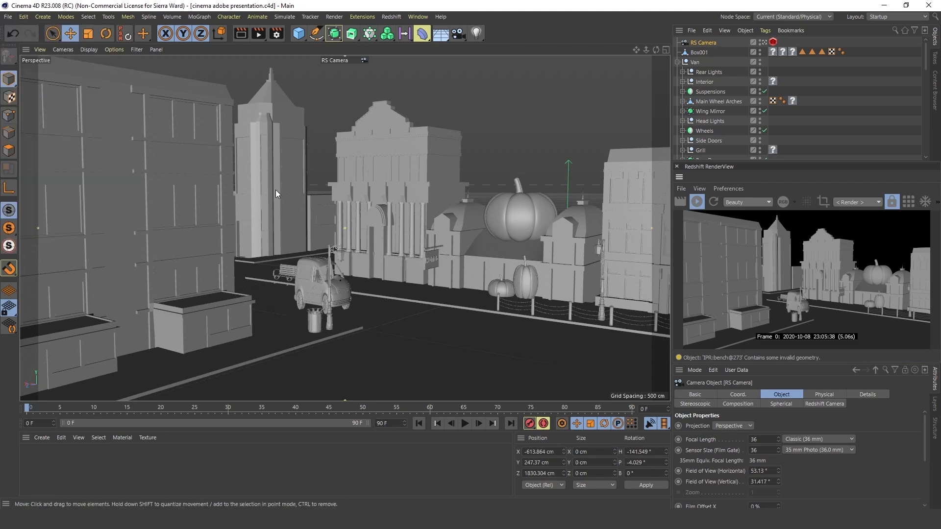
Leave the RS Camera view to see the camera from outside, and set its focal length to Super Wide (15 mm)
{"action": "mouse_move", "coordinate": [330, 200]}
{"action": "left_mouse_down", "text": "alt"}
{"action": "mouse_move", "coordinate": [356, 231]}
{"action": "mouse_move", "coordinate": [322, 196]}
{"action": "mouse_move", "coordinate": [331, 201]}
{"action": "left_mouse_up", "text": "alt"}
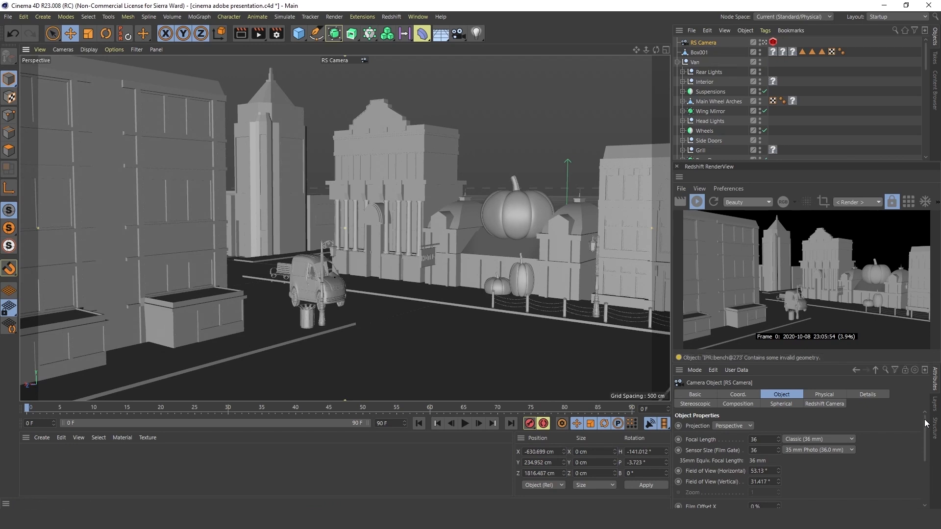
{"action": "mouse_move", "coordinate": [925, 420]}
{"action": "left_mouse_down"}
{"action": "mouse_move", "coordinate": [928, 432]}
{"action": "mouse_move", "coordinate": [927, 418]}
{"action": "left_mouse_up"}
{"action": "left_click", "coordinate": [813, 439]}
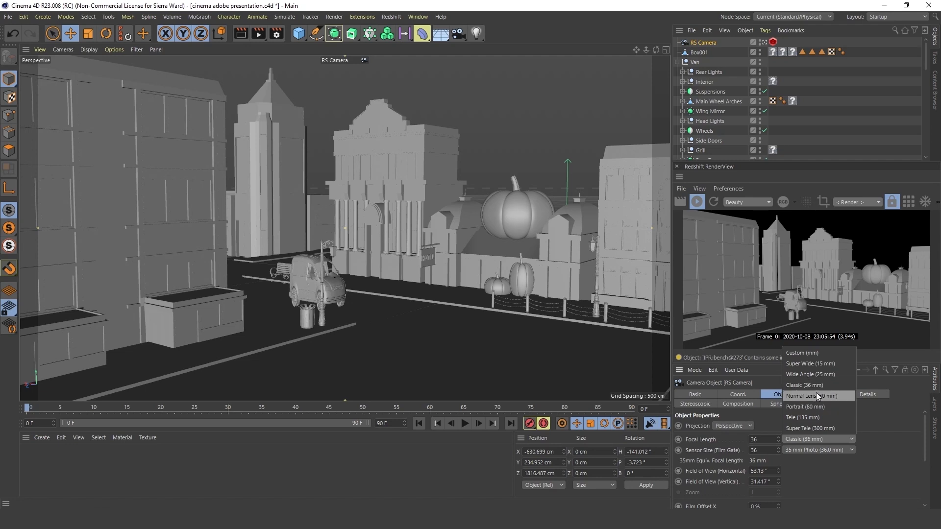
{"action": "left_click", "coordinate": [765, 42]}
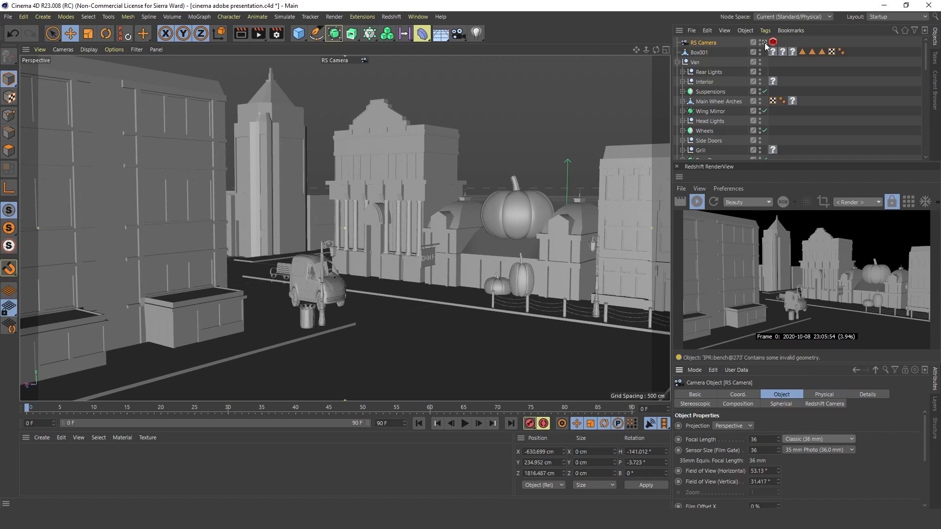
{"action": "left_click", "coordinate": [765, 42]}
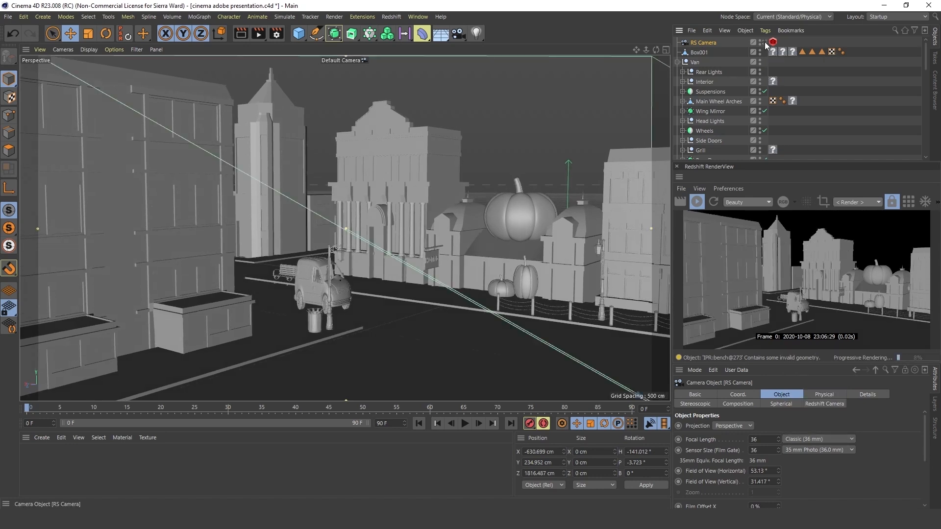
{"action": "scroll", "coordinate": [426, 231], "scroll_direction": "down", "scroll_amount": 7}
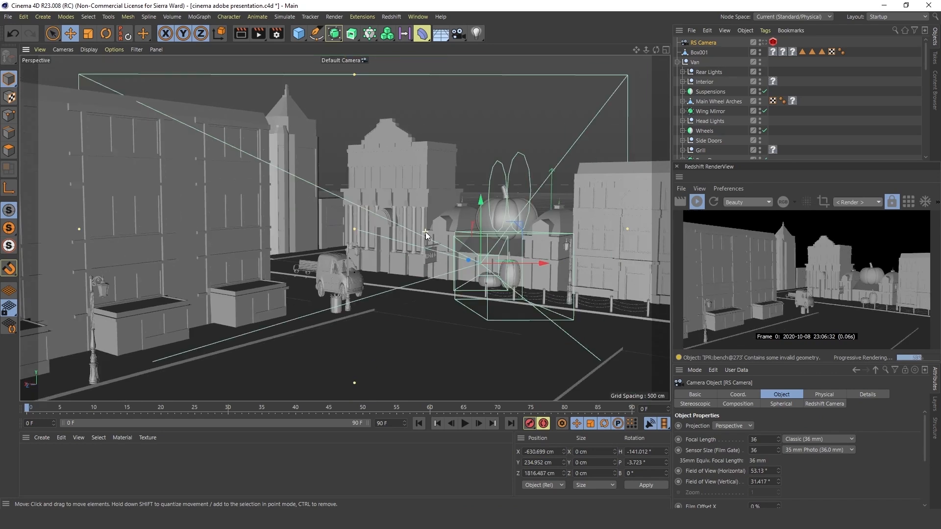
{"action": "left_click_drag", "start_coordinate": [357, 219], "coordinate": [408, 256], "text": "alt"}
{"action": "left_click", "coordinate": [851, 440]}
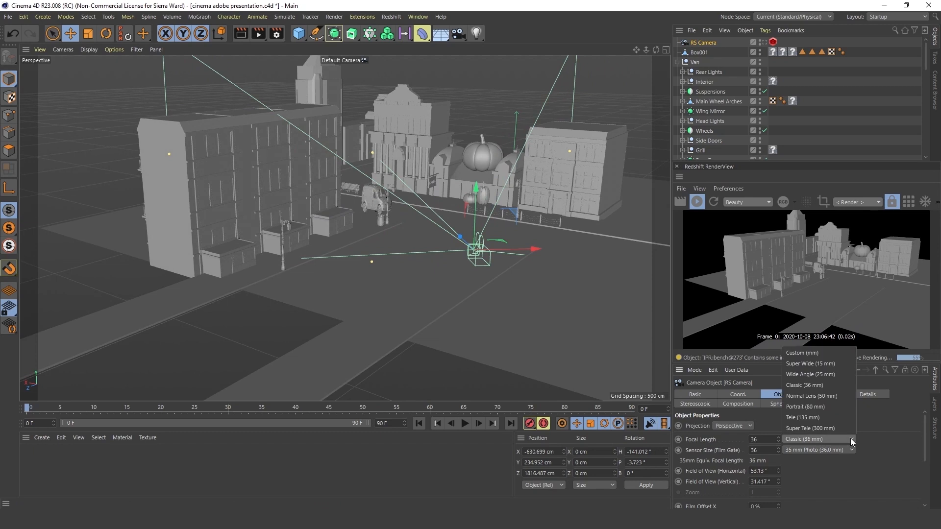
{"action": "left_click", "coordinate": [822, 364]}
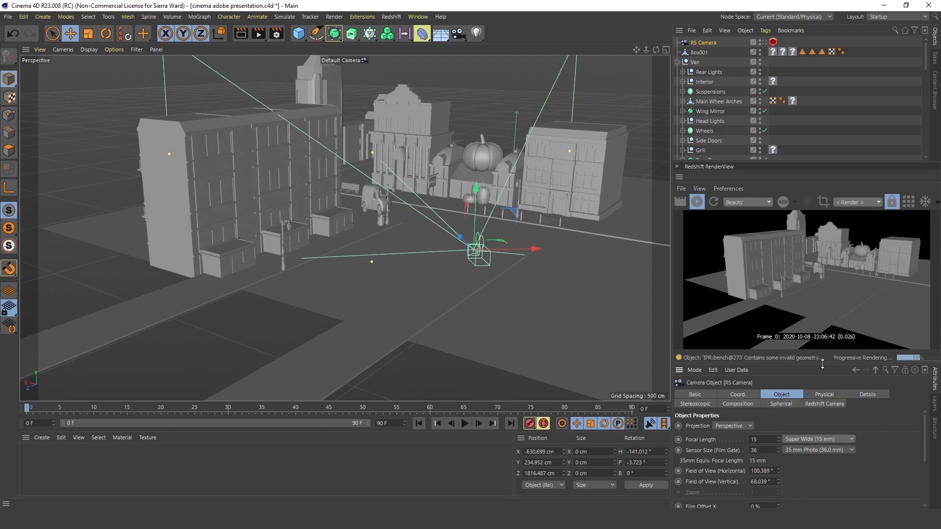
Compare the wide field of view from outside and through the RS Camera, and set its focal length to Classic (36 mm)
{"action": "scroll", "coordinate": [483, 224], "scroll_direction": "down", "scroll_amount": 2}
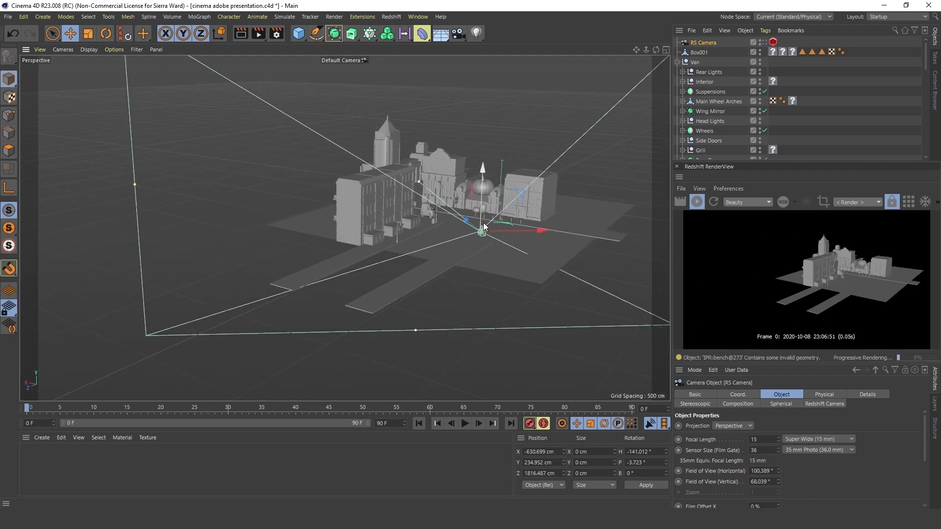
{"action": "left_click_drag", "start_coordinate": [484, 223], "coordinate": [472, 254], "text": "alt"}
{"action": "scroll", "coordinate": [472, 253], "scroll_direction": "up", "scroll_amount": 1}
{"action": "scroll", "coordinate": [471, 252], "scroll_direction": "up", "scroll_amount": 2}
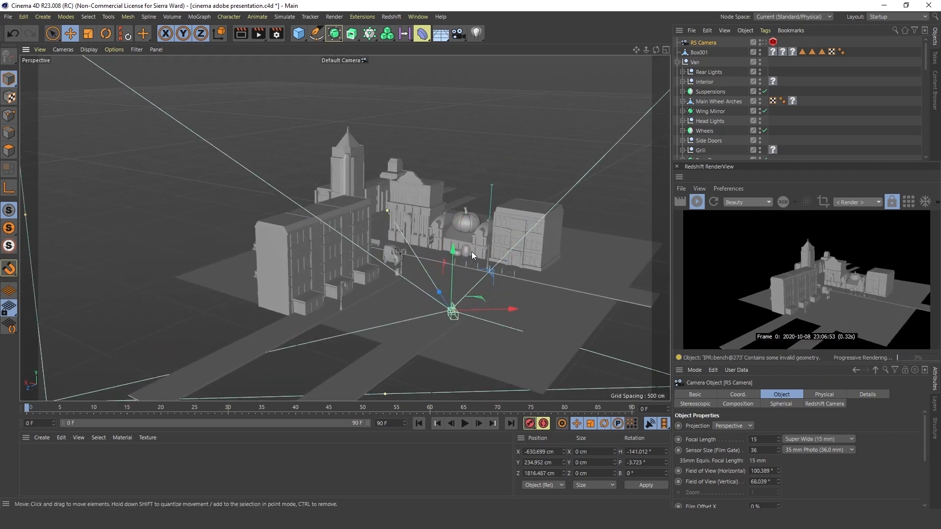
{"action": "left_click", "coordinate": [763, 42]}
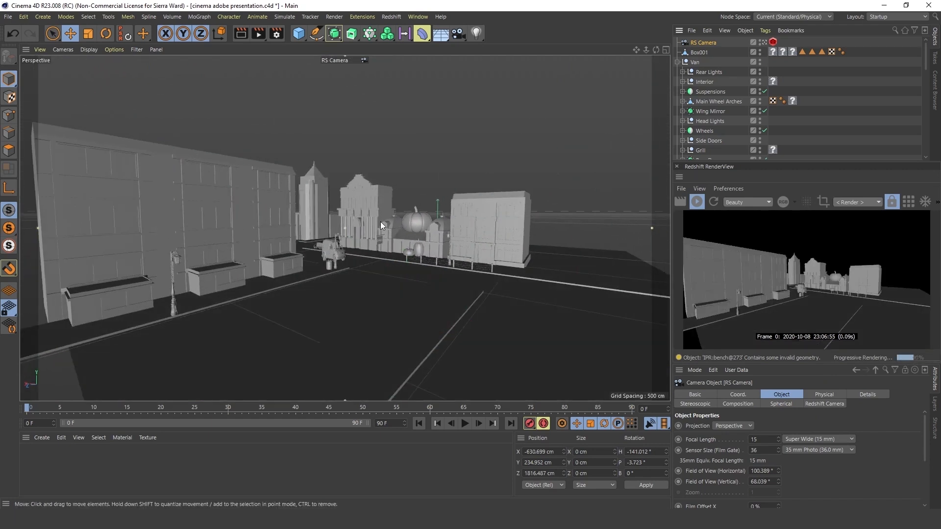
{"action": "left_click", "coordinate": [852, 439]}
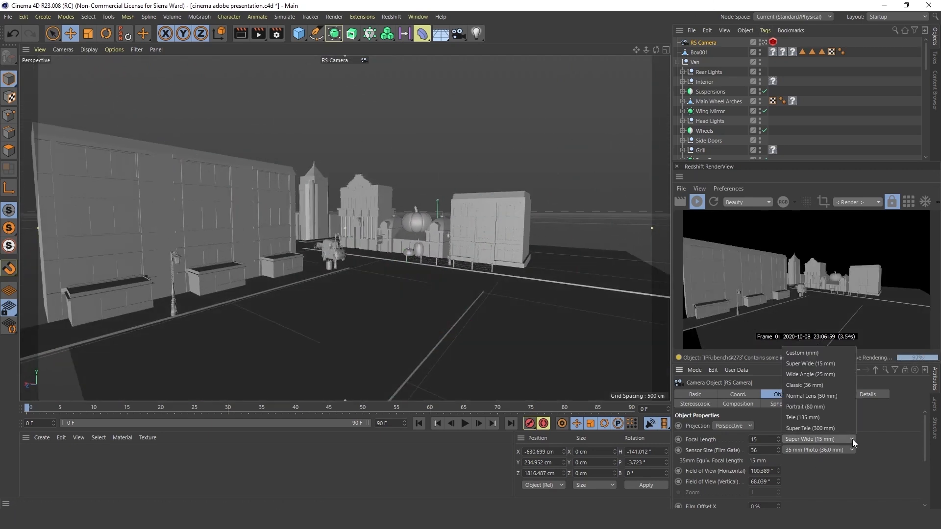
{"action": "left_click", "coordinate": [837, 386]}
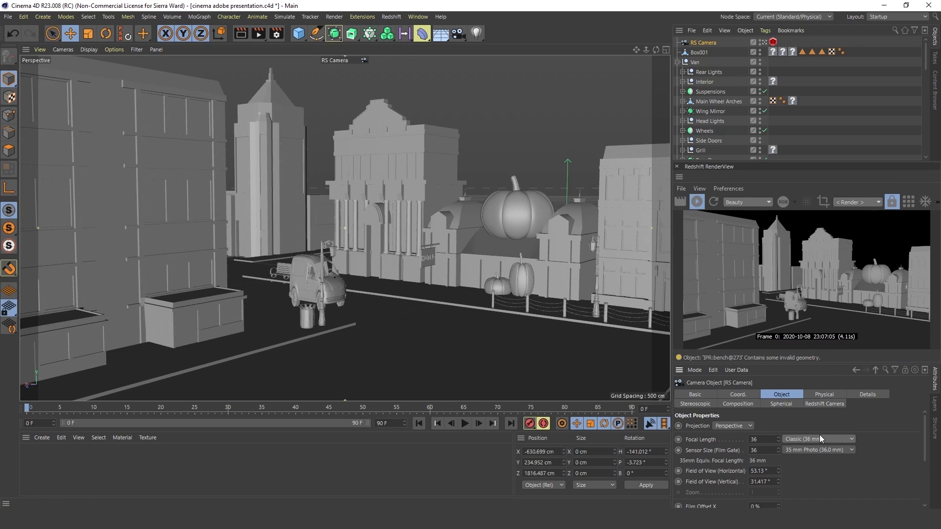
Set the RS Camera's focal length to Super Tele (300 mm) and compare its field of view from outside and through the camera
{"action": "left_click", "coordinate": [854, 437]}
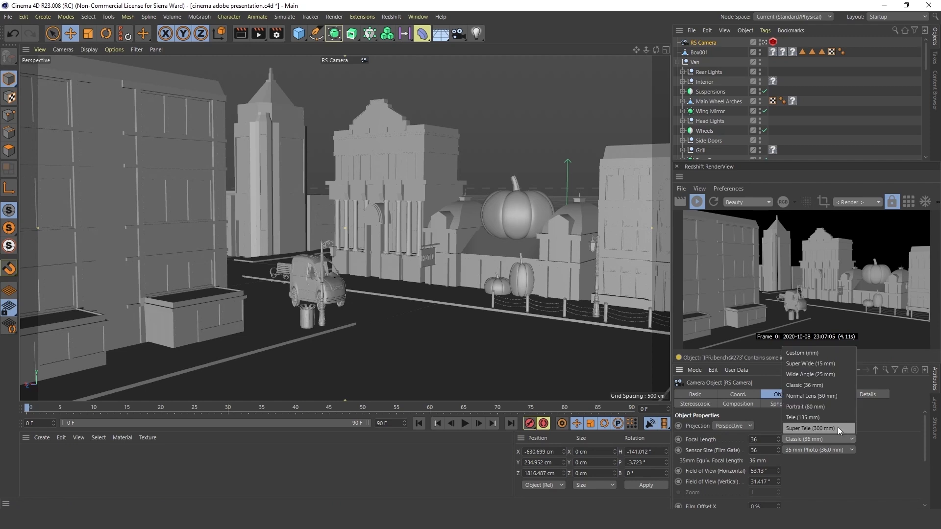
{"action": "left_click", "coordinate": [837, 427]}
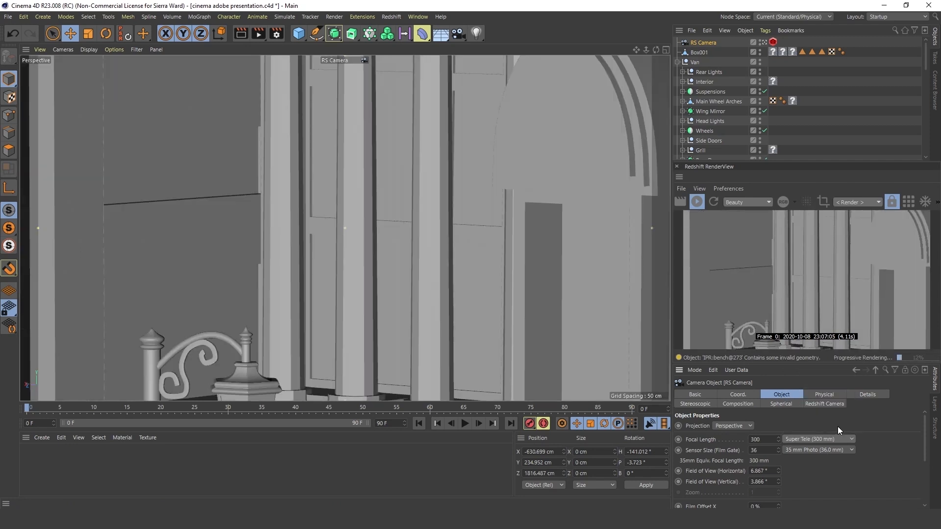
{"action": "left_click", "coordinate": [764, 43]}
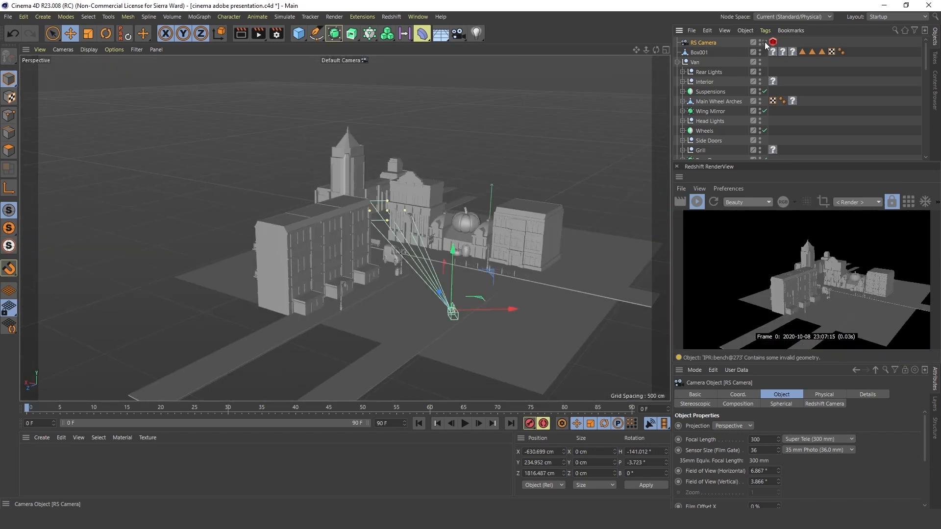
{"action": "left_click_drag", "start_coordinate": [378, 301], "coordinate": [383, 260], "text": "alt"}
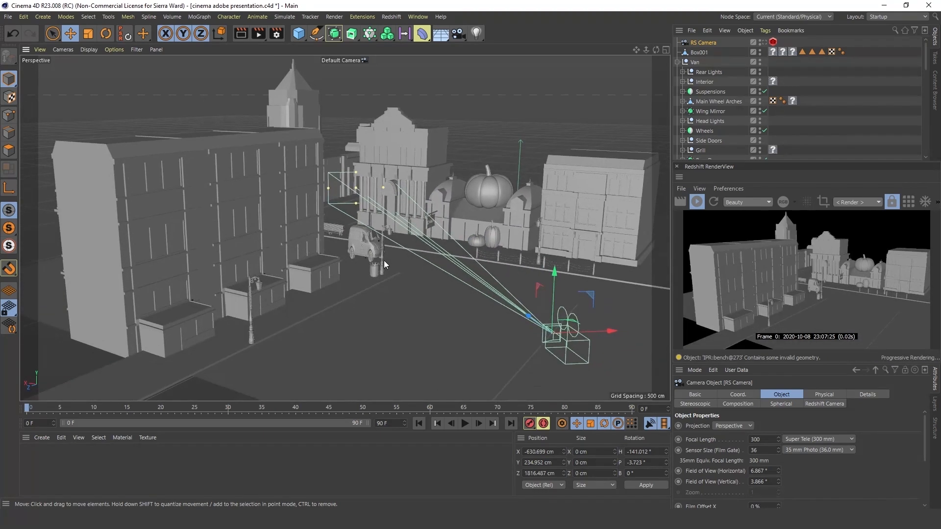
{"action": "left_click", "coordinate": [763, 43]}
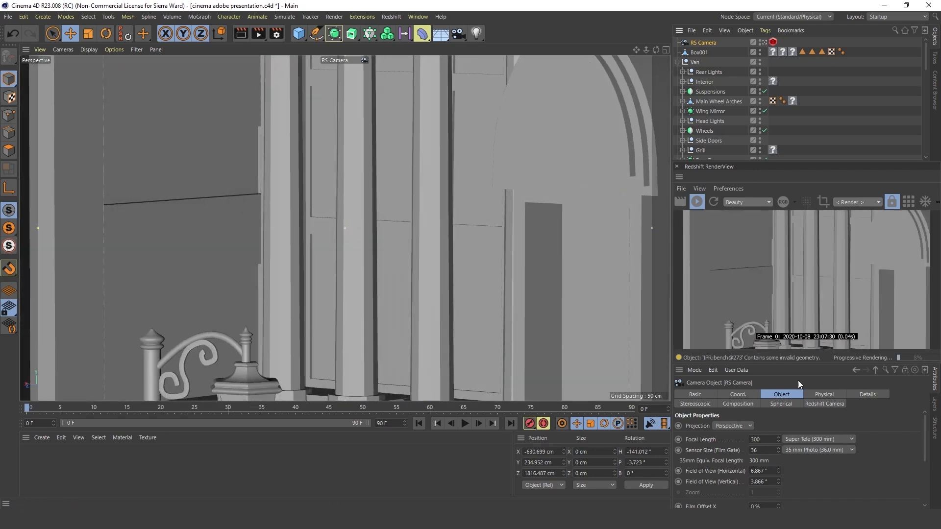
Try the Normal Lens (50 mm) focal length on the RS Camera, and return it to Classic (36 mm)
{"action": "left_click", "coordinate": [850, 439]}
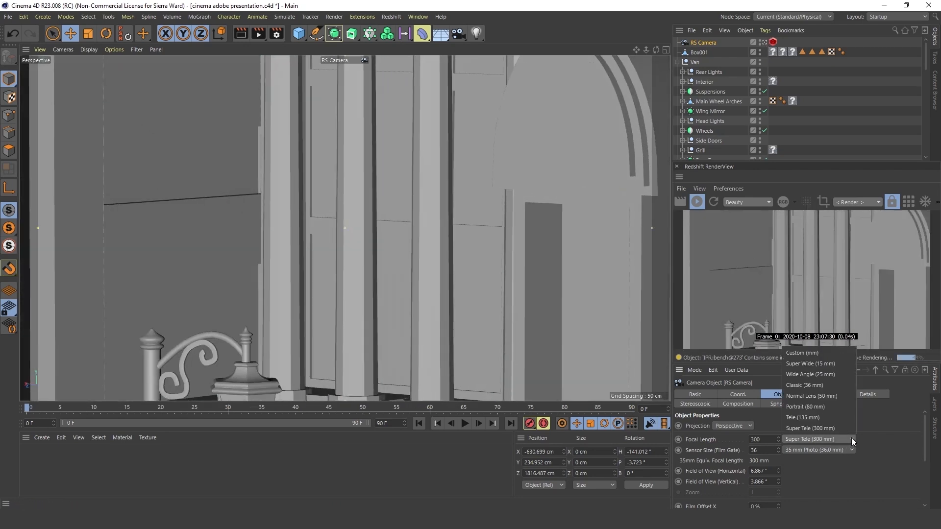
{"action": "left_click", "coordinate": [829, 396]}
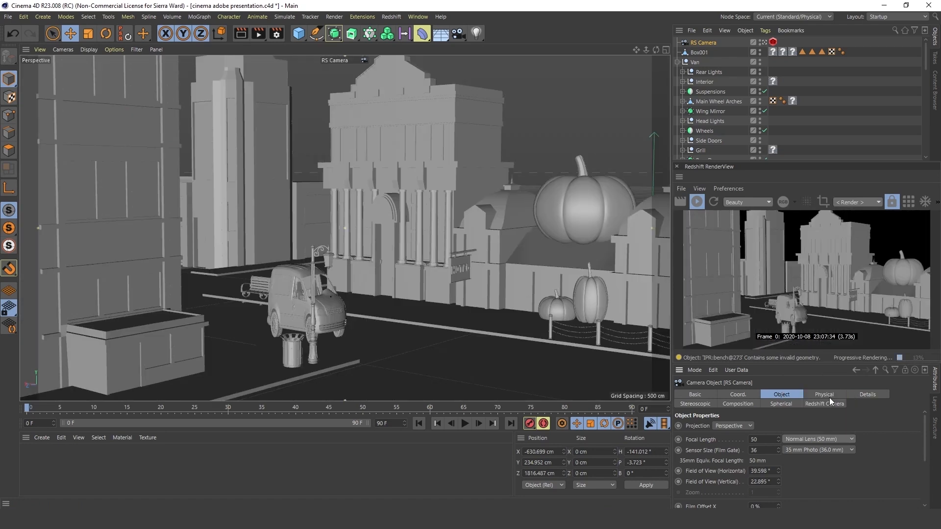
{"action": "left_click", "coordinate": [850, 439]}
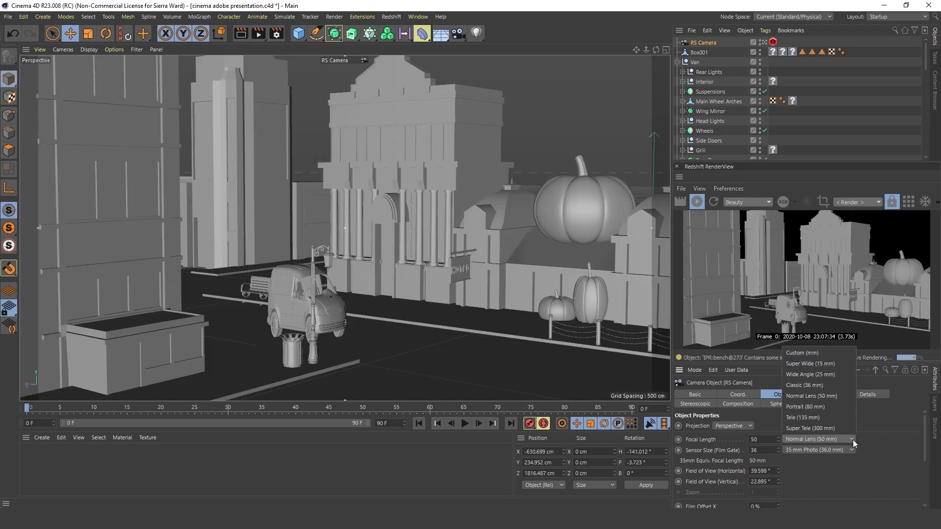
{"action": "left_click", "coordinate": [829, 384]}
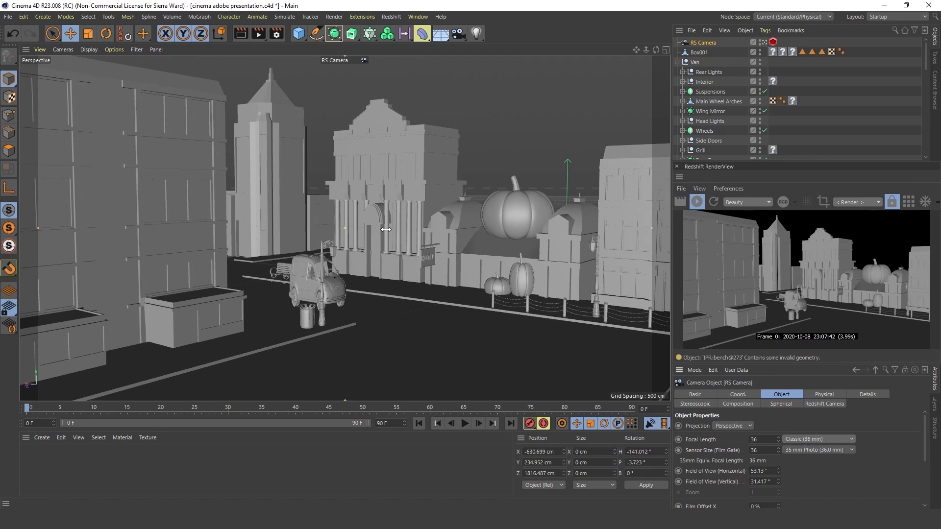
Enable the Grid composition helper on the RS Camera and reframe the street shot with the van and buildings against it
{"action": "left_click", "coordinate": [738, 404]}
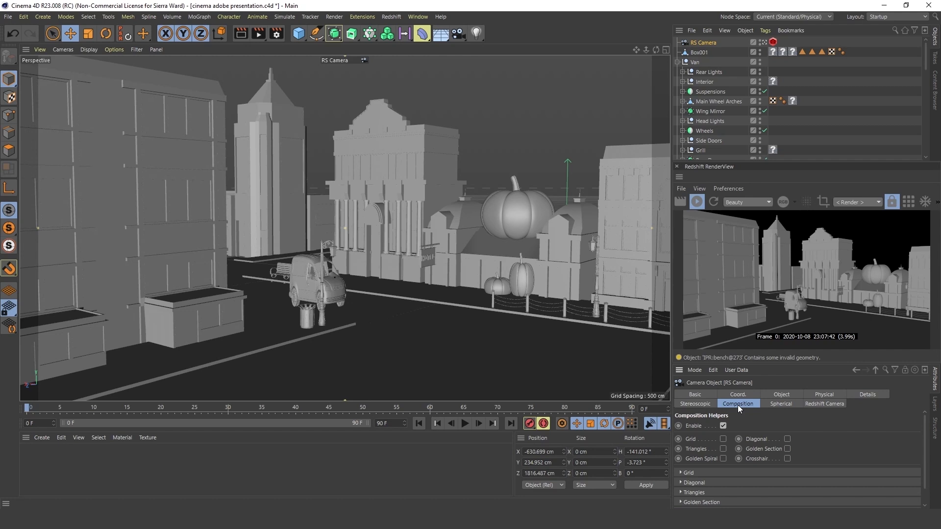
{"action": "left_click", "coordinate": [723, 440]}
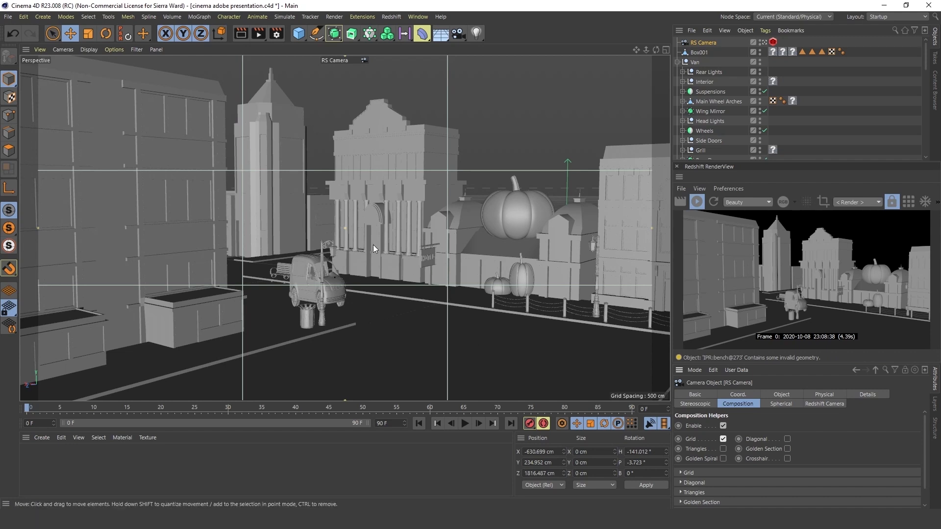
{"action": "left_click_drag", "start_coordinate": [413, 306], "coordinate": [440, 334], "text": "alt"}
{"action": "middle_click_drag", "start_coordinate": [440, 334], "coordinate": [436, 329], "text": "alt"}
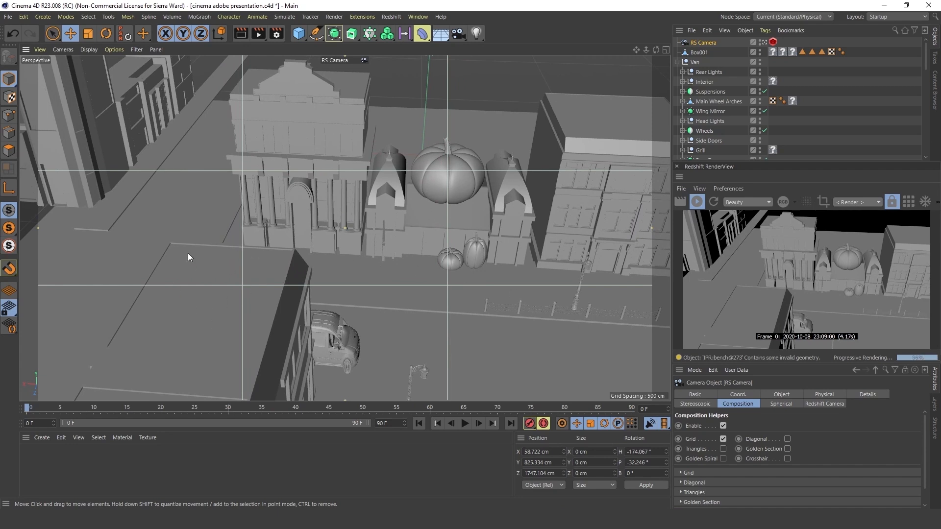
{"action": "left_click_drag", "start_coordinate": [442, 358], "coordinate": [366, 257], "text": "alt"}
{"action": "mouse_move", "coordinate": [366, 257]}
{"action": "right_mouse_down", "text": "alt"}
{"action": "mouse_move", "coordinate": [334, 257]}
{"action": "mouse_move", "coordinate": [360, 245]}
{"action": "right_mouse_up", "text": "alt"}
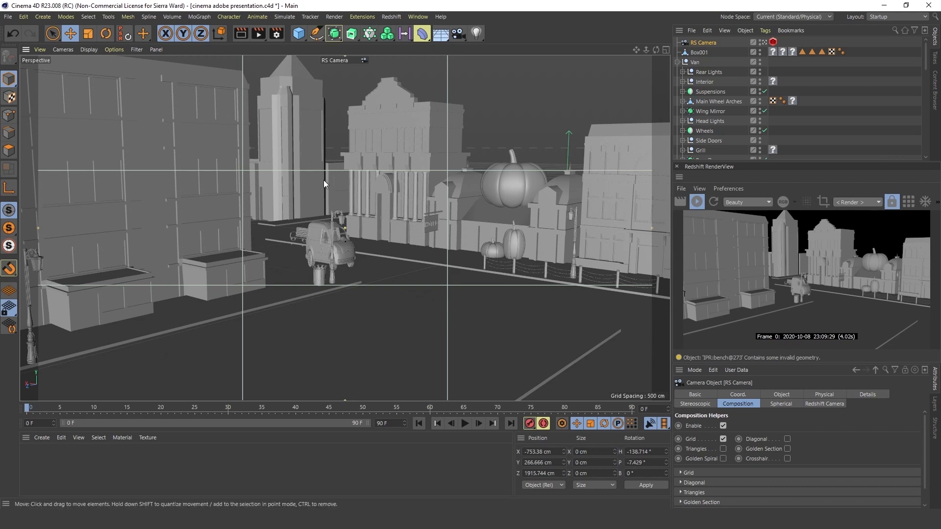
Try a shifted and higher camera framing of the street, and undo these view changes
{"action": "middle_click_drag", "start_coordinate": [400, 211], "coordinate": [384, 229], "text": "alt"}
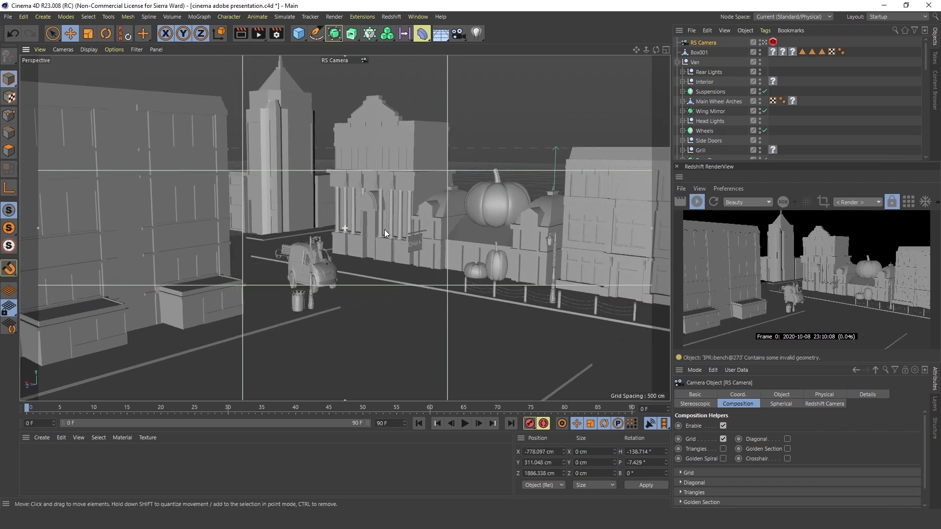
{"action": "mouse_move", "coordinate": [385, 229]}
{"action": "left_mouse_down", "text": "alt"}
{"action": "mouse_move", "coordinate": [388, 217]}
{"action": "mouse_move", "coordinate": [373, 244]}
{"action": "mouse_move", "coordinate": [401, 246]}
{"action": "mouse_move", "coordinate": [417, 234]}
{"action": "mouse_move", "coordinate": [401, 220]}
{"action": "mouse_move", "coordinate": [333, 221]}
{"action": "mouse_move", "coordinate": [381, 241]}
{"action": "mouse_move", "coordinate": [405, 222]}
{"action": "mouse_move", "coordinate": [413, 239]}
{"action": "mouse_move", "coordinate": [395, 234]}
{"action": "mouse_move", "coordinate": [392, 218]}
{"action": "mouse_move", "coordinate": [399, 231]}
{"action": "left_mouse_up", "text": "alt"}
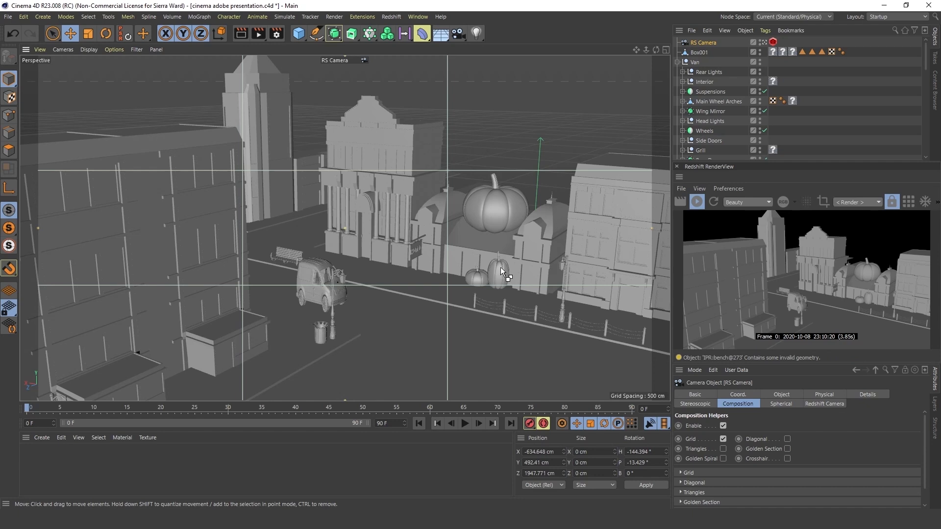
{"action": "key", "text": "ctrl+shift+z"}
{"action": "key", "text": "ctrl+shift+z"}
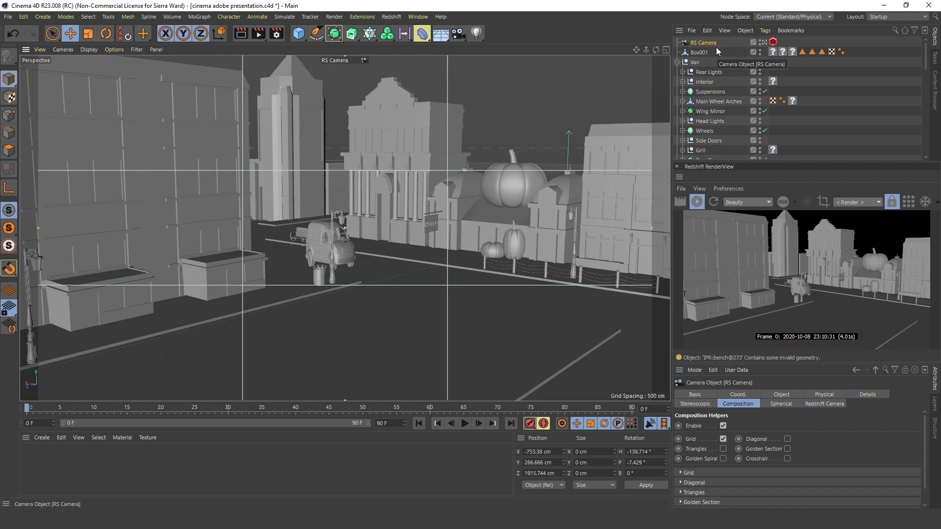
Add a Protection rigging tag to the RS Camera to lock its framing
{"action": "left_click", "coordinate": [765, 30]}
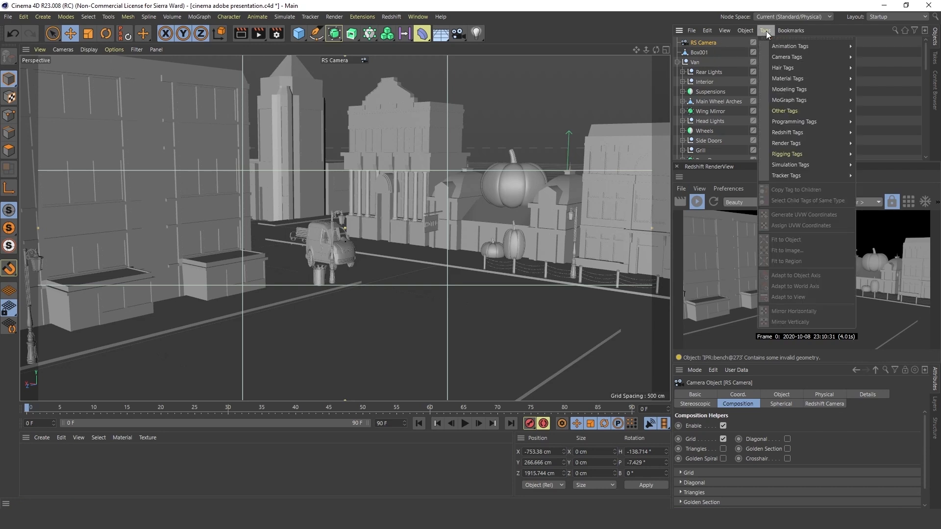
{"action": "mouse_move", "coordinate": [811, 143]}
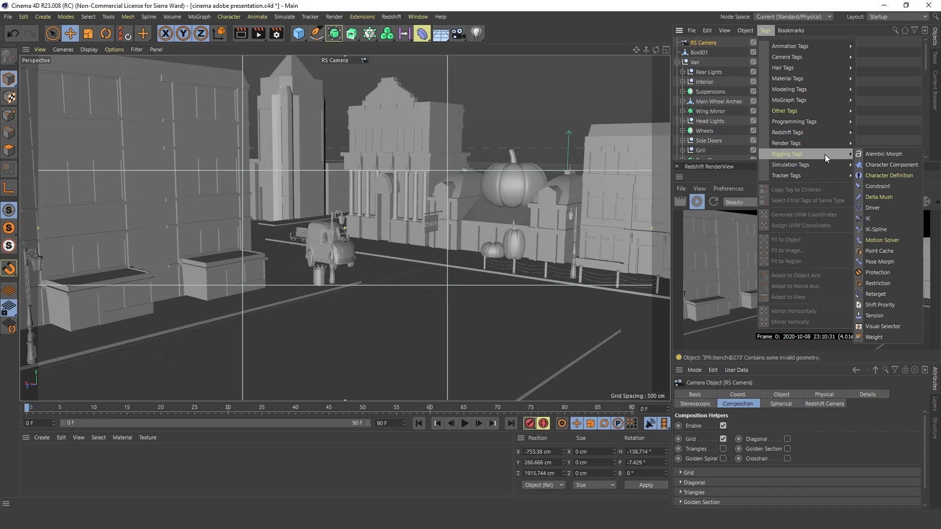
{"action": "left_click", "coordinate": [878, 274]}
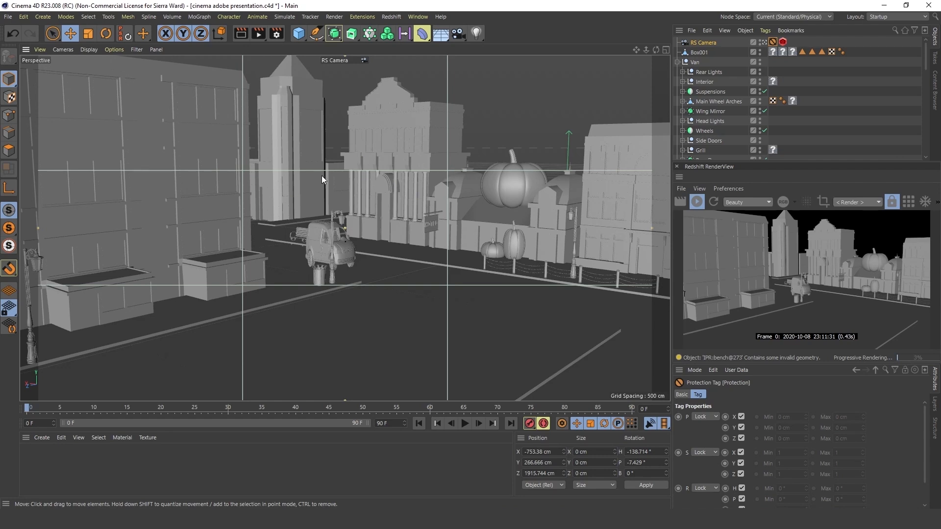
Leave the protected camera to orbit the scene in the default view, and look through the RS Camera again
{"action": "left_click", "coordinate": [764, 42]}
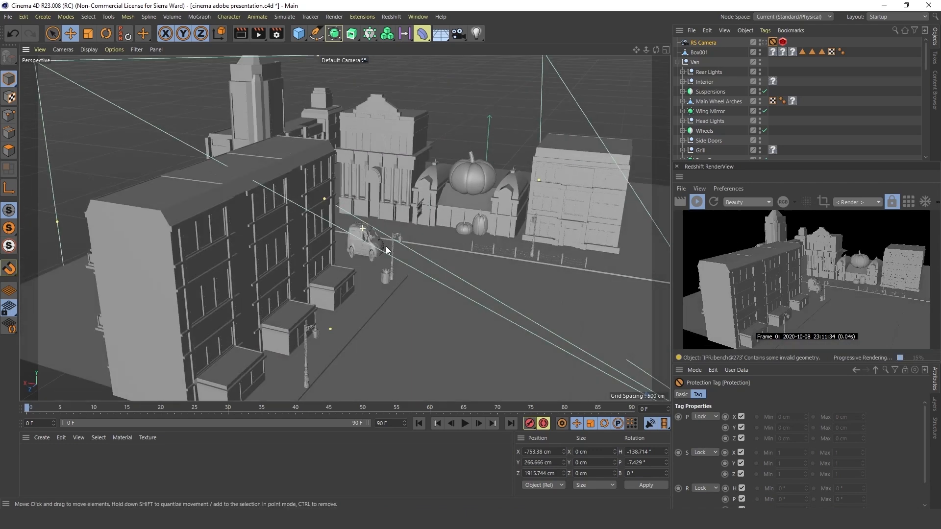
{"action": "left_click_drag", "start_coordinate": [386, 246], "coordinate": [362, 221], "text": "alt"}
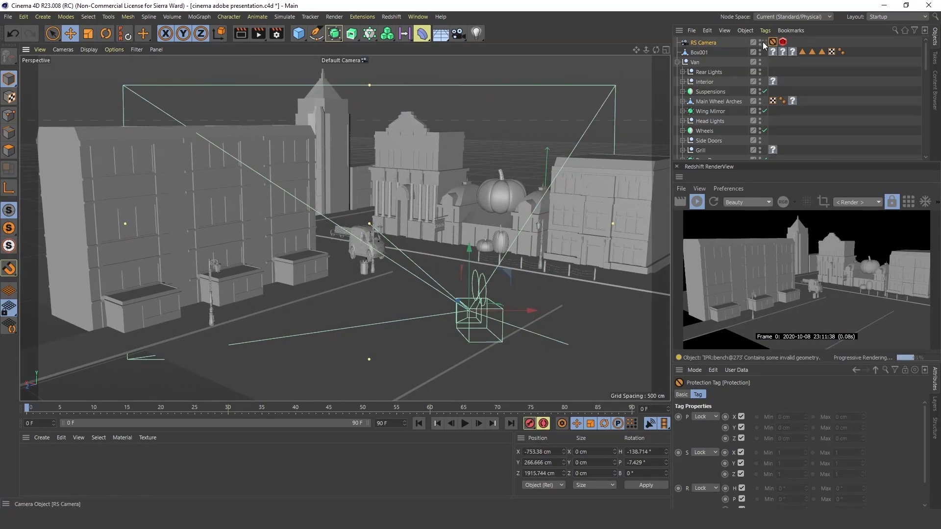
{"action": "left_click", "coordinate": [763, 42]}
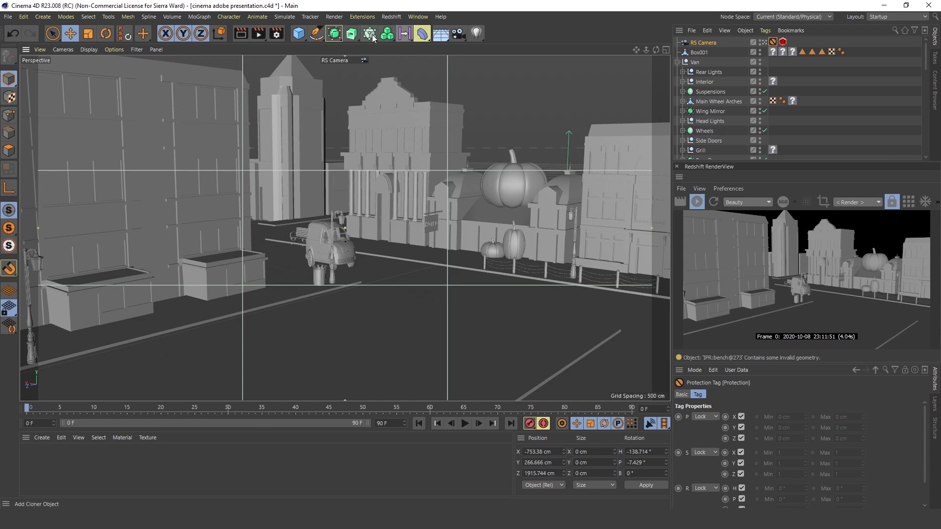
Add a Redshift Sun & Sky Rig to light the street scene
{"action": "left_click", "coordinate": [399, 16]}
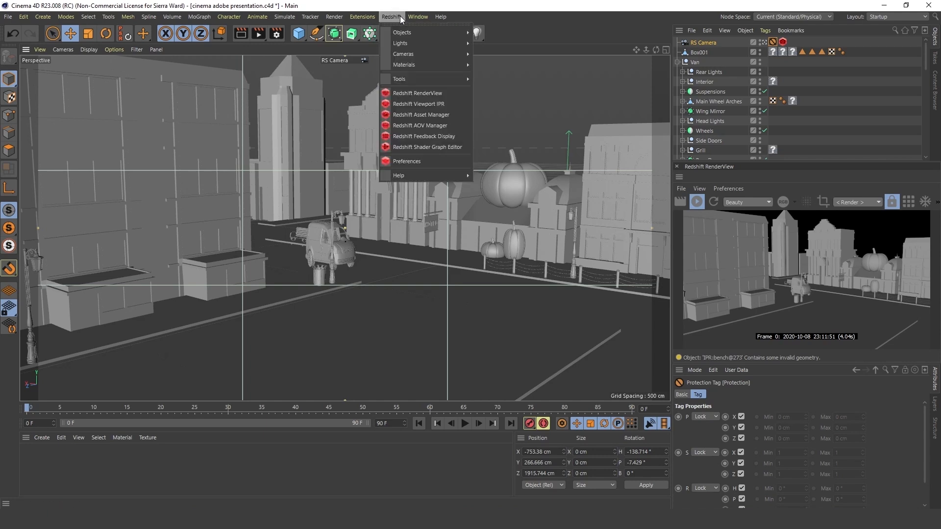
{"action": "mouse_move", "coordinate": [405, 33]}
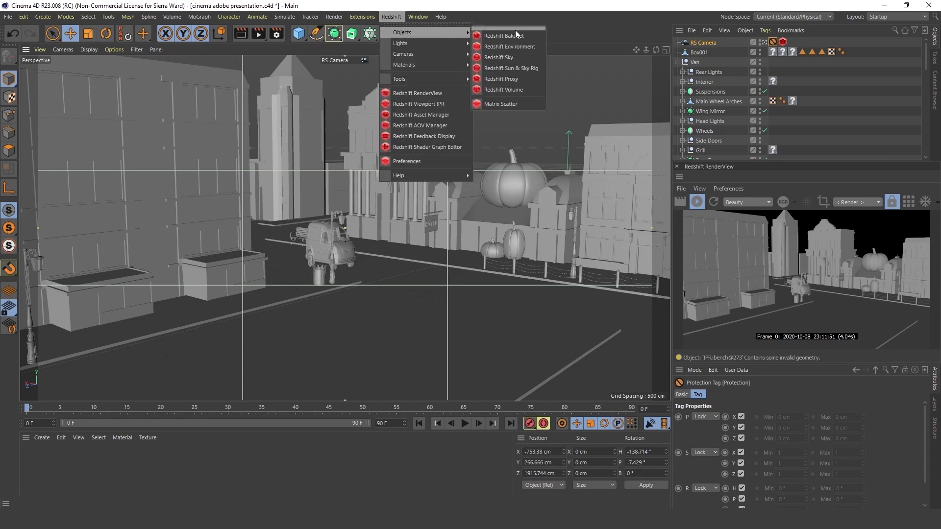
{"action": "left_click", "coordinate": [521, 69]}
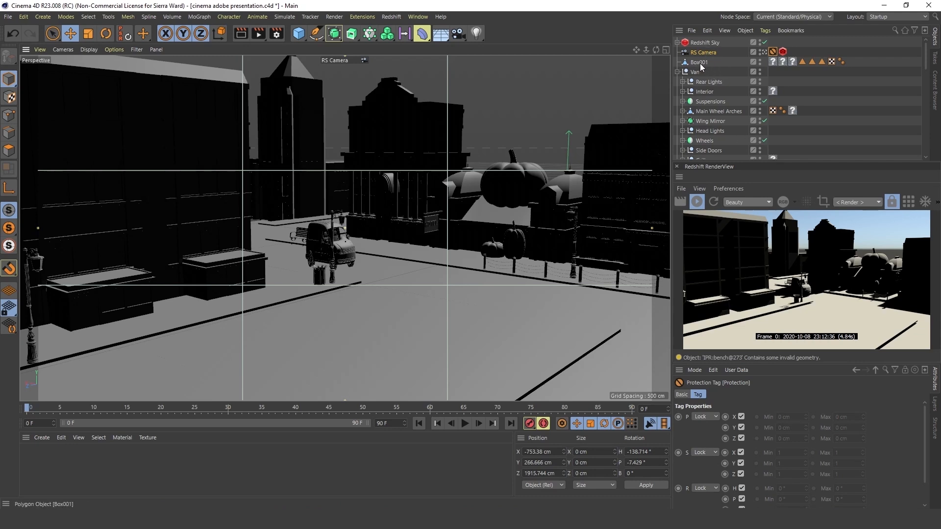
Create a new standard Redshift material
{"action": "left_click", "coordinate": [391, 17]}
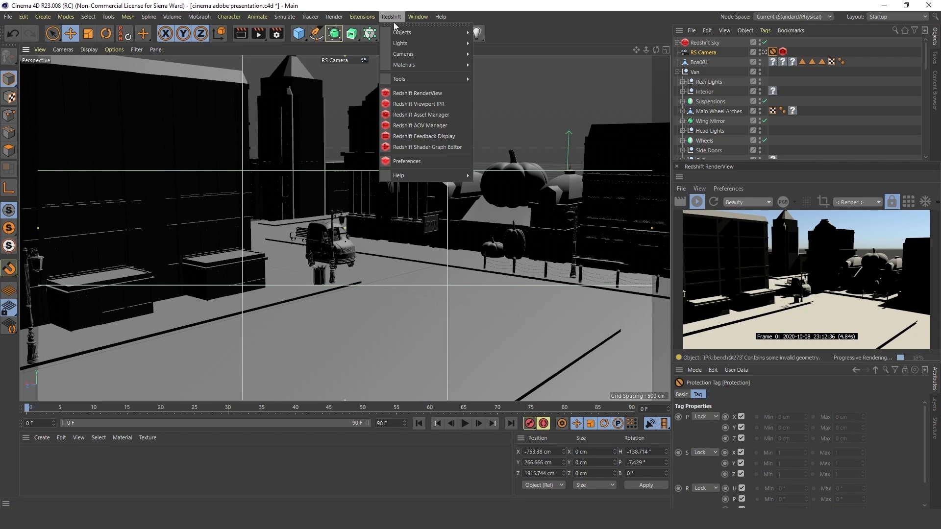
{"action": "mouse_move", "coordinate": [407, 65]}
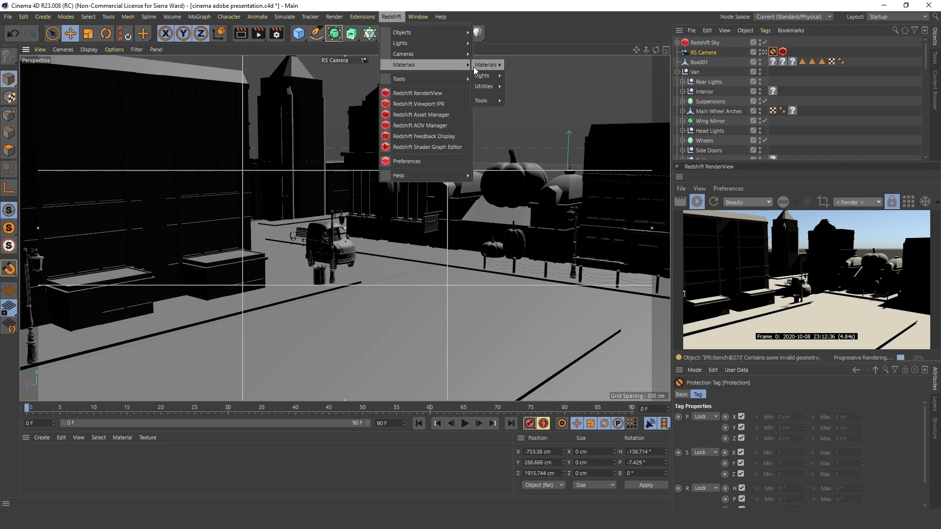
{"action": "mouse_move", "coordinate": [484, 65]}
{"action": "left_click", "coordinate": [530, 65]}
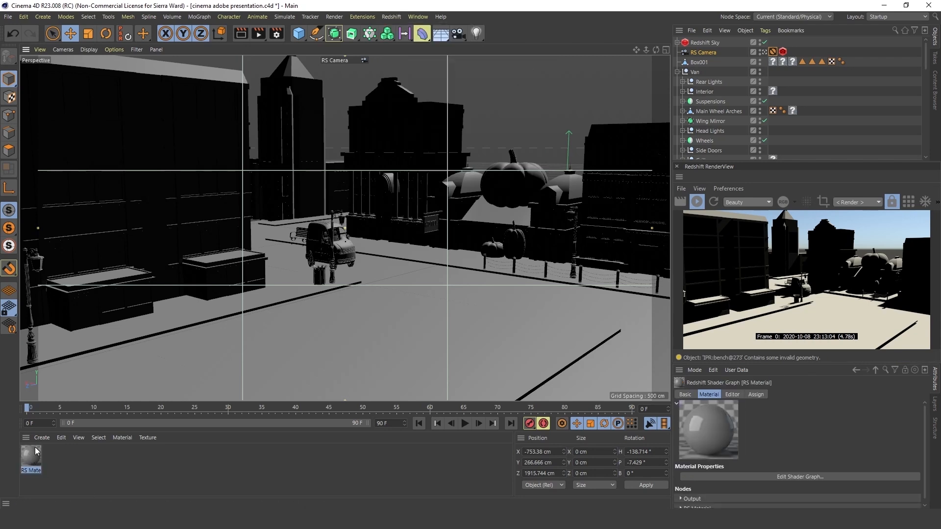
Apply the RS Material to all scene objects from Box001 through Castle 2, leaving out the sky and camera
{"action": "left_click", "coordinate": [700, 63]}
{"action": "left_click_drag", "start_coordinate": [926, 62], "coordinate": [935, 170]}
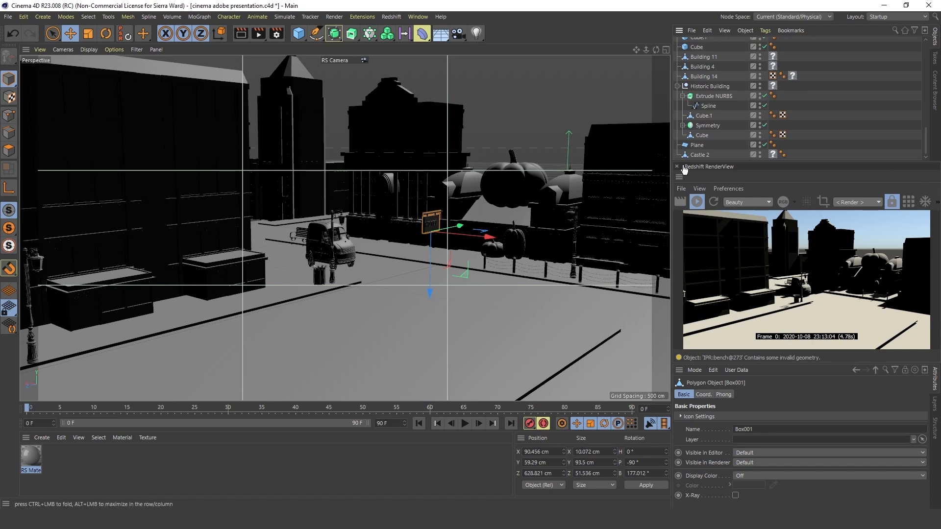
{"action": "left_click", "coordinate": [702, 155], "text": "shift"}
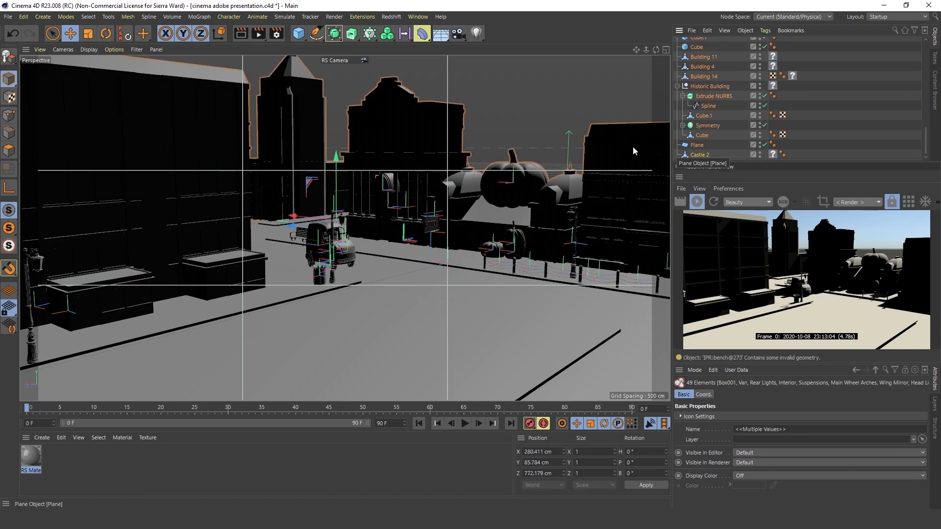
{"action": "right_click", "coordinate": [33, 456]}
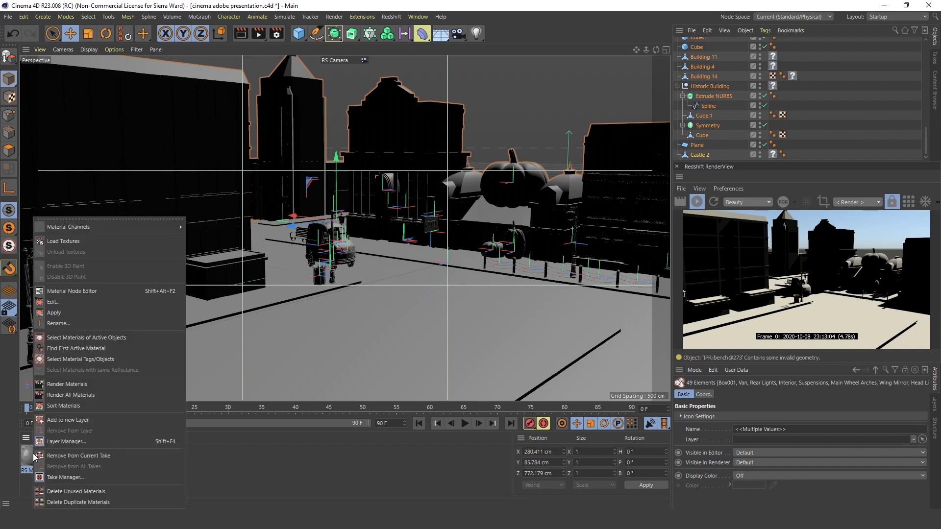
{"action": "left_click", "coordinate": [53, 314]}
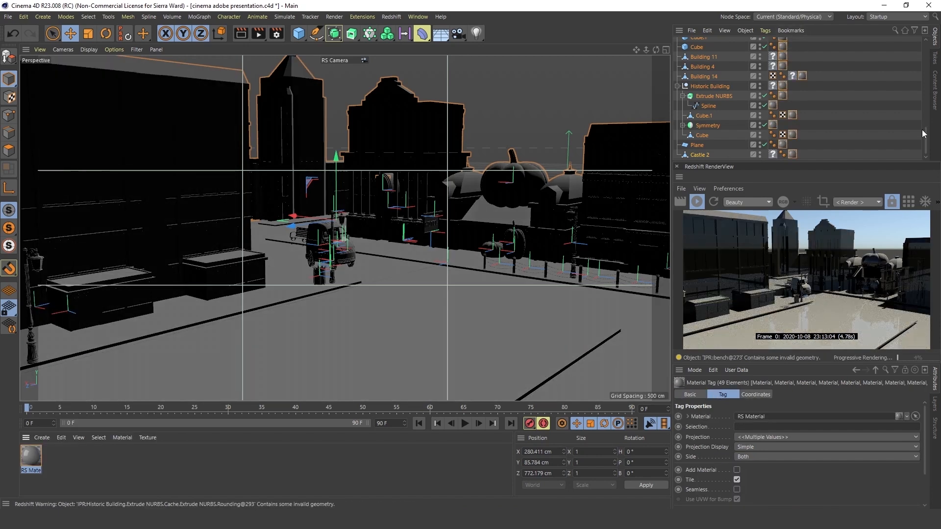
{"action": "left_click_drag", "start_coordinate": [926, 137], "coordinate": [909, 77]}
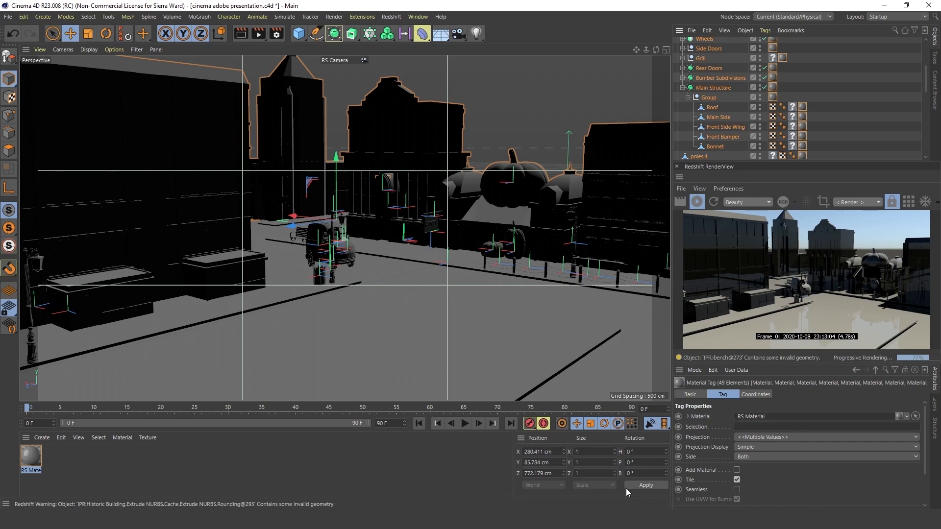
Set the reflection roughness of the RS Material to about 0.8 in its base properties
{"action": "left_click", "coordinate": [30, 457]}
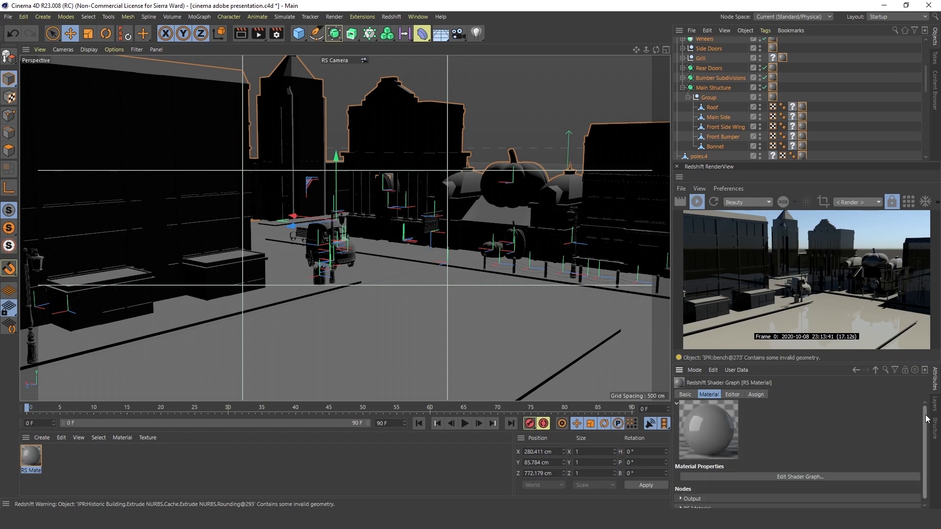
{"action": "scroll", "coordinate": [921, 414], "scroll_direction": "down", "scroll_amount": 1}
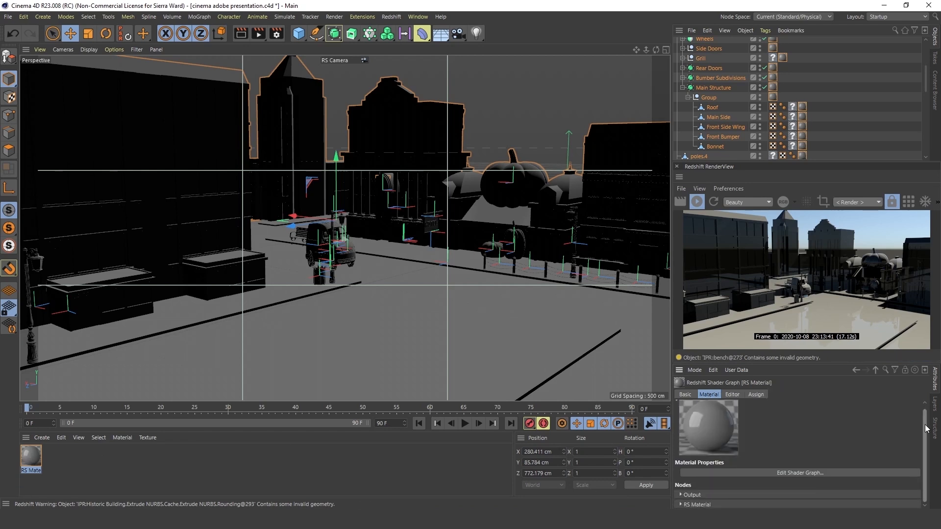
{"action": "left_click", "coordinate": [680, 505]}
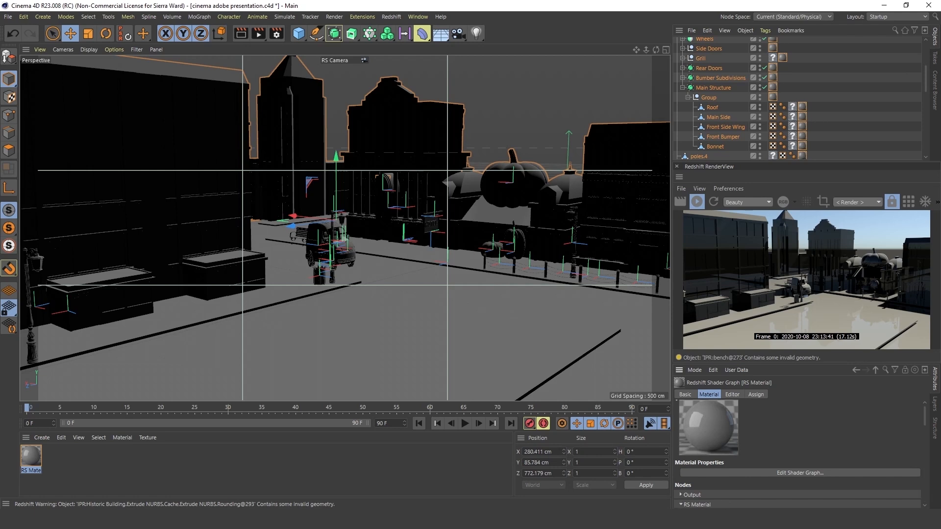
{"action": "scroll", "coordinate": [927, 417], "scroll_direction": "down", "scroll_amount": 3}
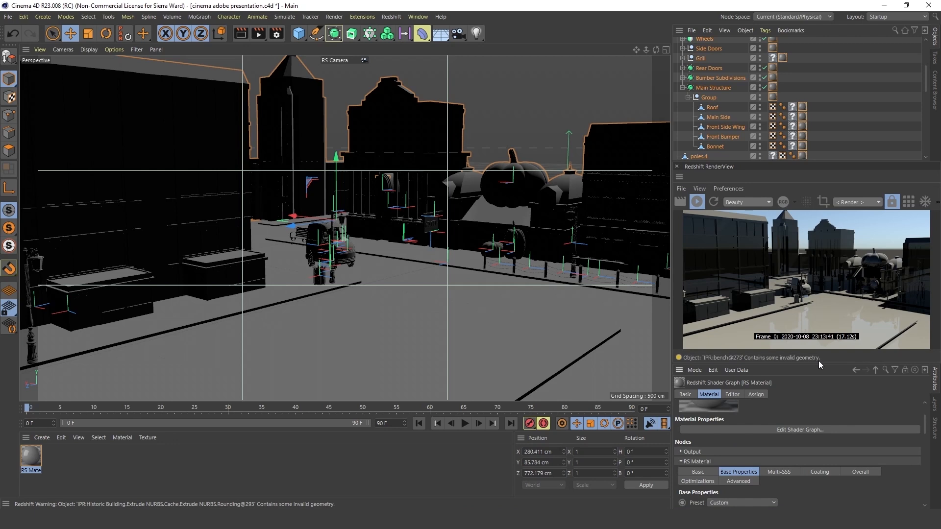
{"action": "left_click_drag", "start_coordinate": [822, 362], "coordinate": [821, 337]}
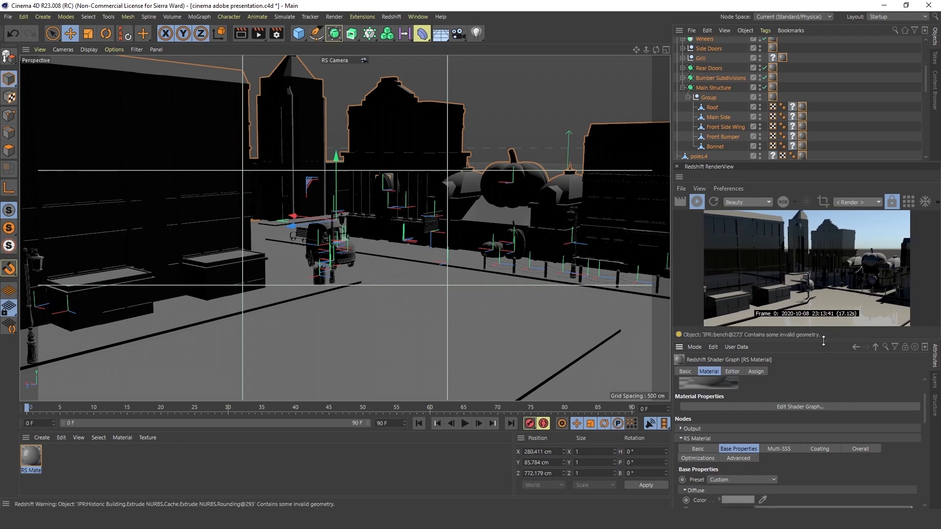
{"action": "left_click_drag", "start_coordinate": [927, 403], "coordinate": [934, 444]}
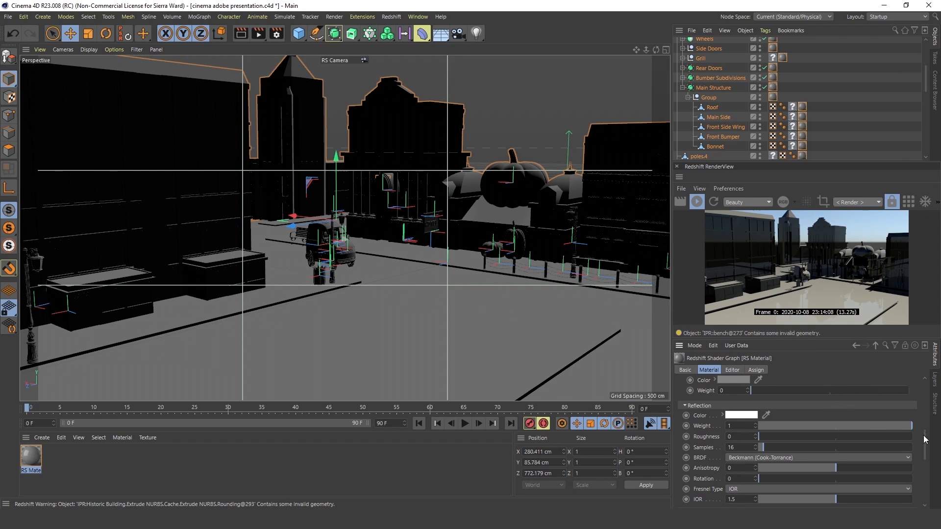
{"action": "left_click_drag", "start_coordinate": [926, 440], "coordinate": [926, 444]}
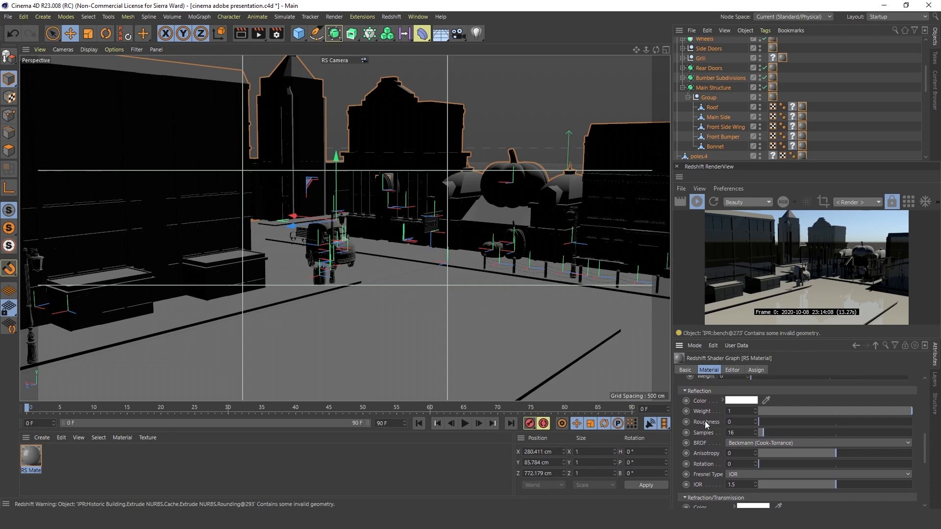
{"action": "left_click_drag", "start_coordinate": [759, 422], "coordinate": [882, 422]}
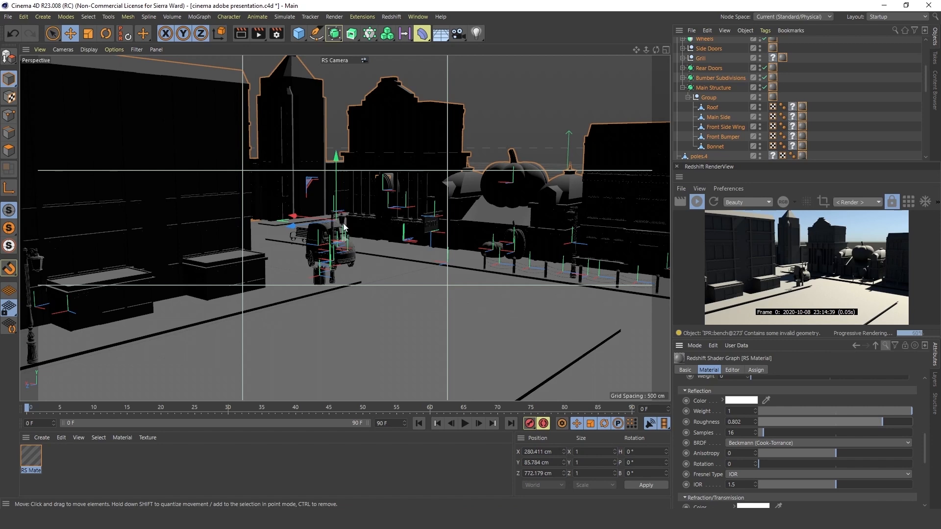
Rotate the Redshift Sky to about H 82.5°, P -3.5° and B 5.3° to redirect the sunlight over the street
{"action": "scroll", "coordinate": [798, 431], "scroll_direction": "up", "scroll_amount": 5}
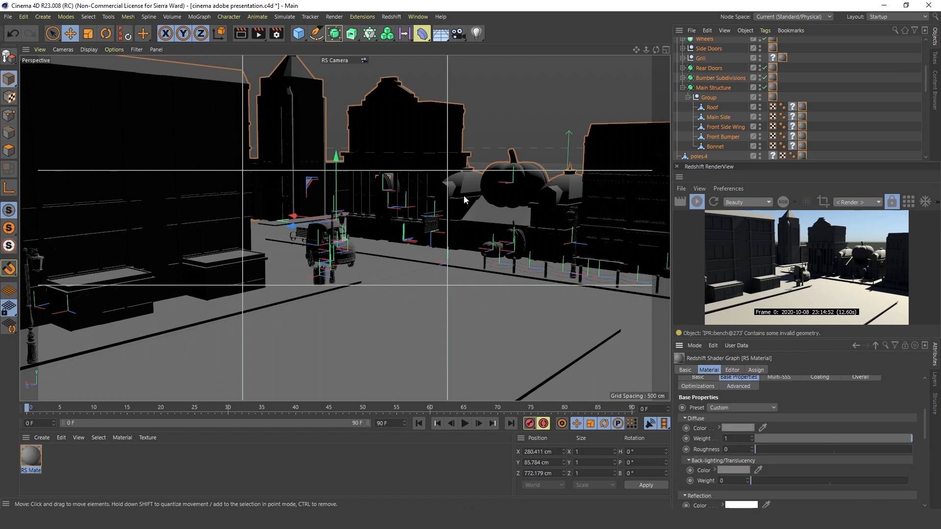
{"action": "scroll", "coordinate": [894, 92], "scroll_direction": "up", "scroll_amount": 5}
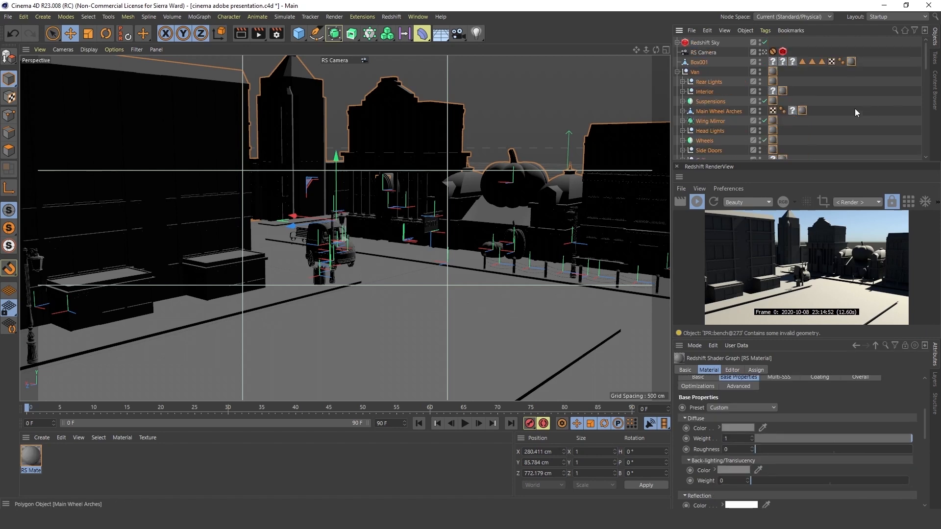
{"action": "left_click", "coordinate": [710, 42]}
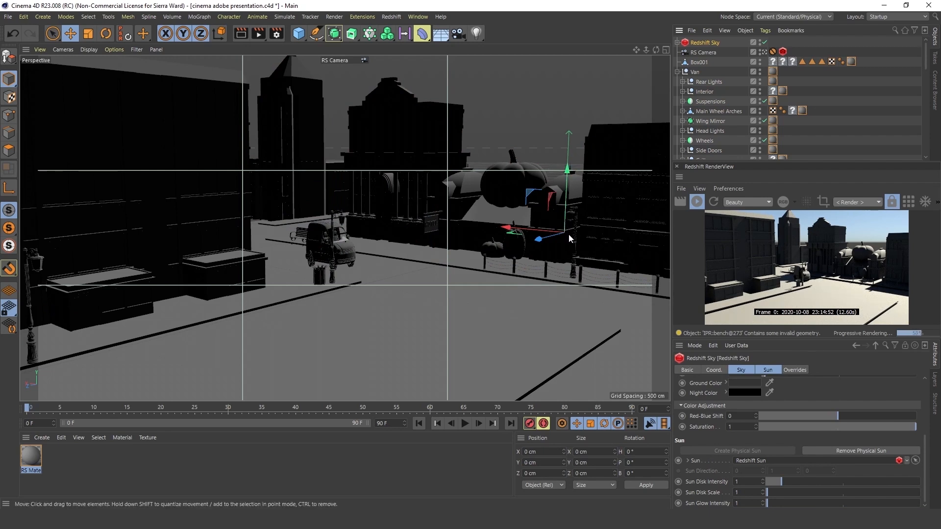
{"action": "key", "text": "r"}
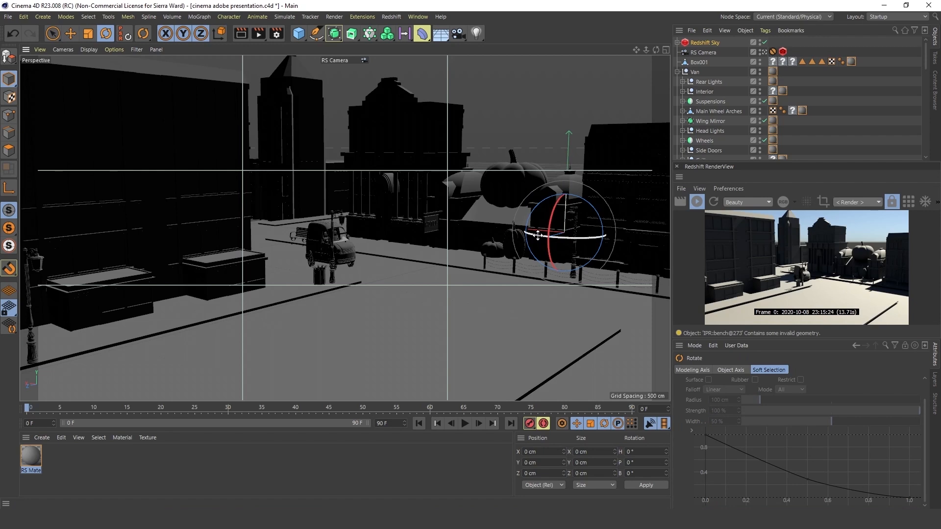
{"action": "mouse_move", "coordinate": [538, 235]}
{"action": "left_mouse_down"}
{"action": "mouse_move", "coordinate": [590, 239]}
{"action": "mouse_move", "coordinate": [525, 240]}
{"action": "left_mouse_up"}
{"action": "left_click_drag", "start_coordinate": [586, 238], "coordinate": [552, 224]}
{"action": "mouse_move", "coordinate": [549, 240]}
{"action": "left_mouse_down"}
{"action": "mouse_move", "coordinate": [579, 239]}
{"action": "mouse_move", "coordinate": [567, 244]}
{"action": "left_mouse_up"}
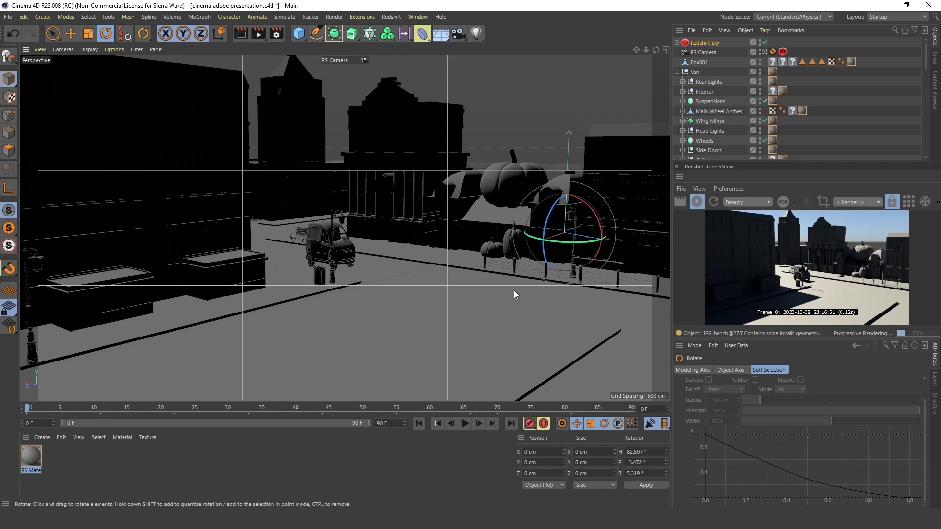
Delete the Protection tag from the RS Camera to unlock its framing
{"action": "left_click", "coordinate": [709, 53]}
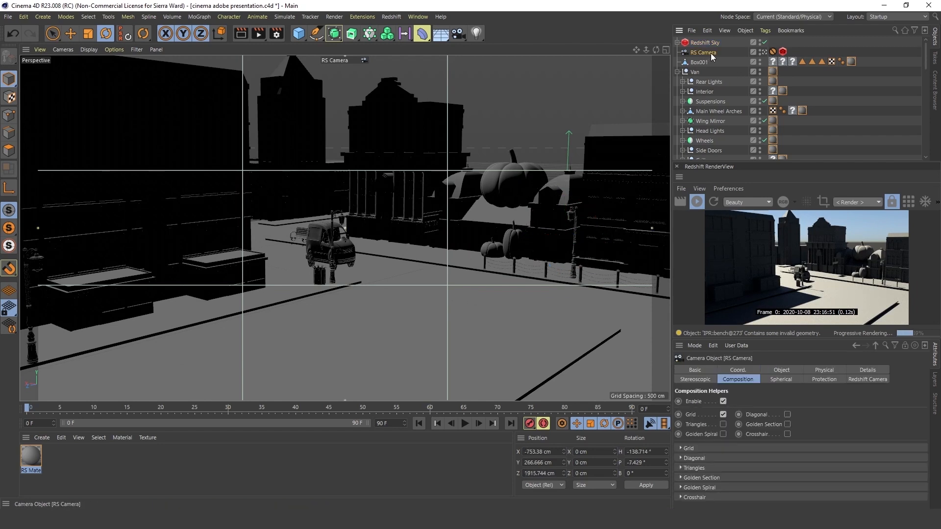
{"action": "left_click", "coordinate": [773, 51]}
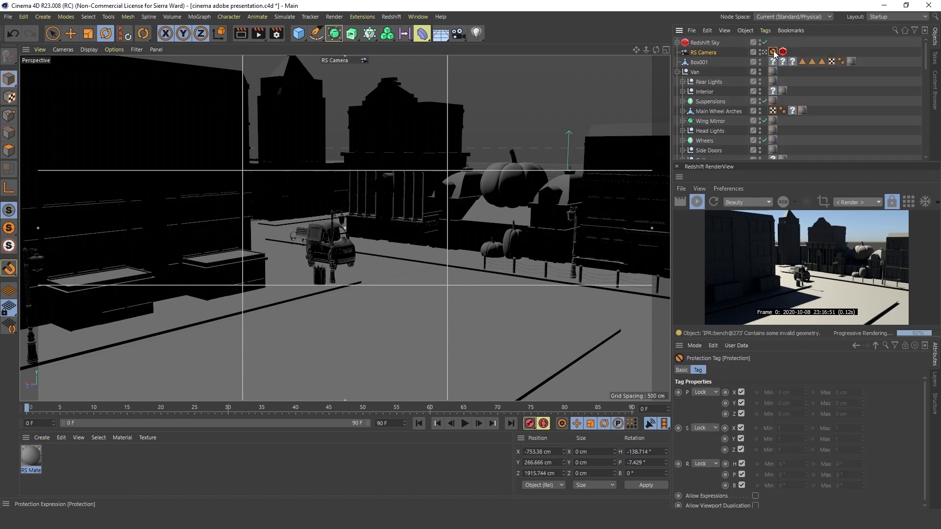
{"action": "key", "text": "Delete"}
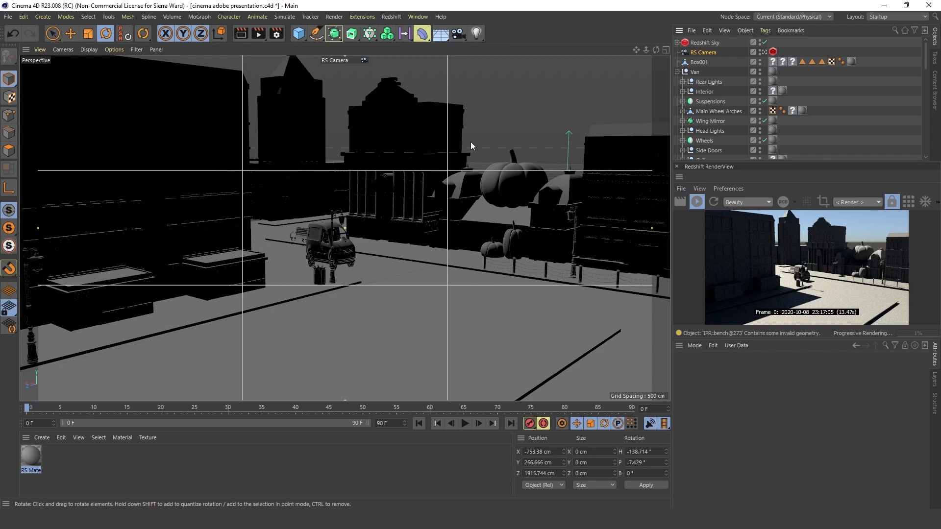
Reframe the RS Camera to a high view over the van, columned building and pumpkins, at about H -164° and P -28°
{"action": "scroll", "coordinate": [326, 214], "scroll_direction": "up", "scroll_amount": 3}
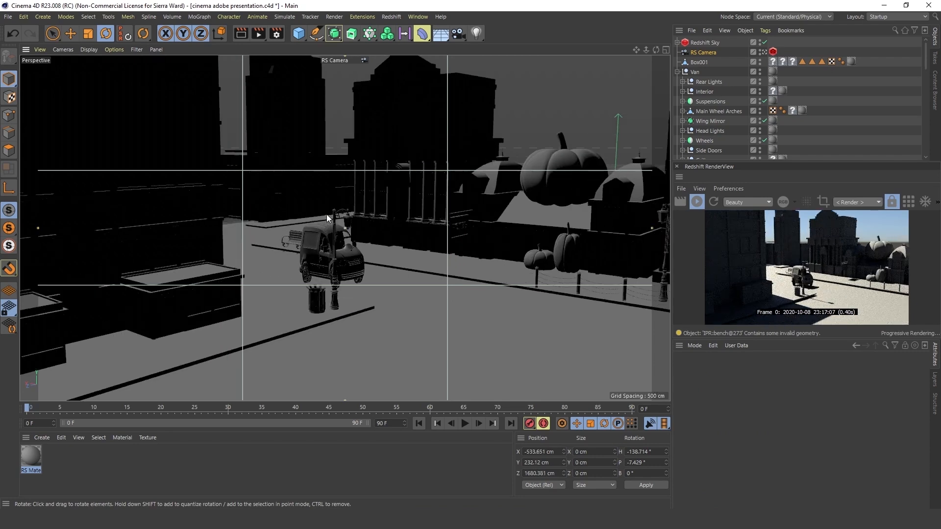
{"action": "scroll", "coordinate": [324, 222], "scroll_direction": "up", "scroll_amount": 2}
{"action": "left_click_drag", "start_coordinate": [330, 228], "coordinate": [304, 186], "text": "alt"}
{"action": "middle_click_drag", "start_coordinate": [303, 179], "coordinate": [324, 214], "text": "alt"}
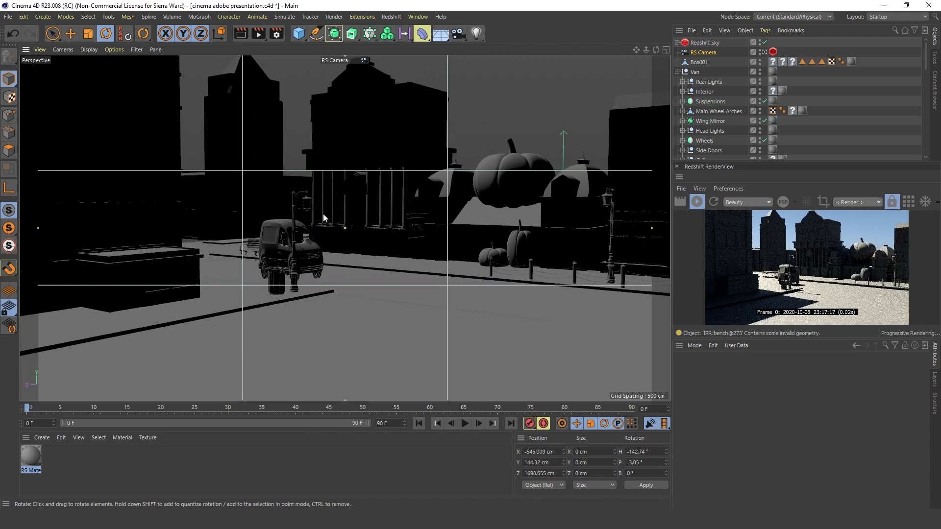
{"action": "left_click_drag", "start_coordinate": [323, 214], "coordinate": [234, 198], "text": "alt"}
{"action": "scroll", "coordinate": [281, 208], "scroll_direction": "down", "scroll_amount": 5}
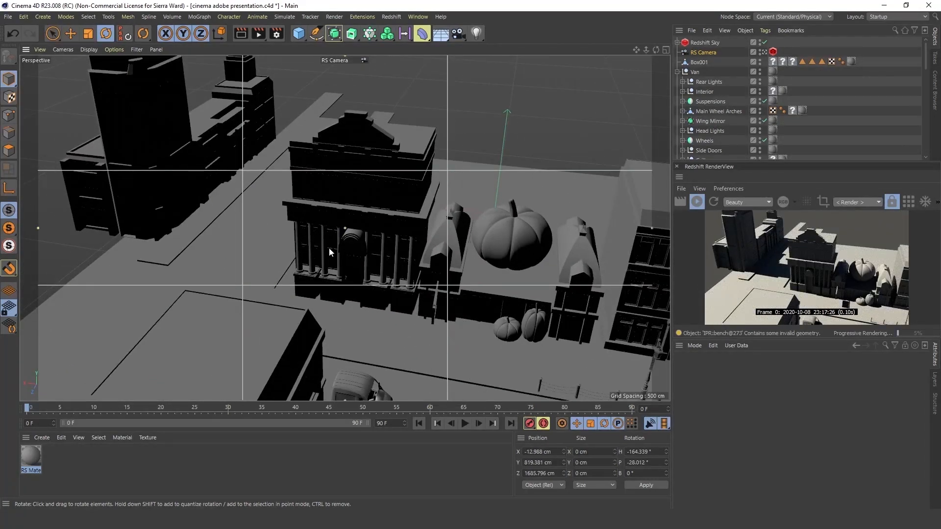
{"action": "scroll", "coordinate": [283, 205], "scroll_direction": "up", "scroll_amount": 6}
{"action": "middle_click_drag", "start_coordinate": [272, 200], "coordinate": [302, 208], "text": "alt"}
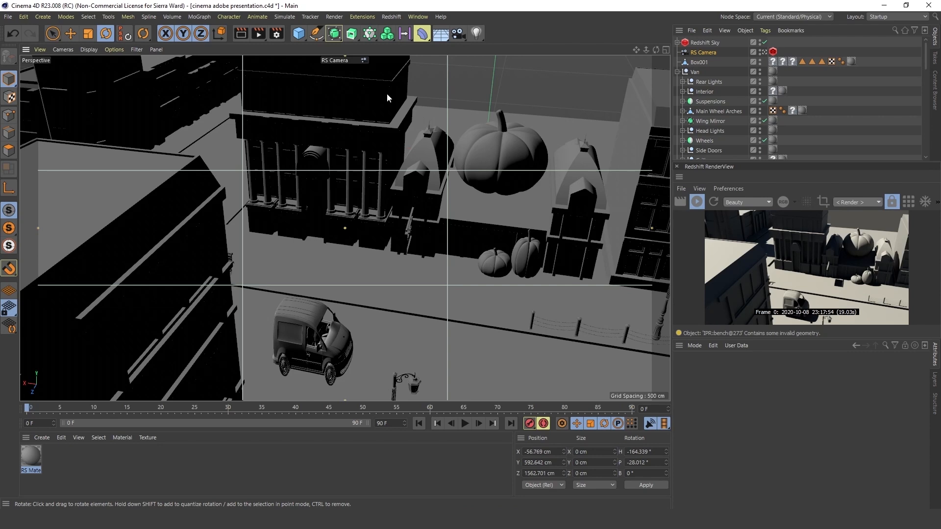
Examine the render settings' output resolution, then the save options for the file destination and available image formats
{"action": "left_click", "coordinate": [277, 34]}
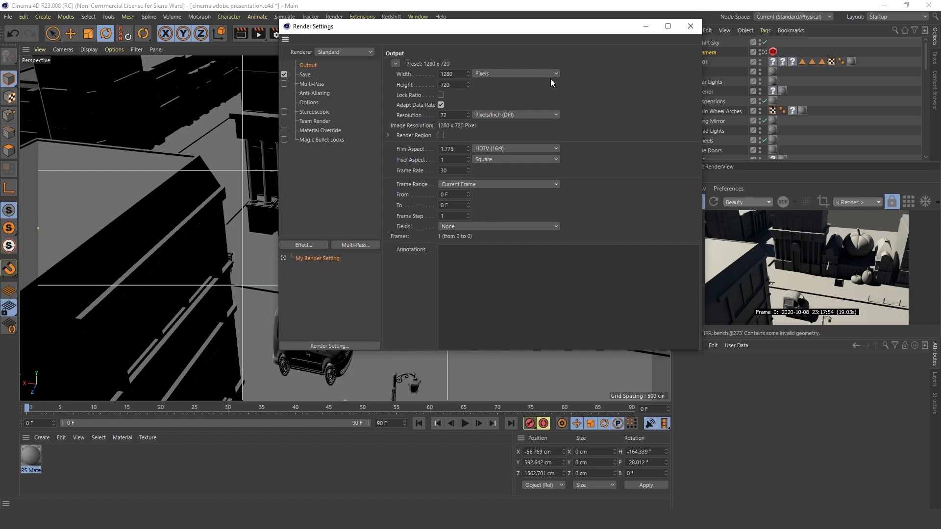
{"action": "left_click", "coordinate": [303, 75]}
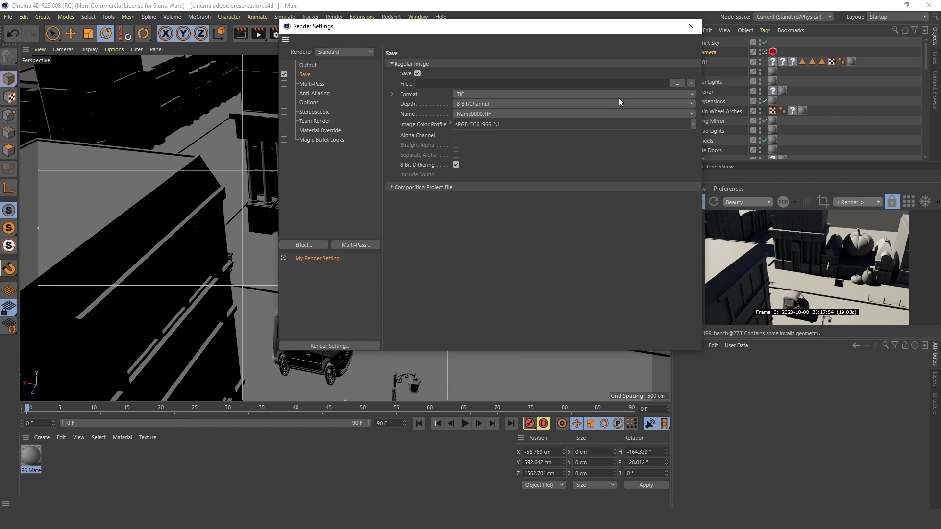
{"action": "left_click", "coordinate": [678, 83]}
{"action": "left_click", "coordinate": [736, 43]}
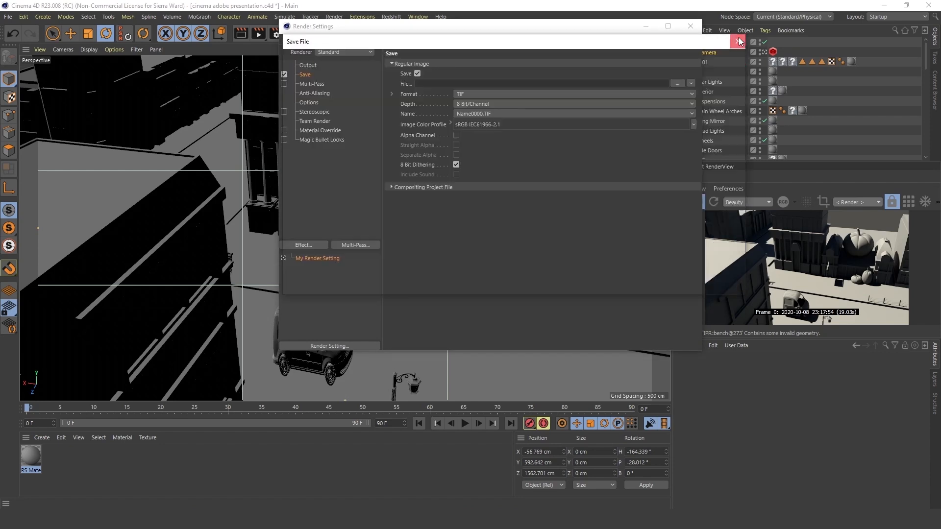
{"action": "left_click", "coordinate": [693, 95]}
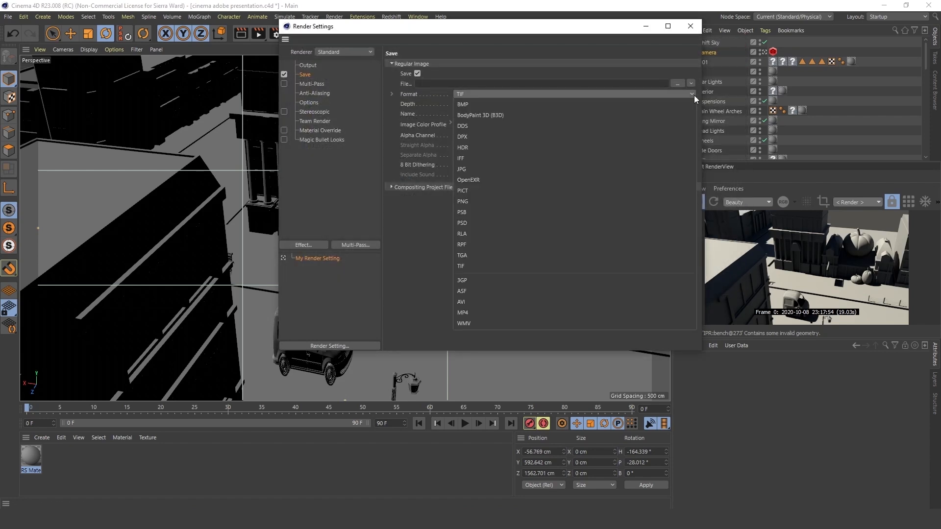
{"action": "left_click", "coordinate": [404, 253]}
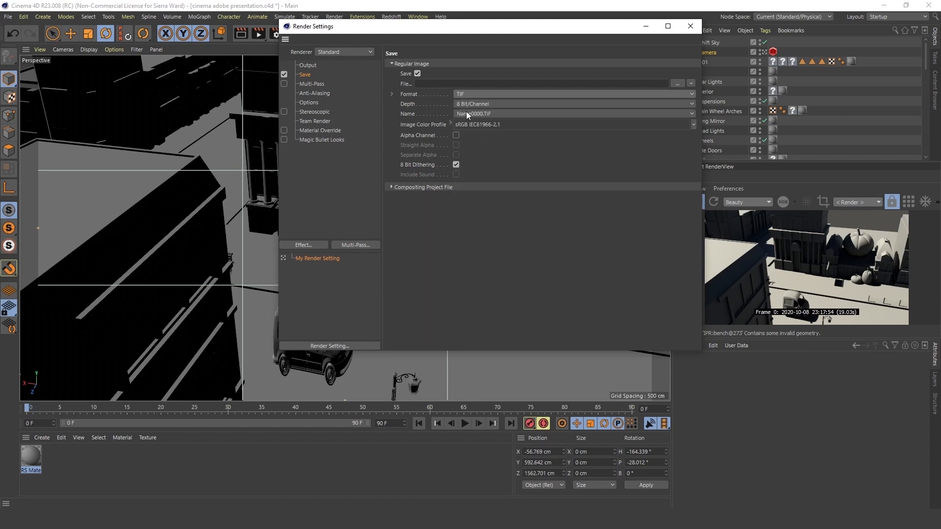
Switch the renderer in the render settings to Redshift
{"action": "left_click", "coordinate": [369, 51]}
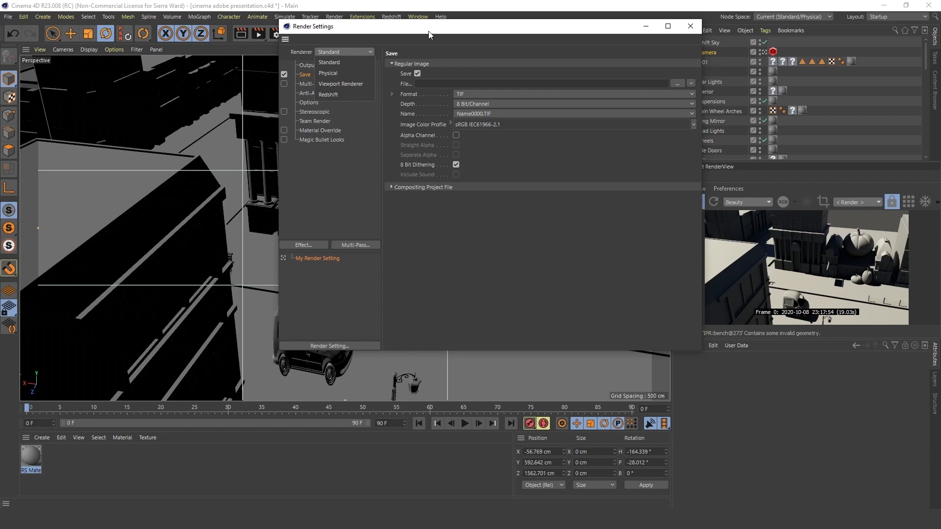
{"action": "left_click", "coordinate": [346, 93]}
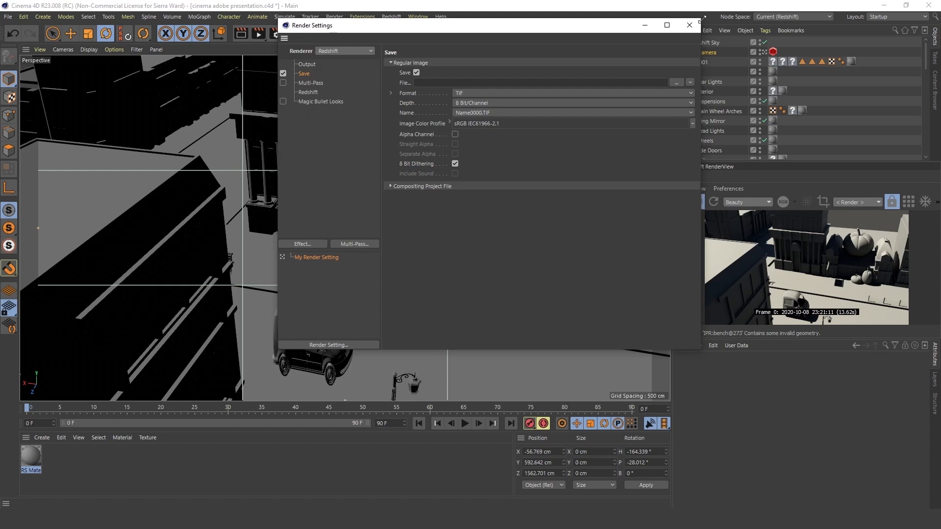
{"action": "left_click", "coordinate": [690, 24]}
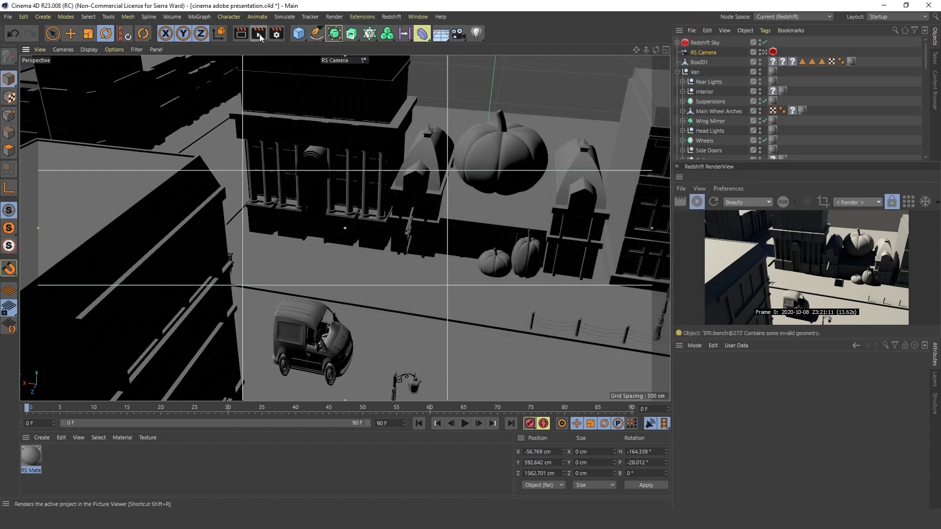
Render the current frame in the Picture Viewer and inspect the whole image at 60% zoom before closing the viewer
{"action": "left_click", "coordinate": [260, 34]}
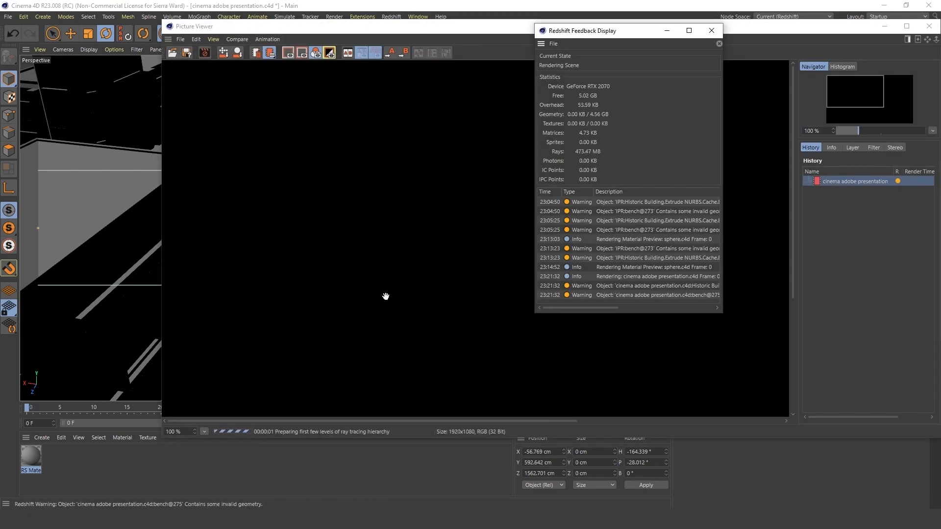
{"action": "left_click", "coordinate": [711, 30]}
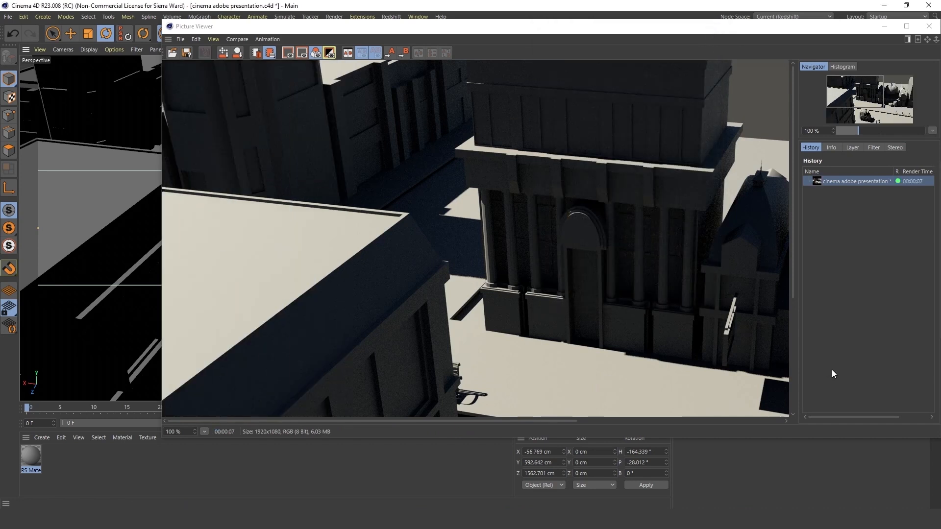
{"action": "scroll", "coordinate": [563, 250], "scroll_direction": "down", "scroll_amount": 4}
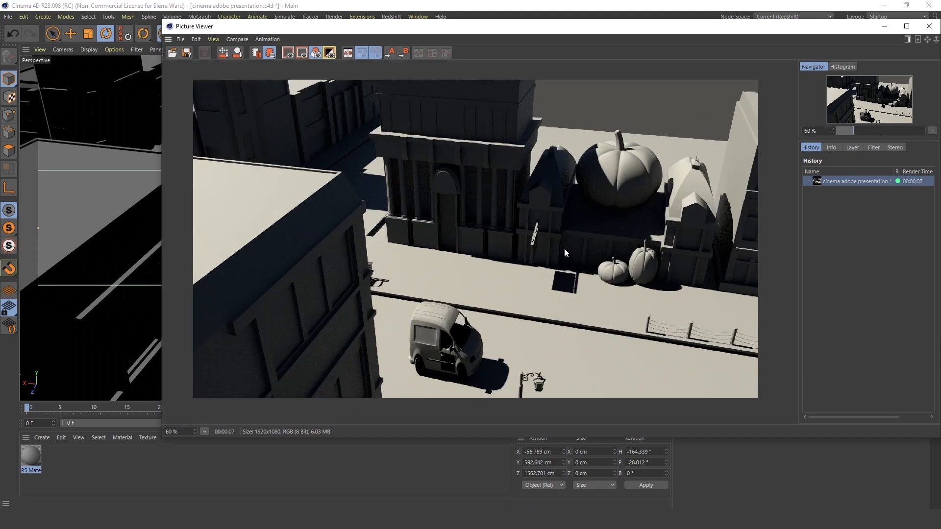
{"action": "scroll", "coordinate": [564, 248], "scroll_direction": "down", "scroll_amount": 1}
{"action": "scroll", "coordinate": [563, 248], "scroll_direction": "up", "scroll_amount": 1}
{"action": "left_click_drag", "start_coordinate": [513, 26], "coordinate": [470, 28]}
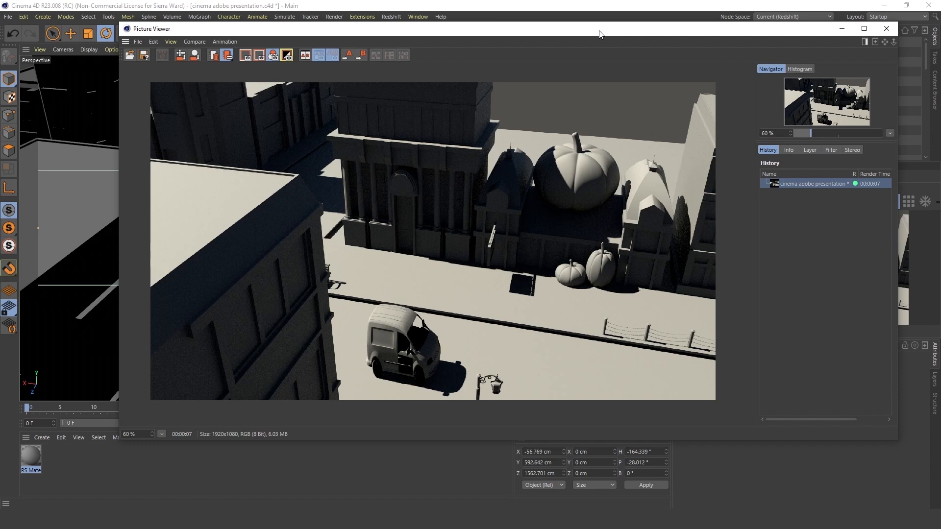
{"action": "left_click", "coordinate": [887, 29]}
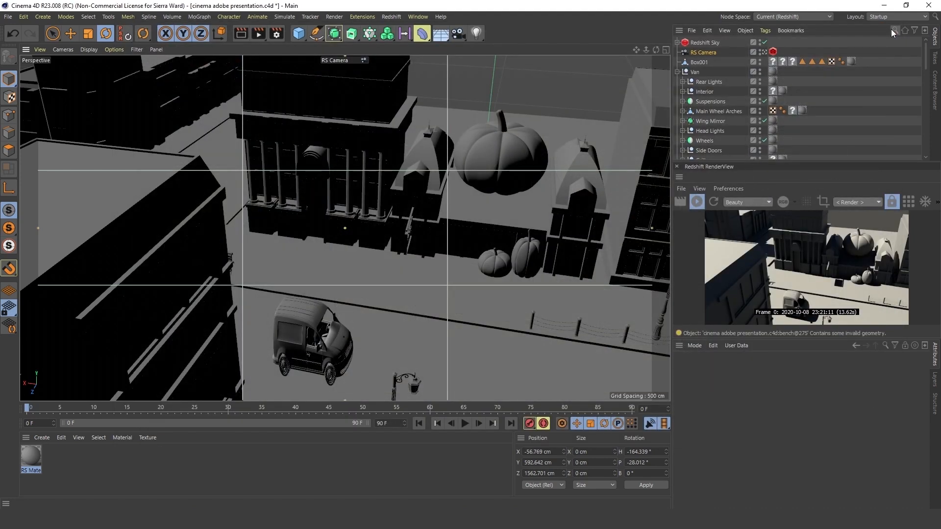